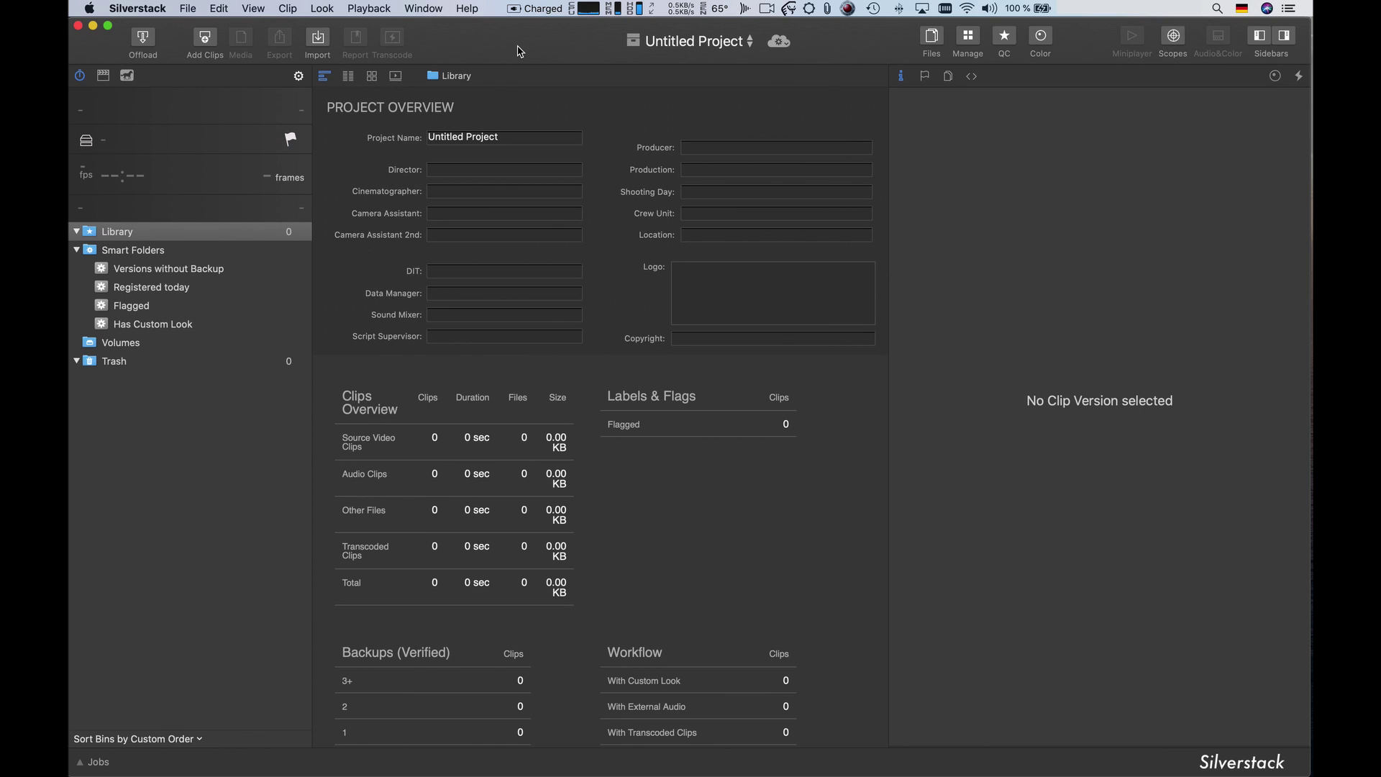
- Create a new project named 'My First Day With Silverstack'
{"action": "left_click", "coordinate": [703, 49]}
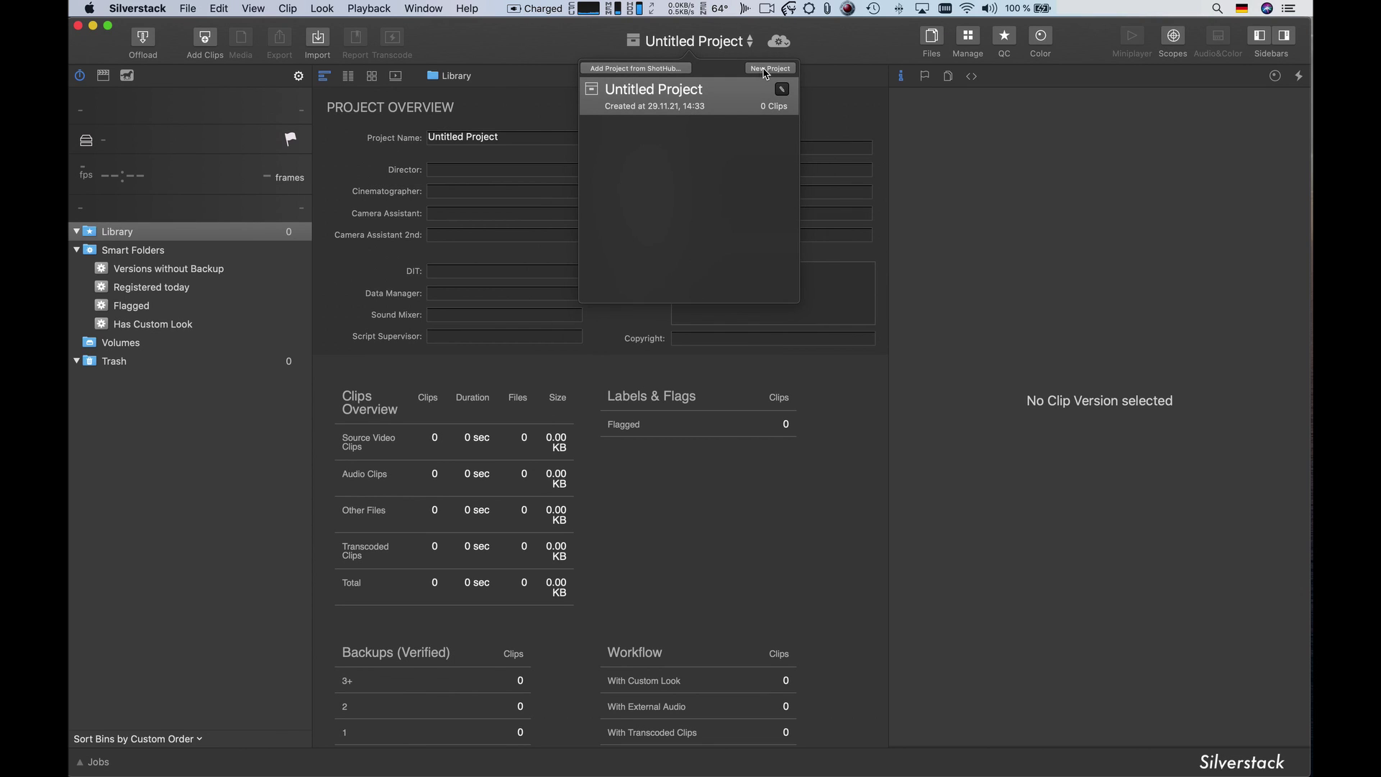
{"action": "left_click", "coordinate": [766, 69]}
{"action": "type", "text": "My First D"}
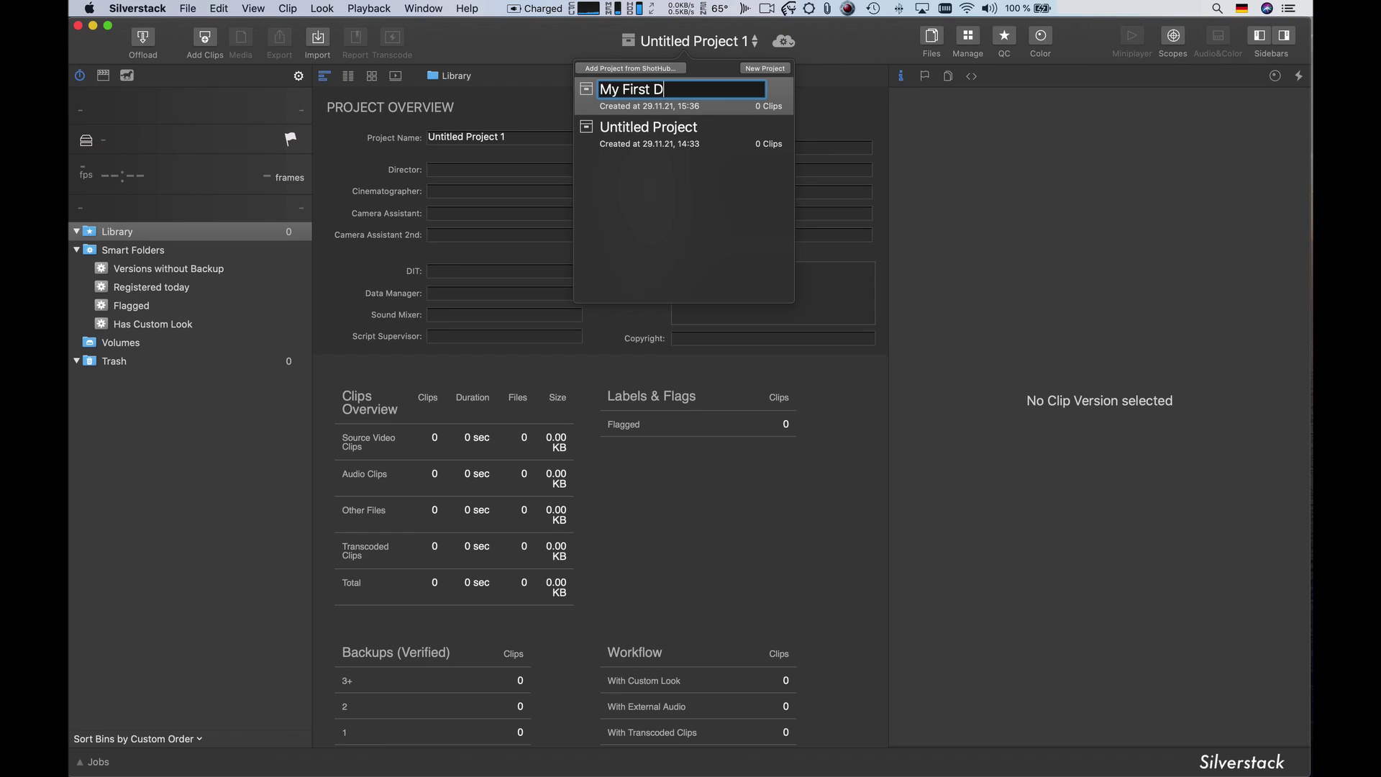
{"action": "type", "text": "ay With Silverstack"}
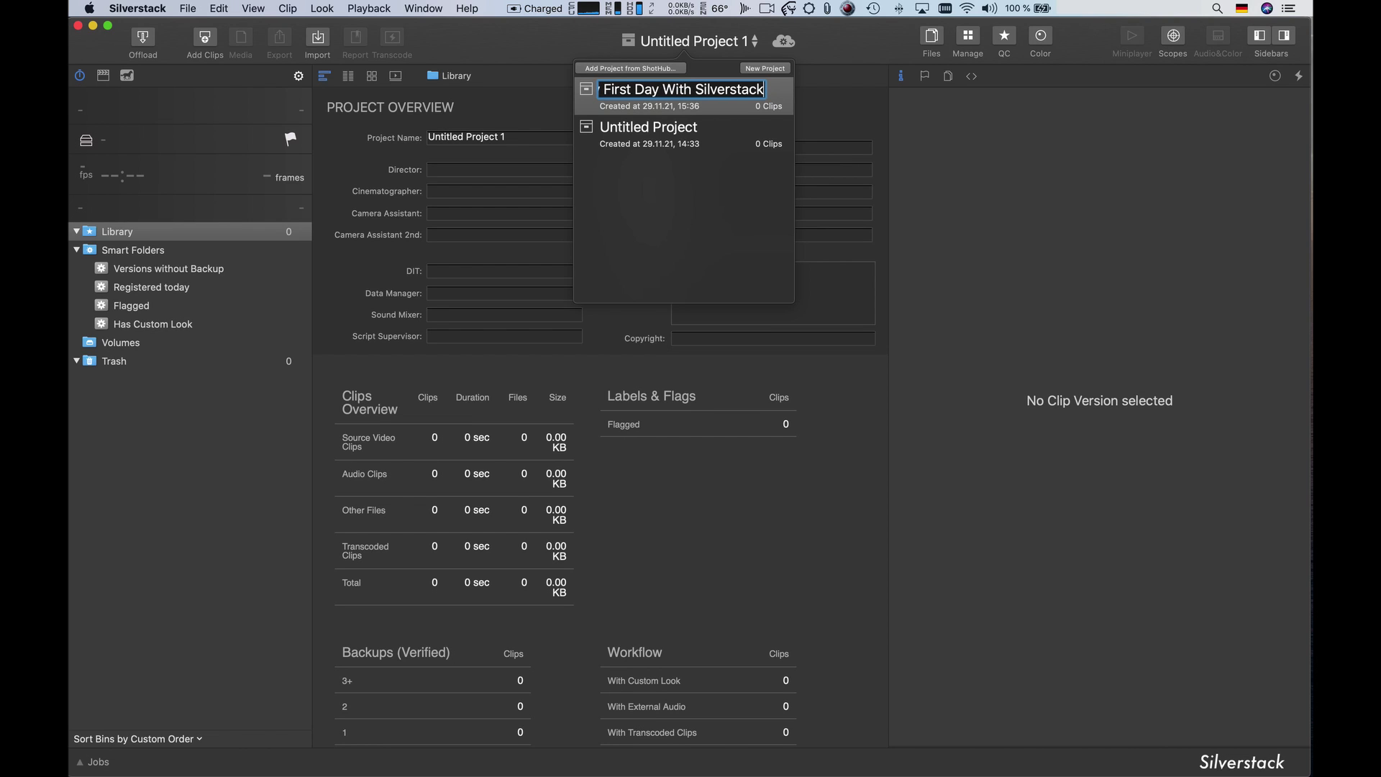
{"action": "key", "text": "Return"}
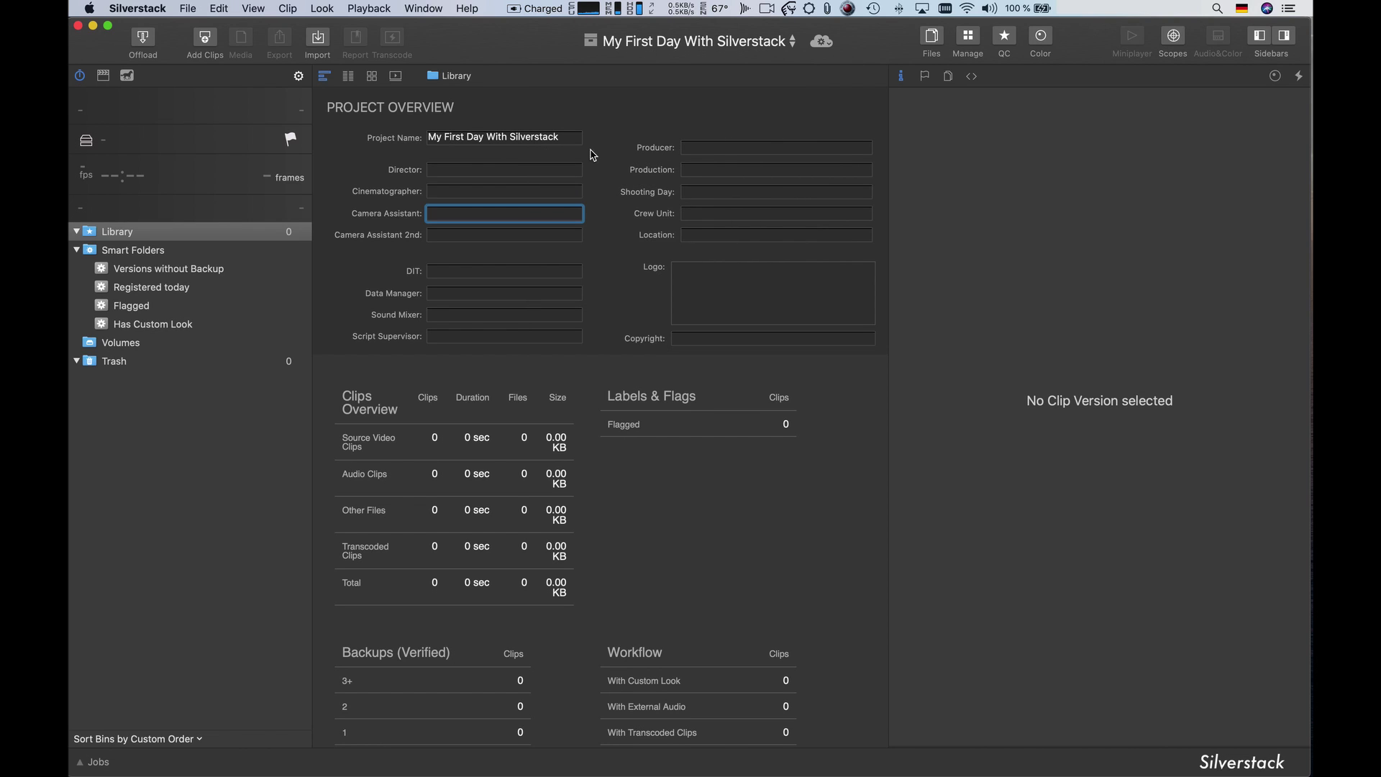
- Enter the names for the director, cinematographer, camera assistant, DIT and producer fields
{"action": "left_click", "coordinate": [483, 168]}
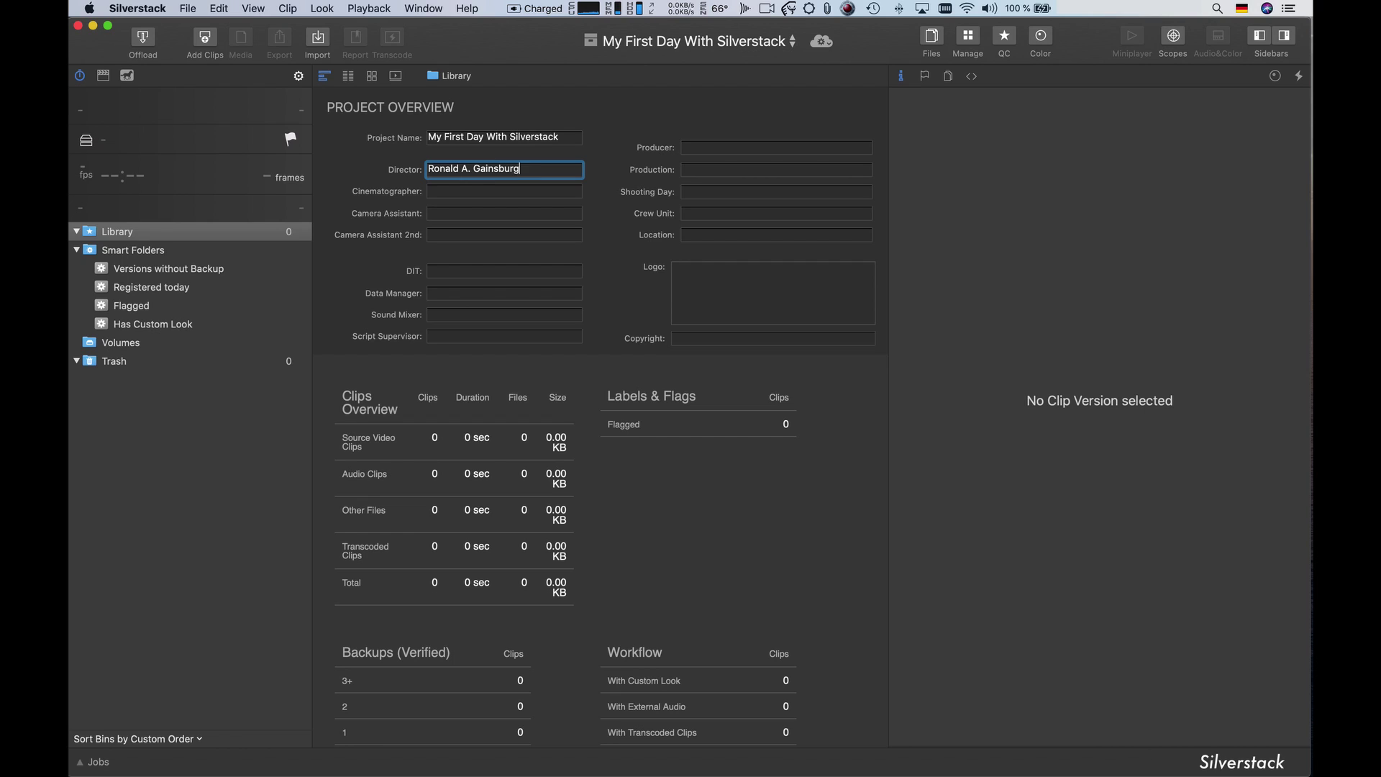
{"action": "key", "text": "Tab"}
{"action": "type", "text": "Roger A."}
{"action": "key", "text": "Tab"}
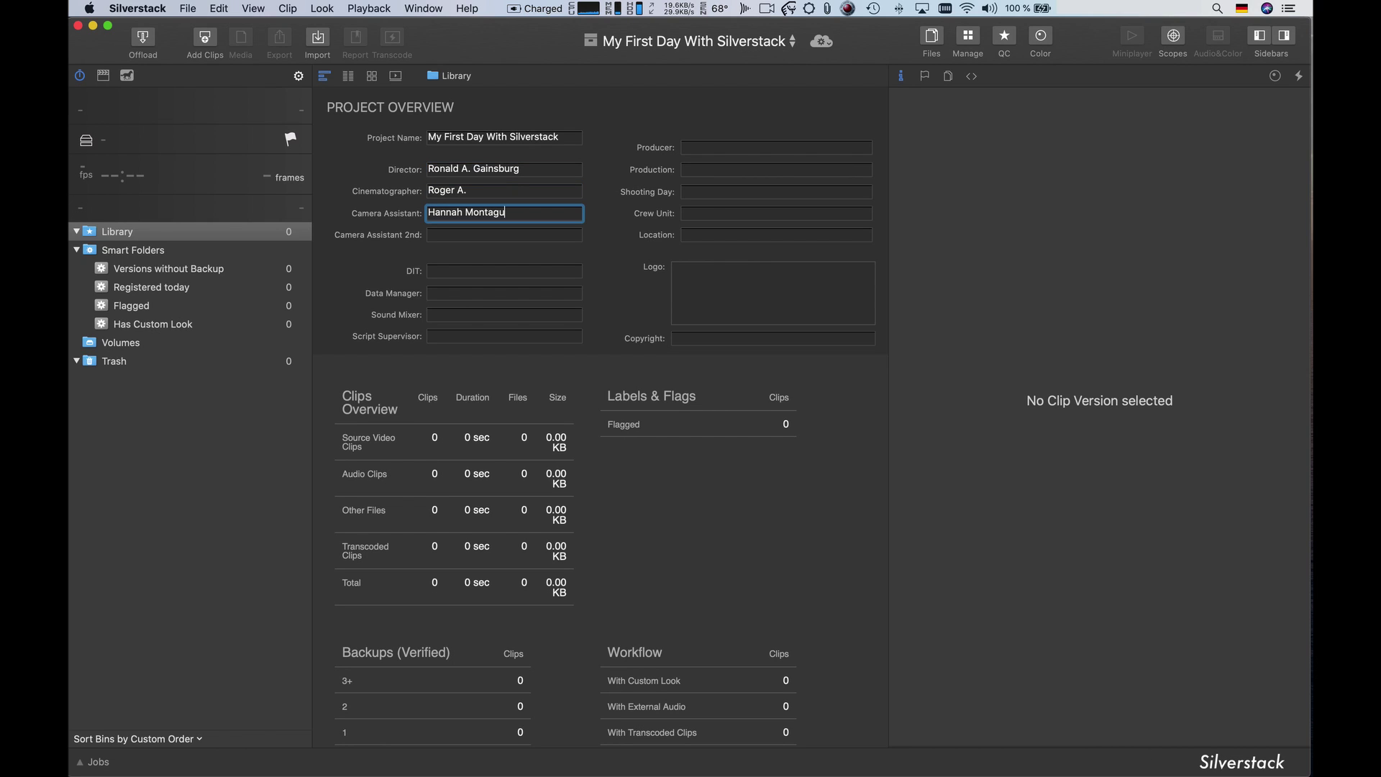
{"action": "key", "text": "Tab"}
{"action": "key", "text": "Tab"}
{"action": "type", "text": "Myself"}
{"action": "key", "text": "Tab"}
{"action": "key", "text": "Tab"}
{"action": "key", "text": "Tab"}
- Set shooting day 1, crew unit A and location Studio 5
{"action": "key", "text": "Tab"}
{"action": "type", "text": "Rick"}
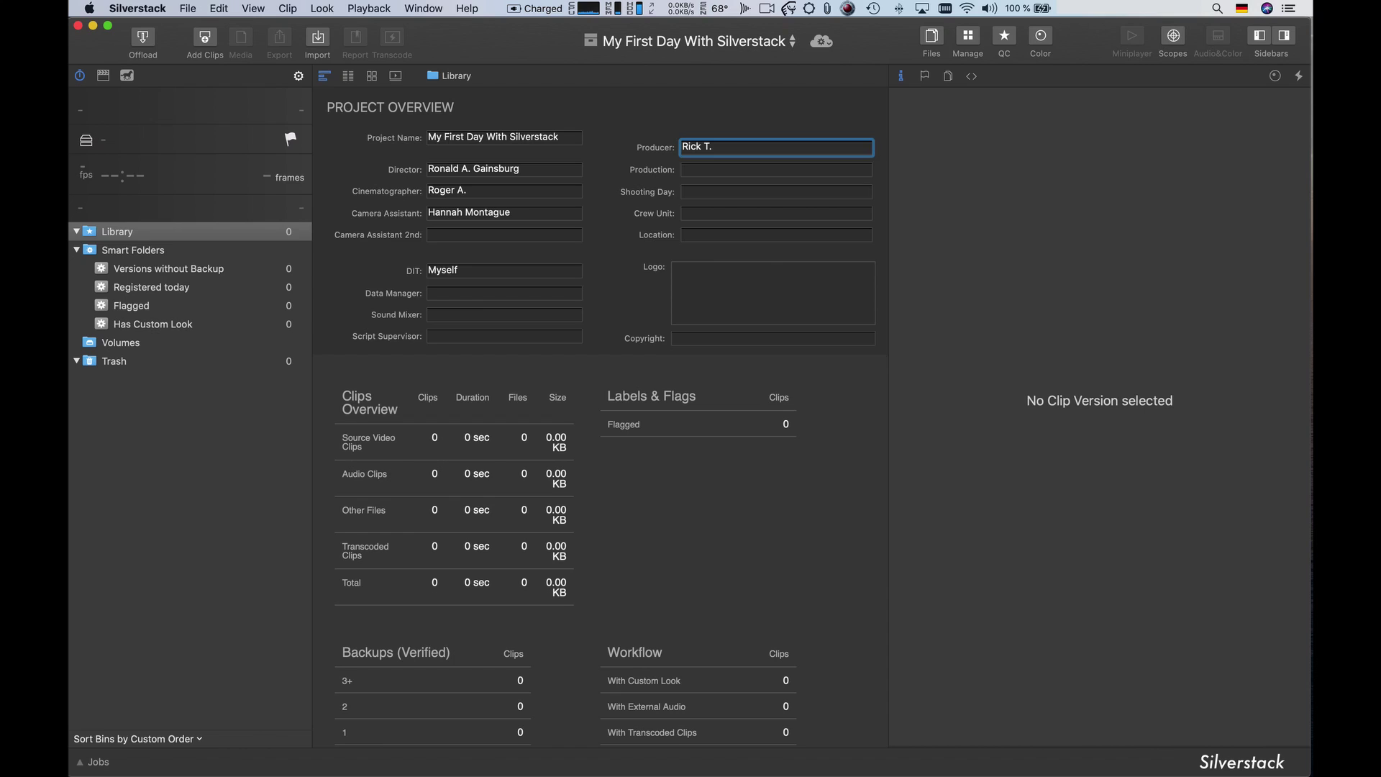
{"action": "key", "text": "Tab"}
{"action": "key", "text": "Tab"}
{"action": "type", "text": "1"}
{"action": "key", "text": "Tab"}
{"action": "type", "text": "A"}
{"action": "key", "text": "Tab"}
{"action": "type", "text": "Studio 5"}
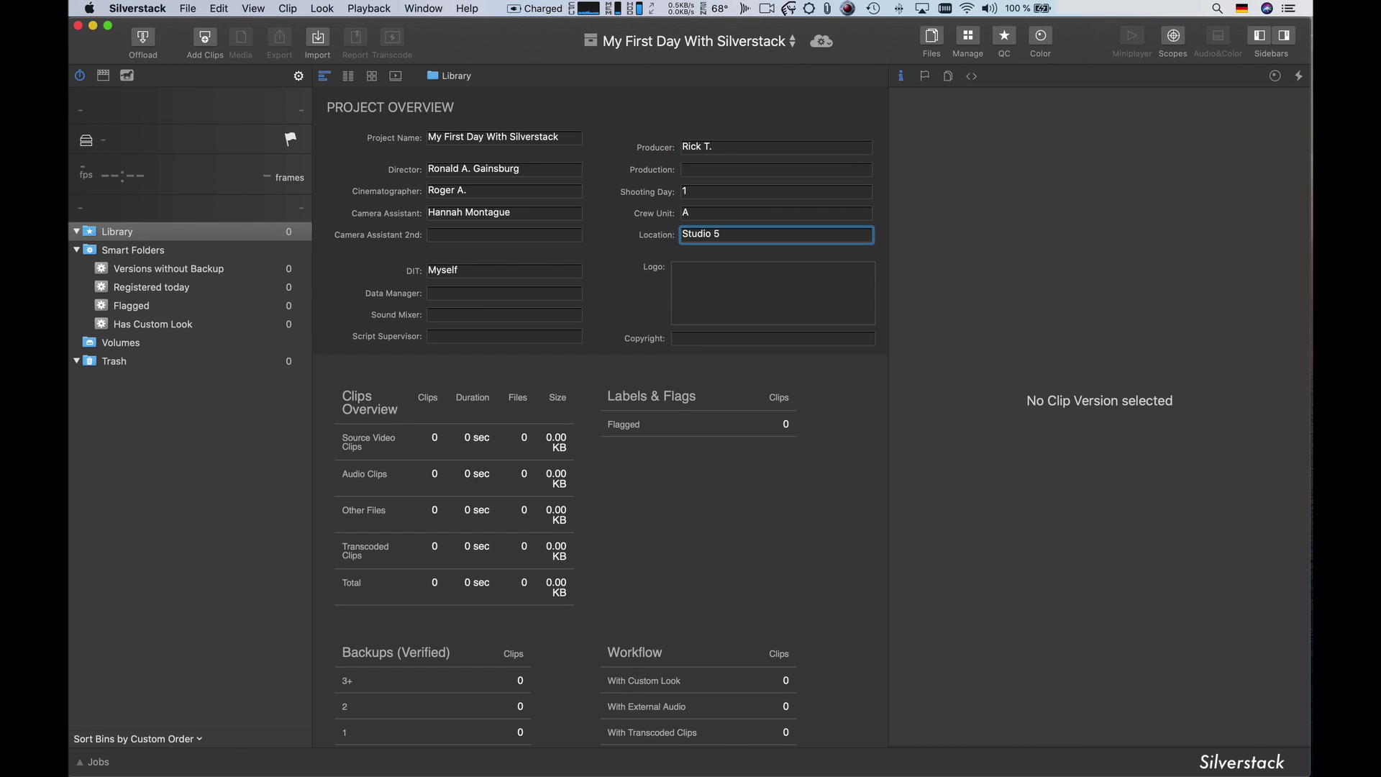
- Choose the A007R2VJ card for offload and review its nine clips, keeping Automatic detection
{"action": "left_click", "coordinate": [147, 108]}
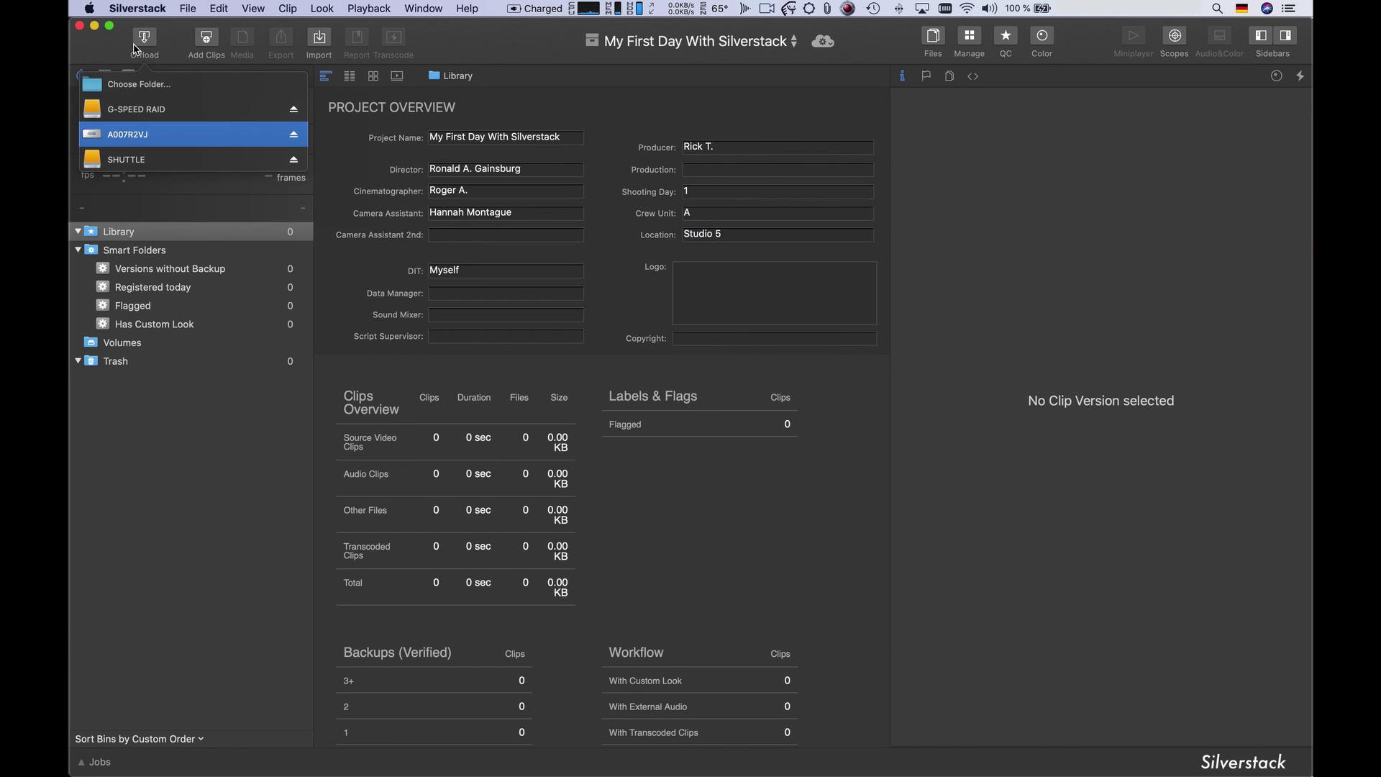
{"action": "left_click", "coordinate": [137, 135]}
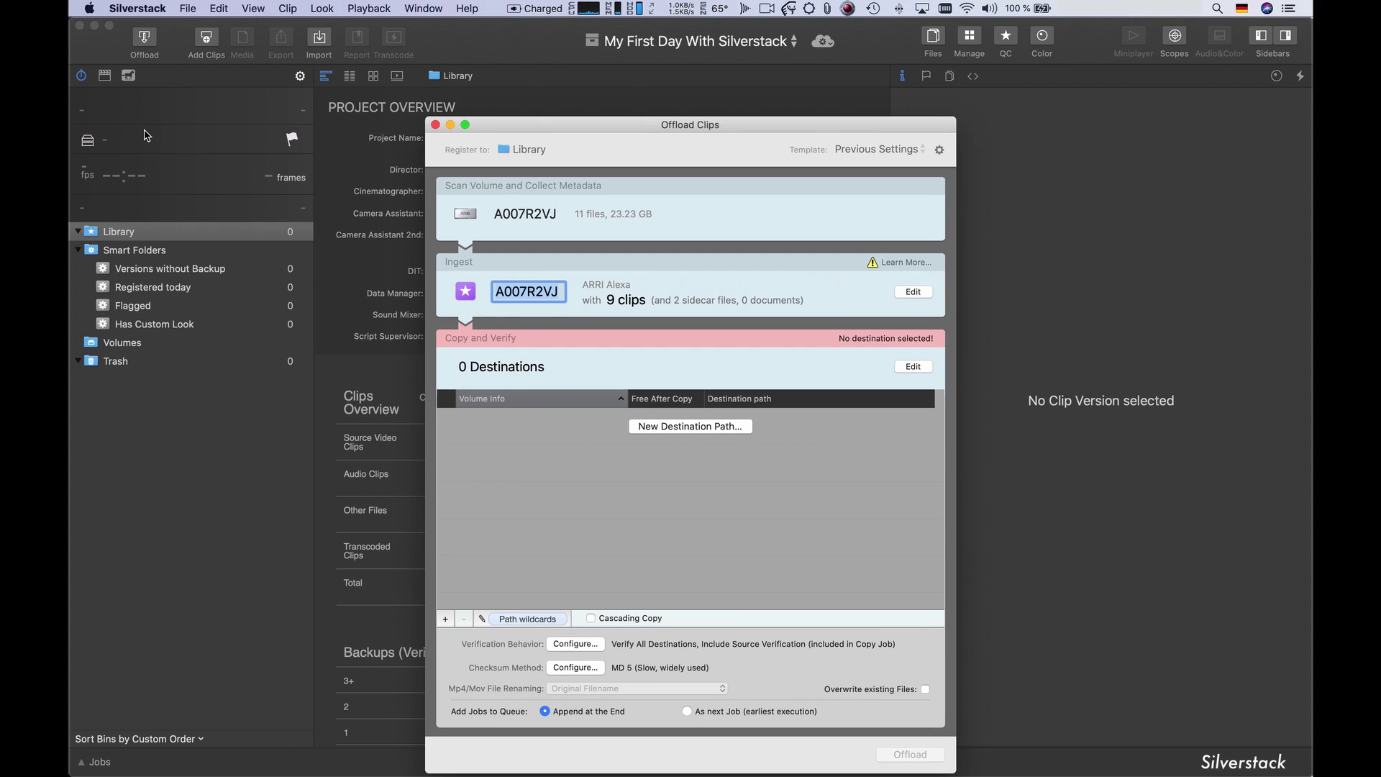
{"action": "left_click", "coordinate": [919, 295]}
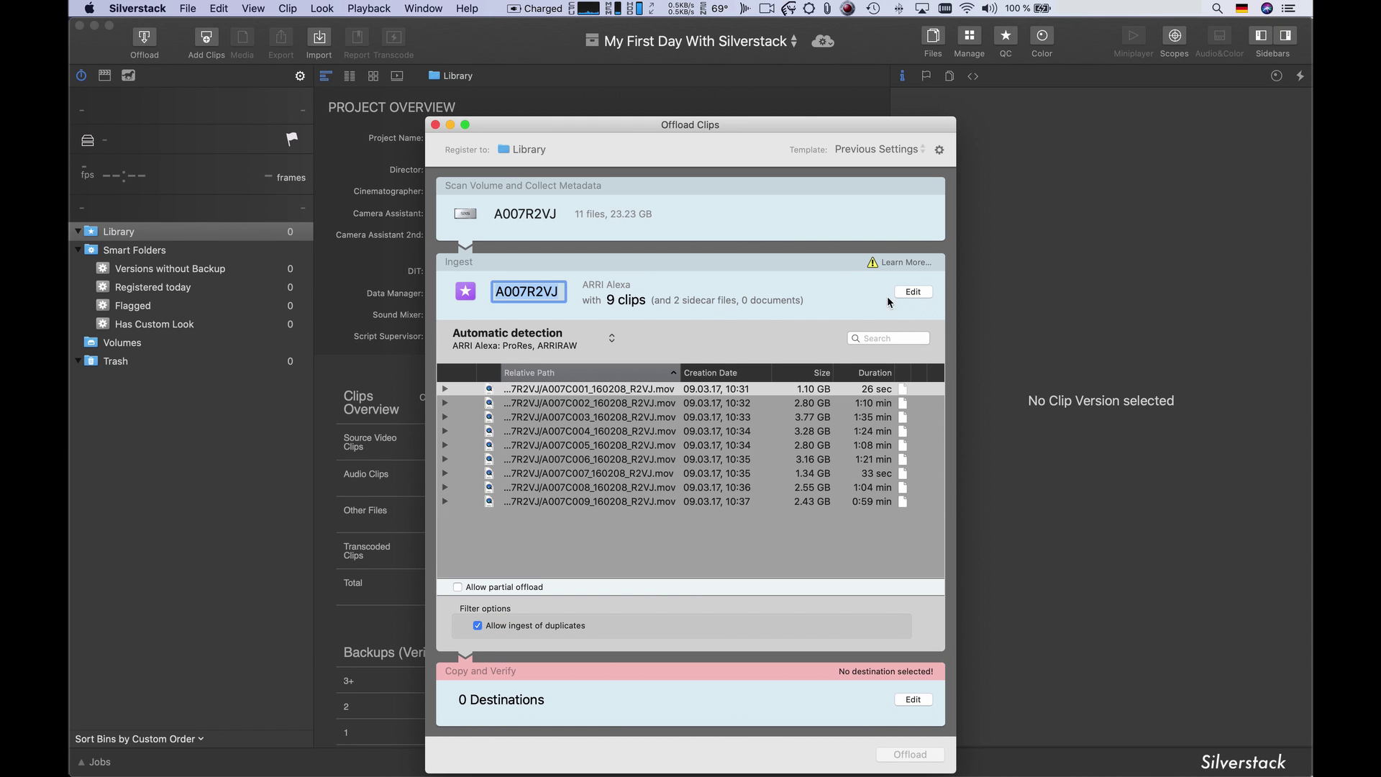
{"action": "left_click", "coordinate": [611, 338]}
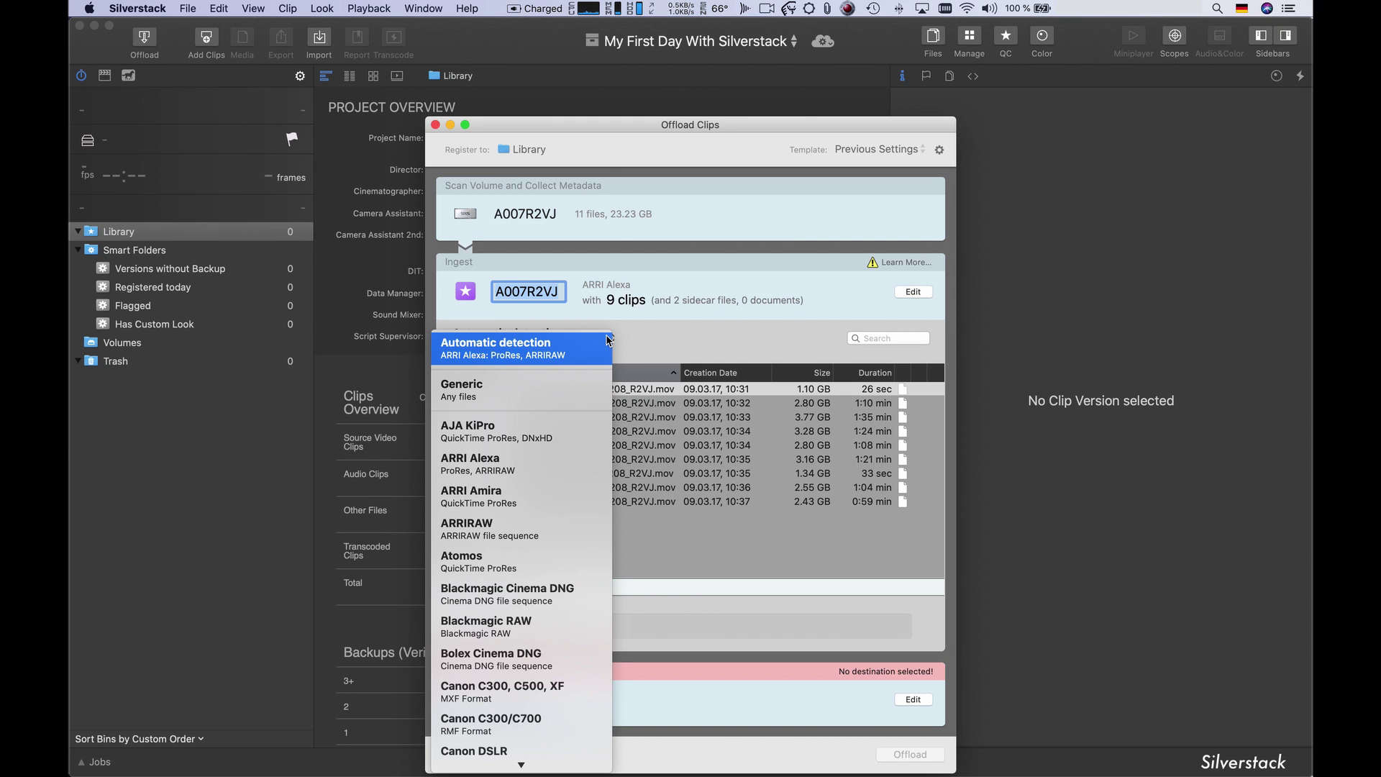
{"action": "scroll", "coordinate": [607, 341], "scroll_direction": "down", "scroll_amount": 5}
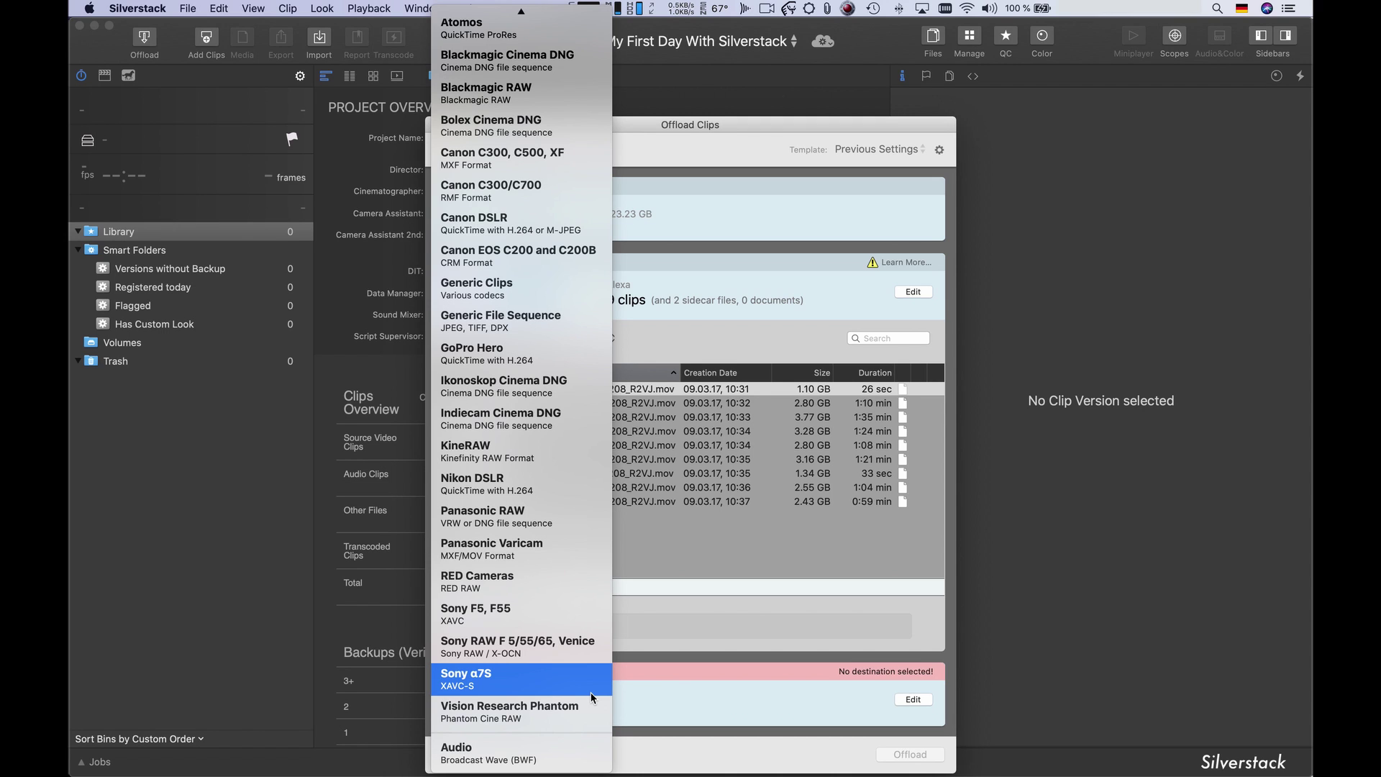
{"action": "left_click", "coordinate": [906, 294]}
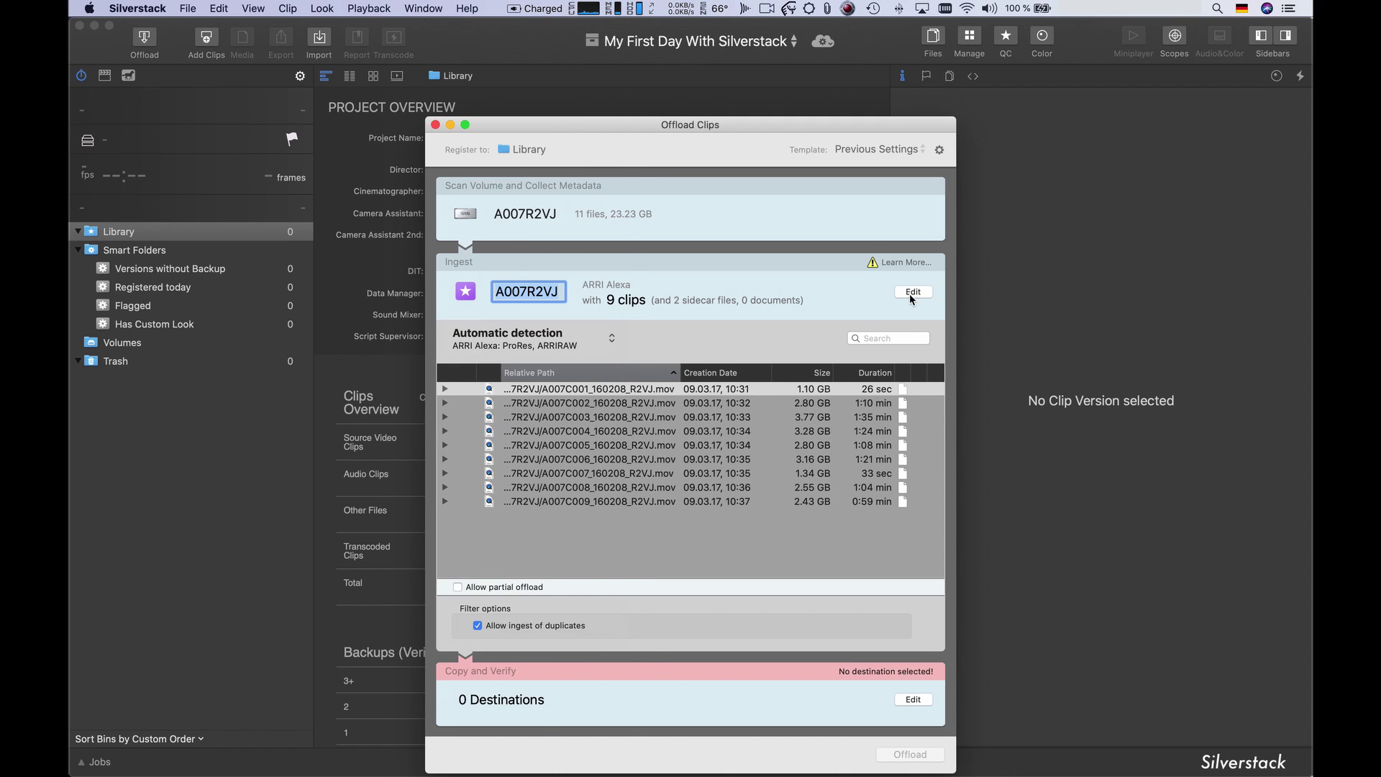
- Add G-SPEED RAID as the first copy-and-verify destination
{"action": "left_click", "coordinate": [910, 294]}
{"action": "left_click", "coordinate": [926, 368]}
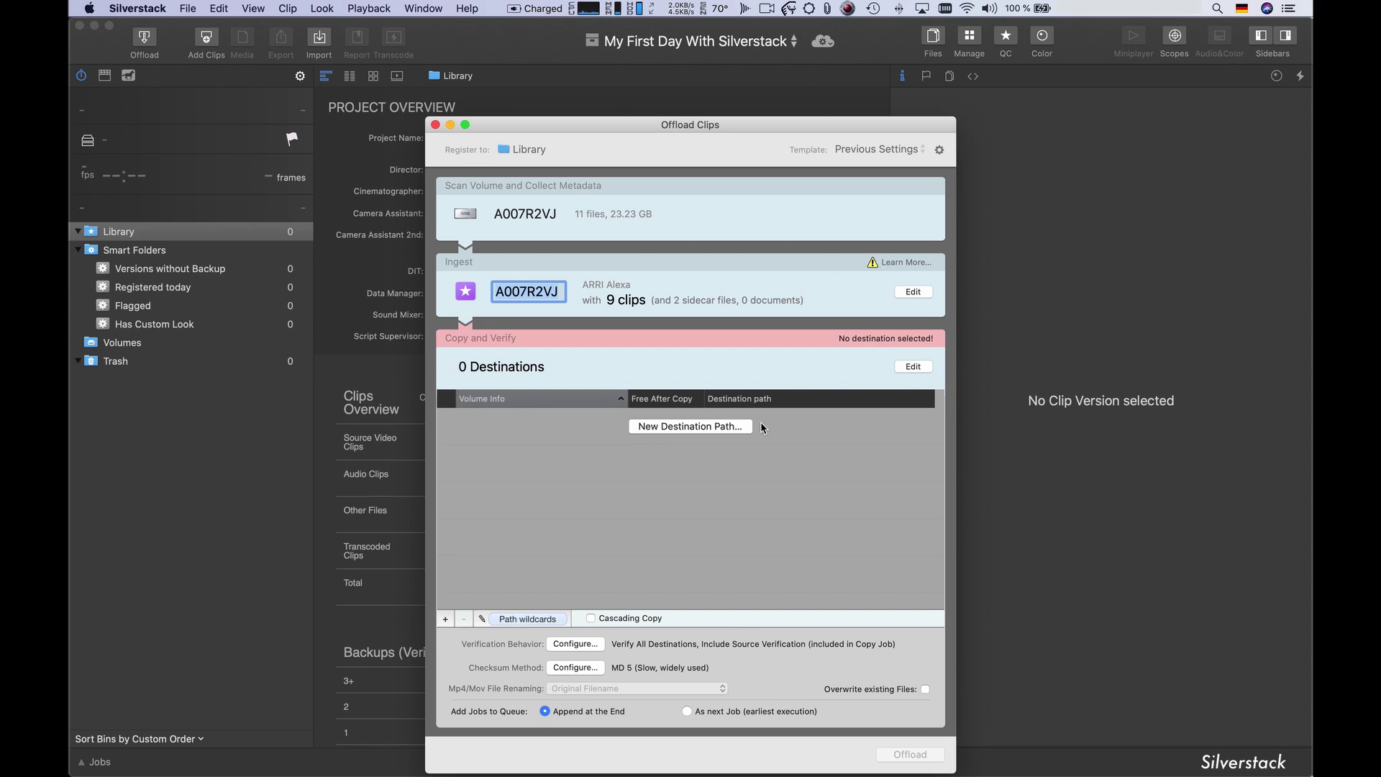
{"action": "left_click", "coordinate": [739, 431]}
{"action": "scroll", "coordinate": [478, 382], "scroll_direction": "down", "scroll_amount": 3}
{"action": "left_click", "coordinate": [477, 347]}
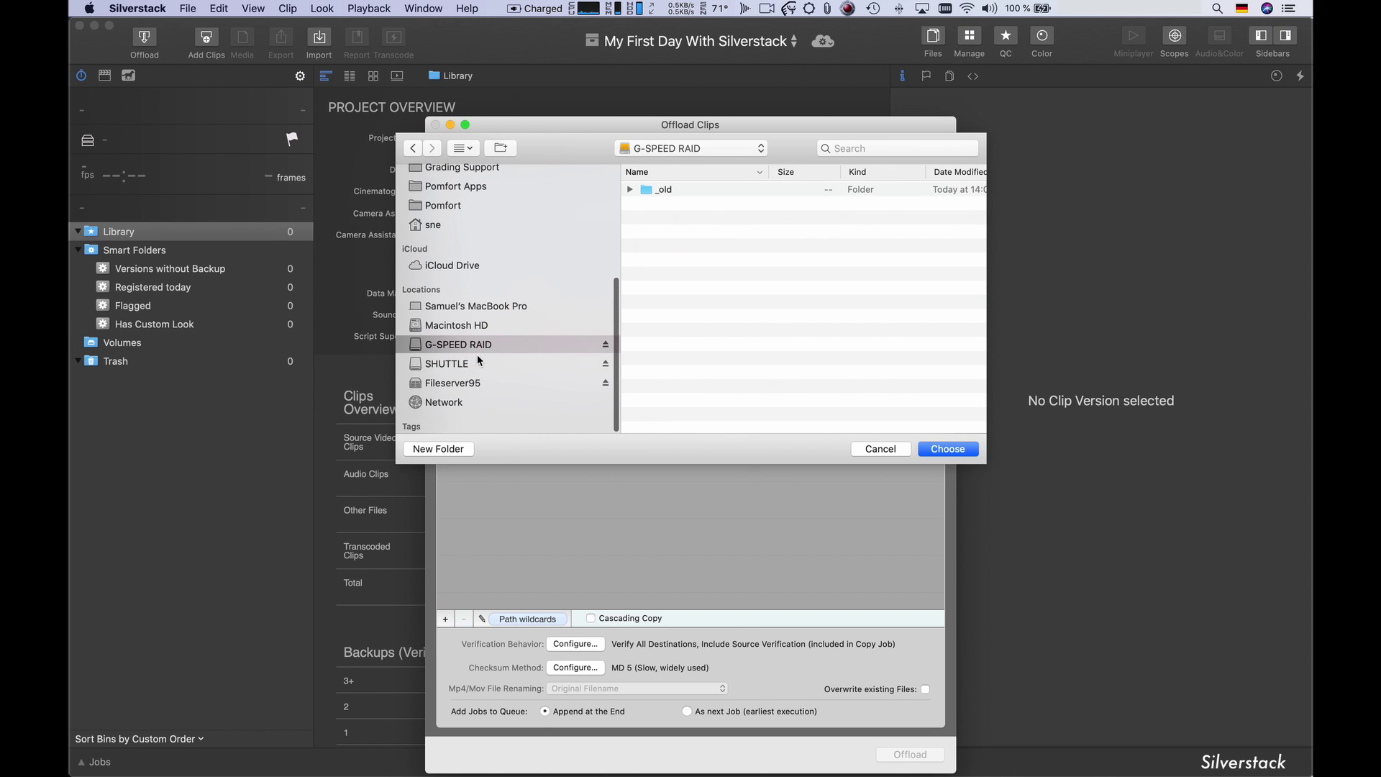
{"action": "left_click", "coordinate": [938, 448]}
- Add SHUTTLE as a second destination, then open G-SPEED RAID's path wildcards
{"action": "left_click", "coordinate": [691, 463]}
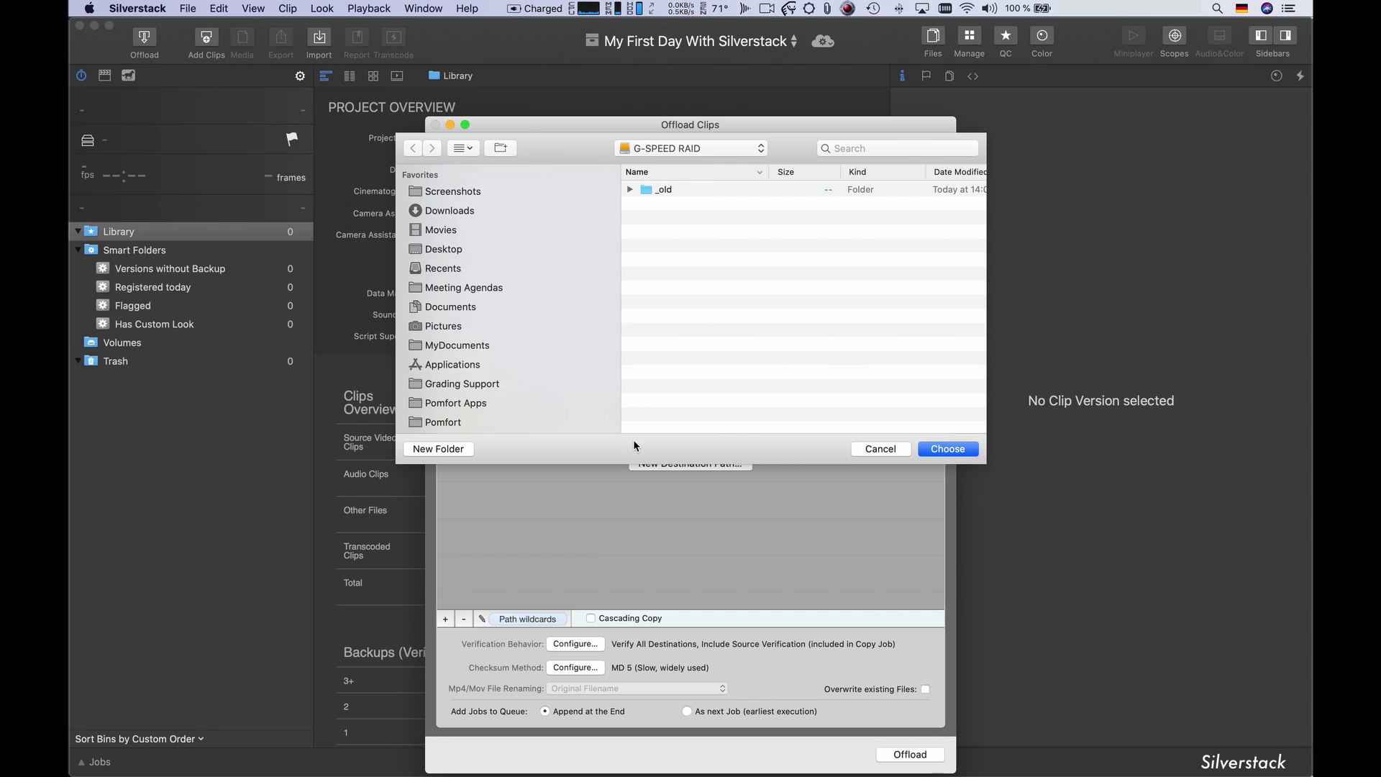
{"action": "scroll", "coordinate": [504, 360], "scroll_direction": "down", "scroll_amount": 3}
{"action": "left_click", "coordinate": [495, 364]}
{"action": "left_click", "coordinate": [934, 449]}
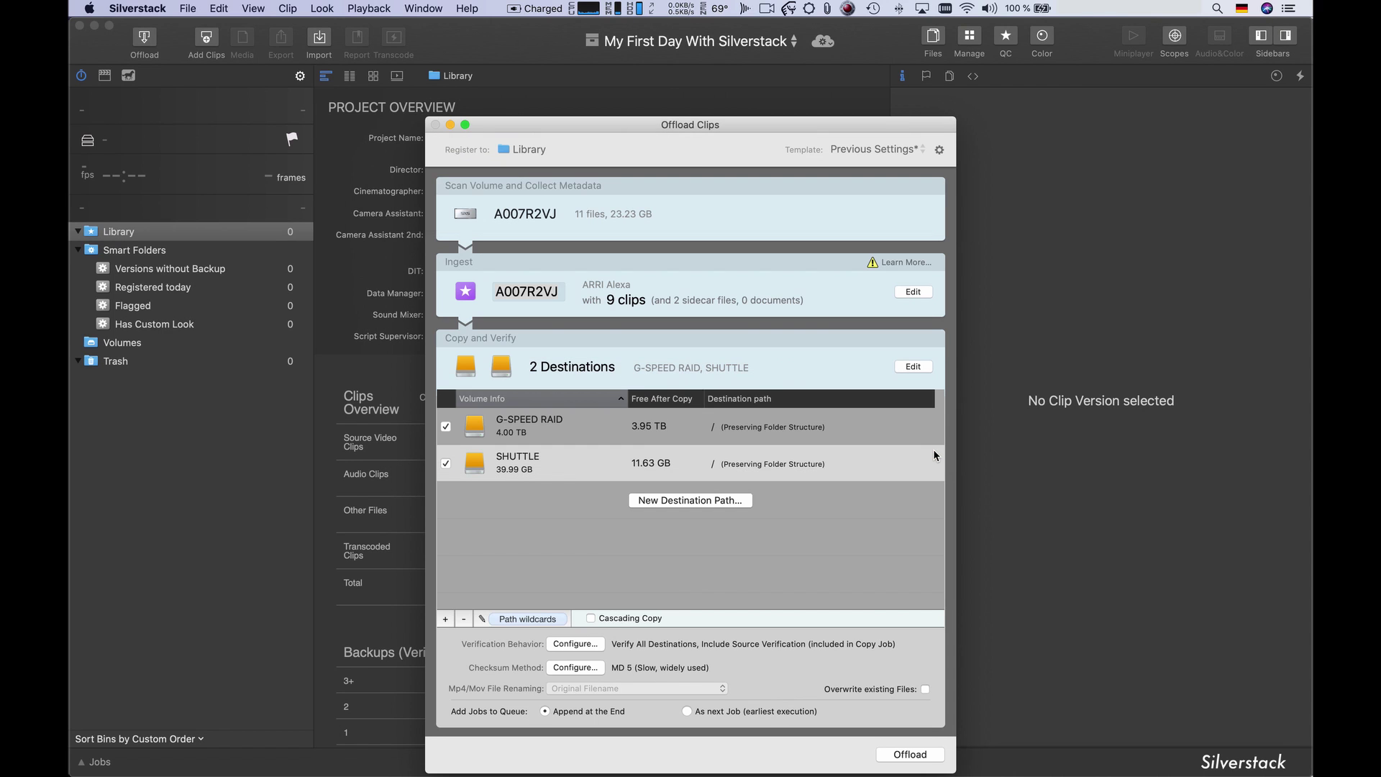
{"action": "left_click", "coordinate": [571, 432]}
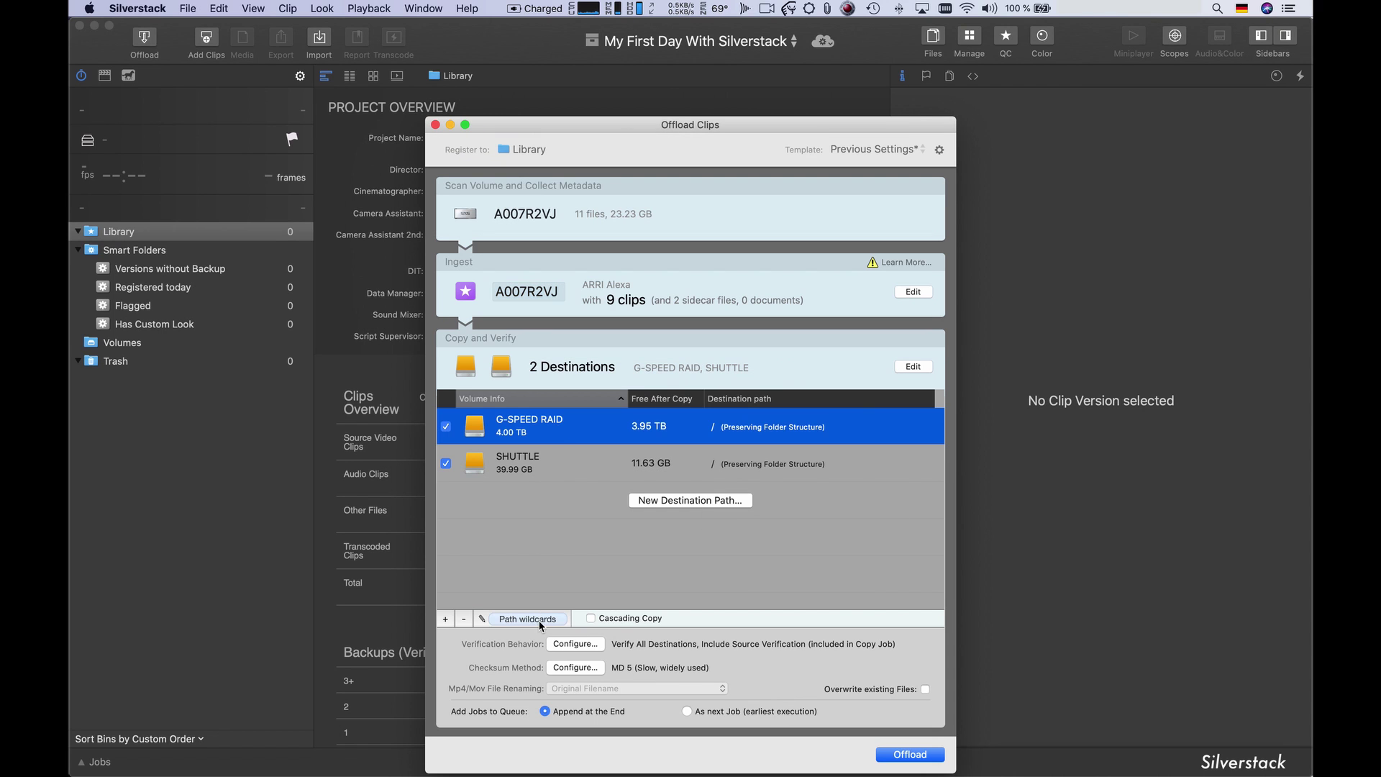
{"action": "left_click", "coordinate": [539, 621]}
- Set the path to /MyFirstDayWithSilverstack/Submission Date_Day Shooting Day/Camera_Media/ before the bin folders
{"action": "left_click", "coordinate": [490, 156]}
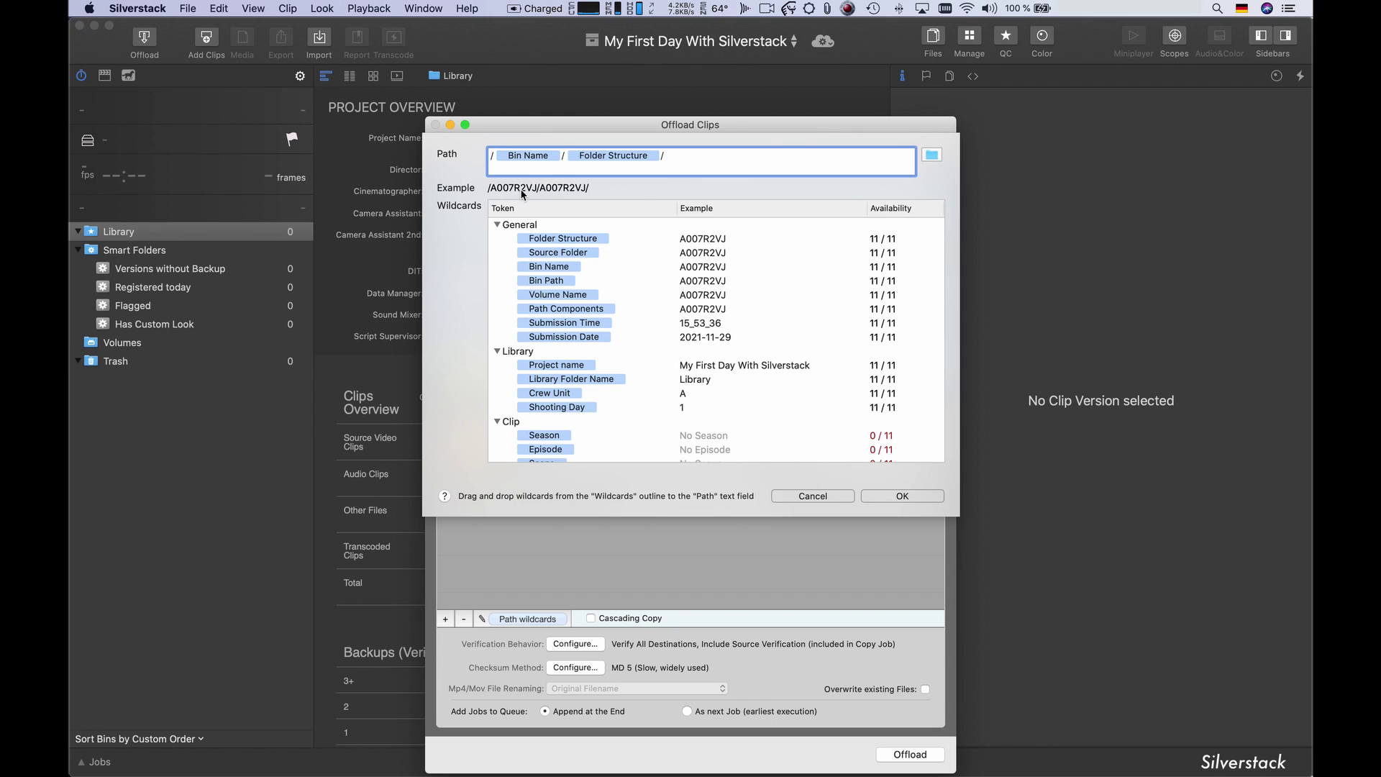
{"action": "type", "text": "/M"}
{"action": "type", "text": "yFirstDayWi"}
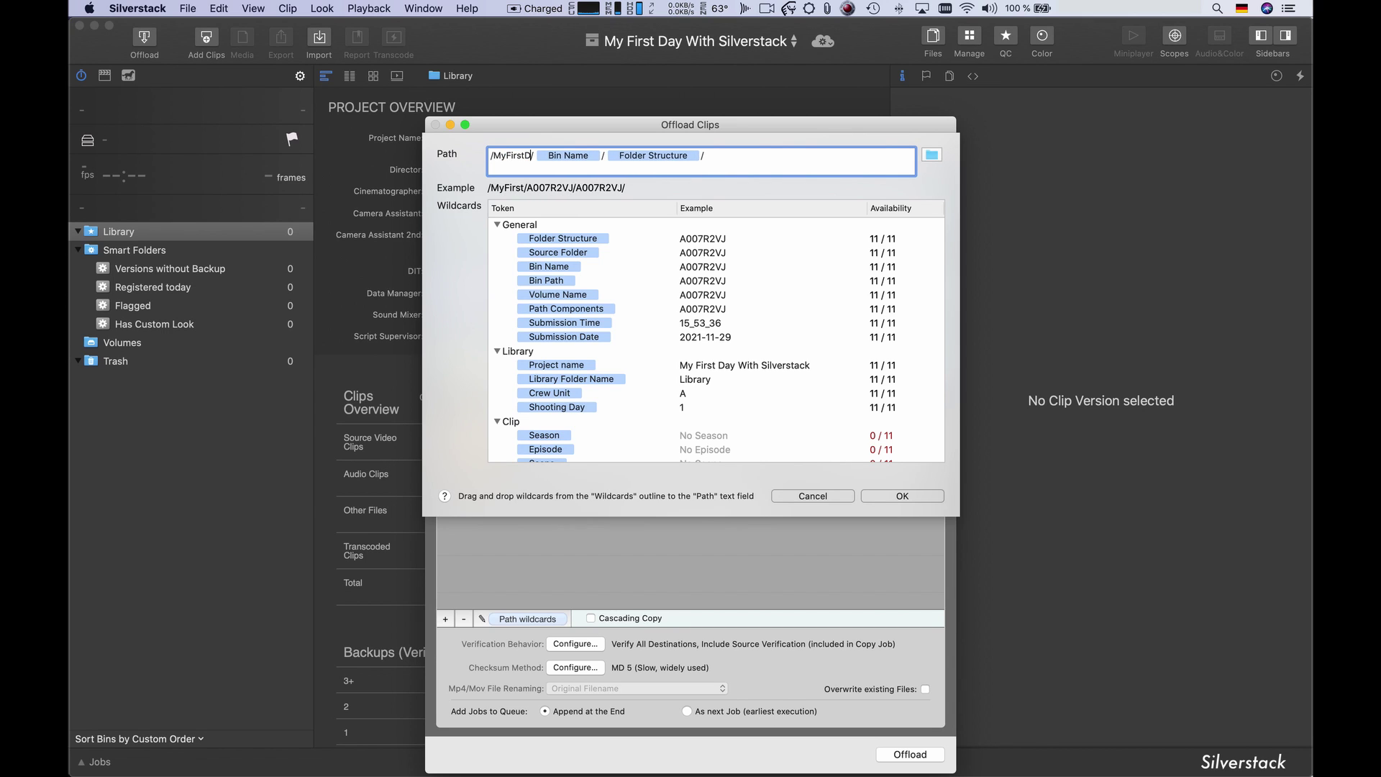
{"action": "type", "text": "thSilverstack"}
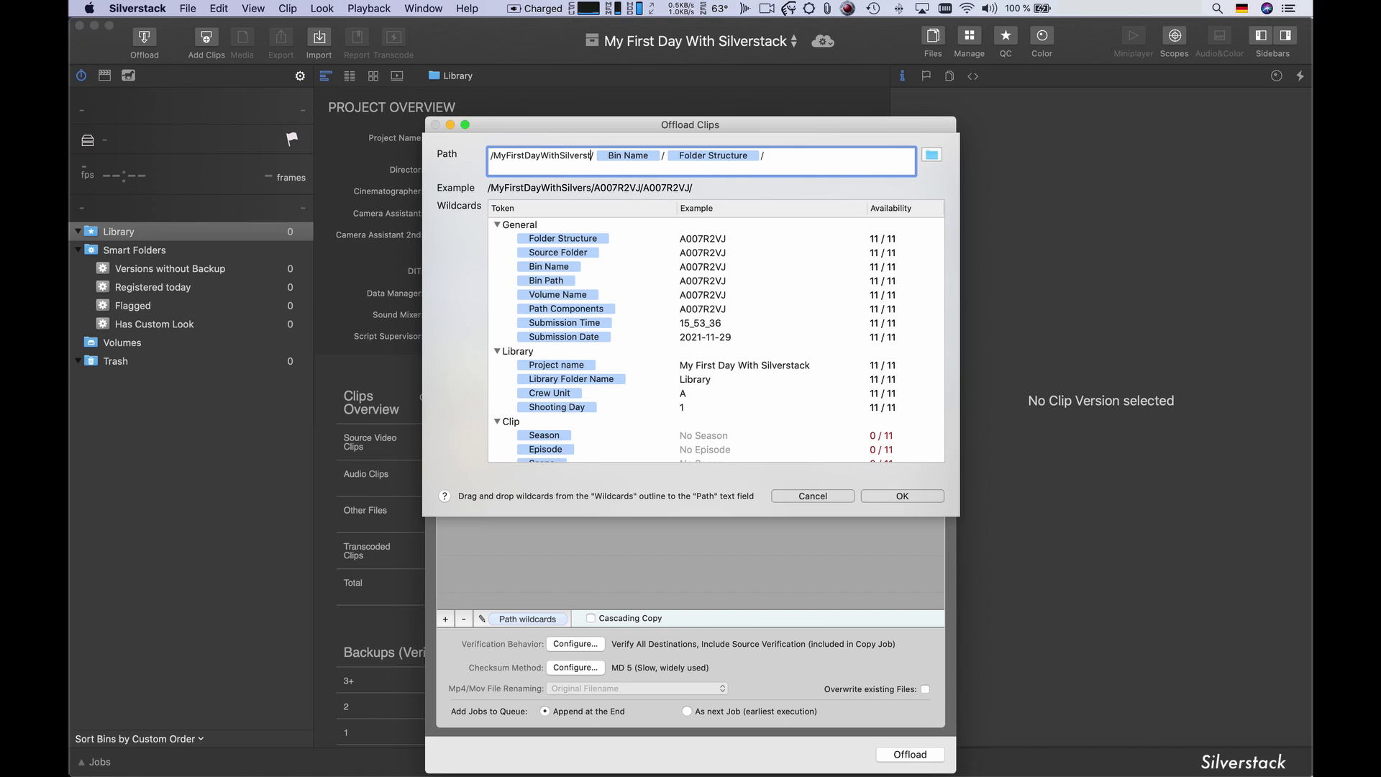
{"action": "type", "text": "/"}
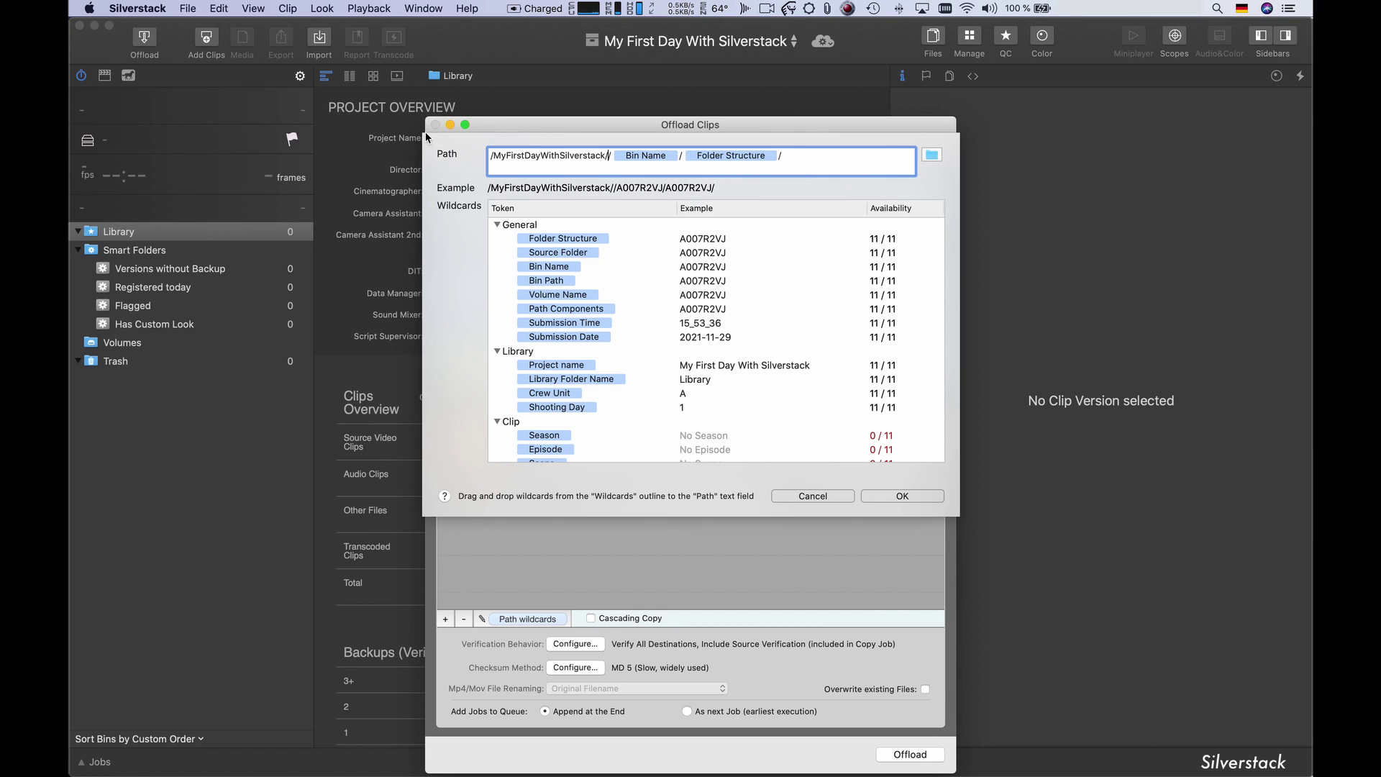
{"action": "left_click_drag", "start_coordinate": [596, 336], "coordinate": [610, 158]}
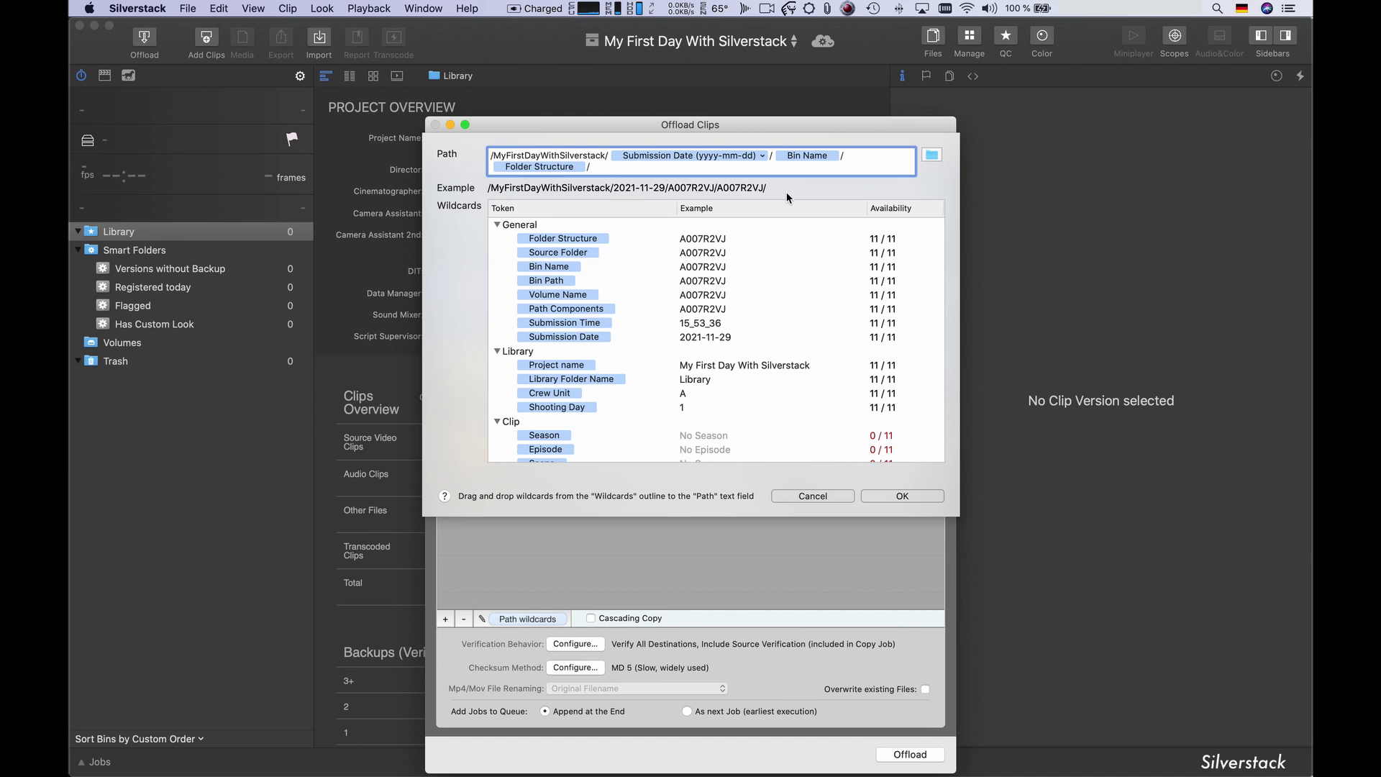
{"action": "type", "text": "_Day"}
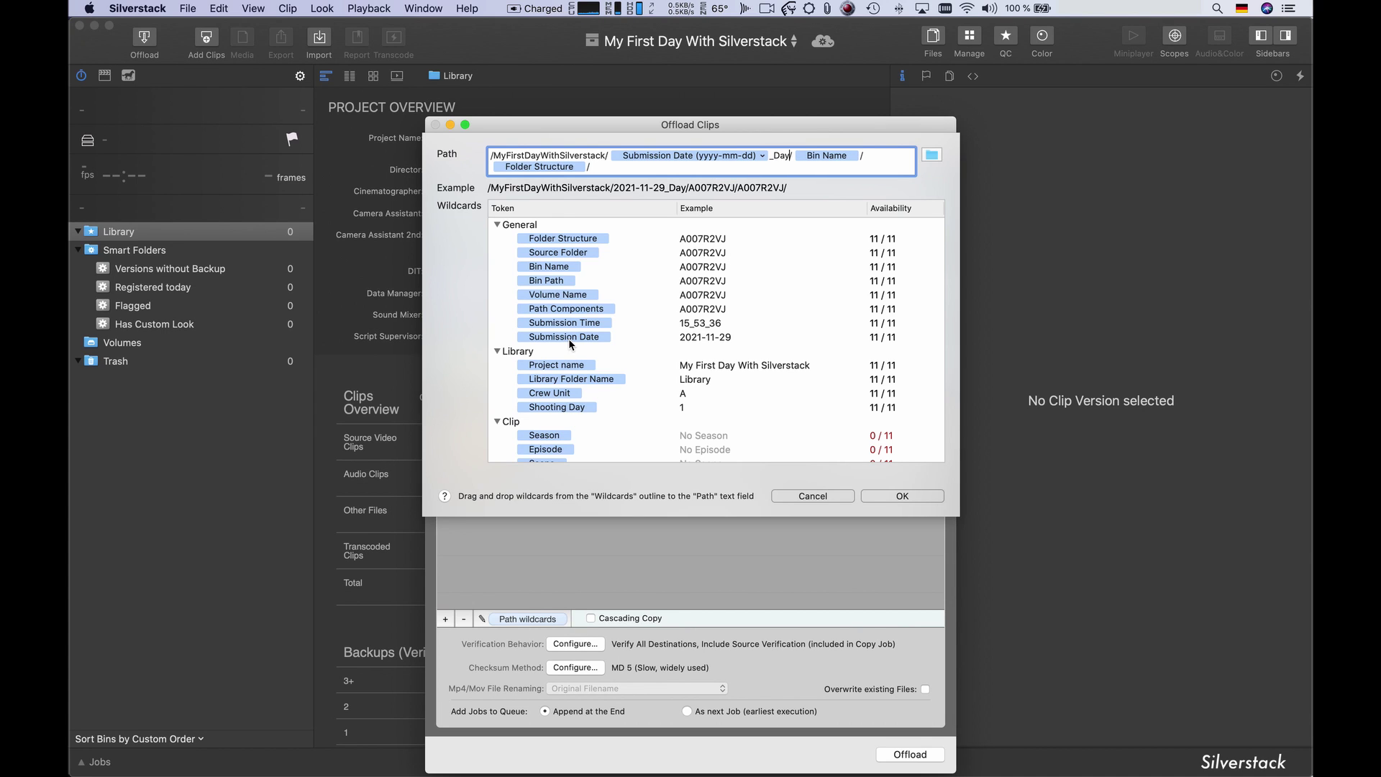
{"action": "scroll", "coordinate": [576, 349], "scroll_direction": "down", "scroll_amount": 2}
{"action": "left_click_drag", "start_coordinate": [576, 388], "coordinate": [793, 157]}
{"action": "left_click", "coordinate": [884, 152]}
{"action": "type", "text": "Camera_M"}
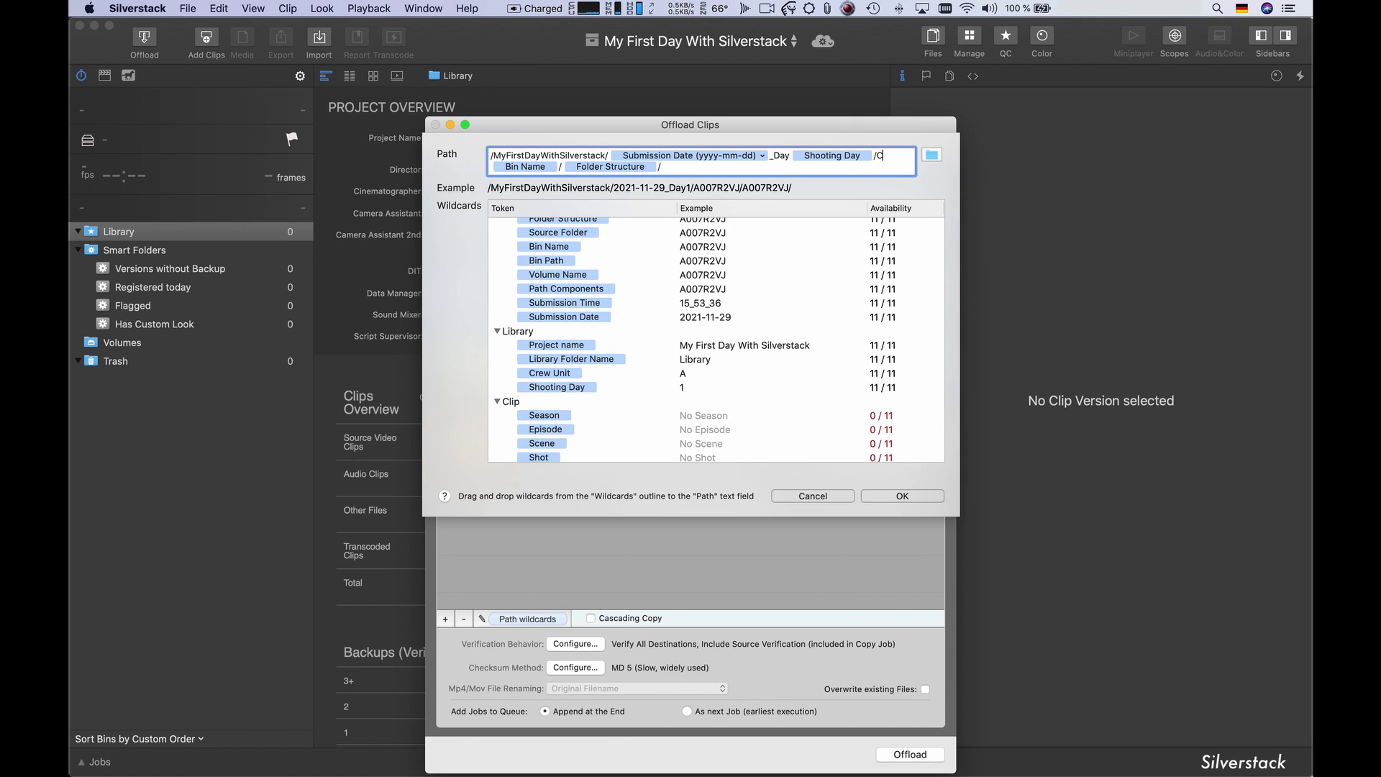
{"action": "type", "text": "edia/"}
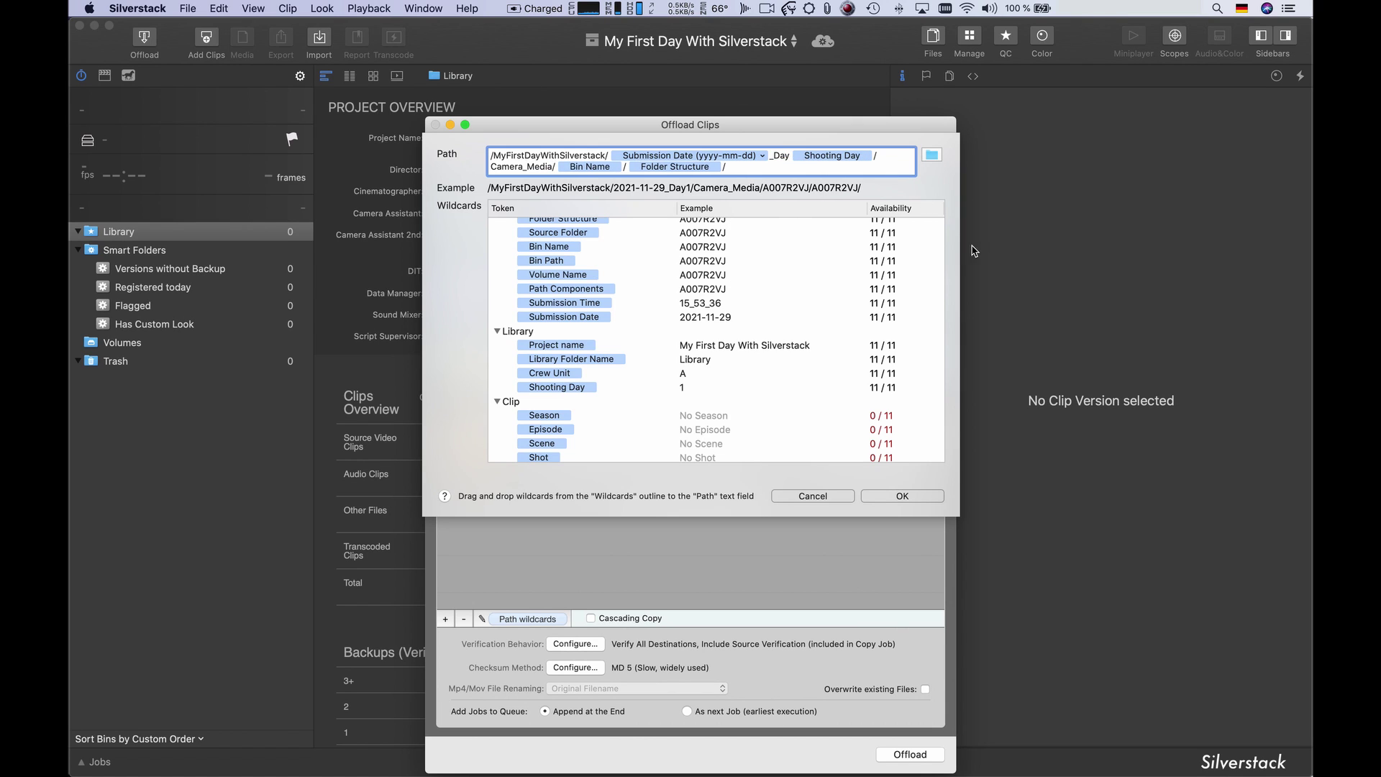
{"action": "left_click", "coordinate": [929, 498]}
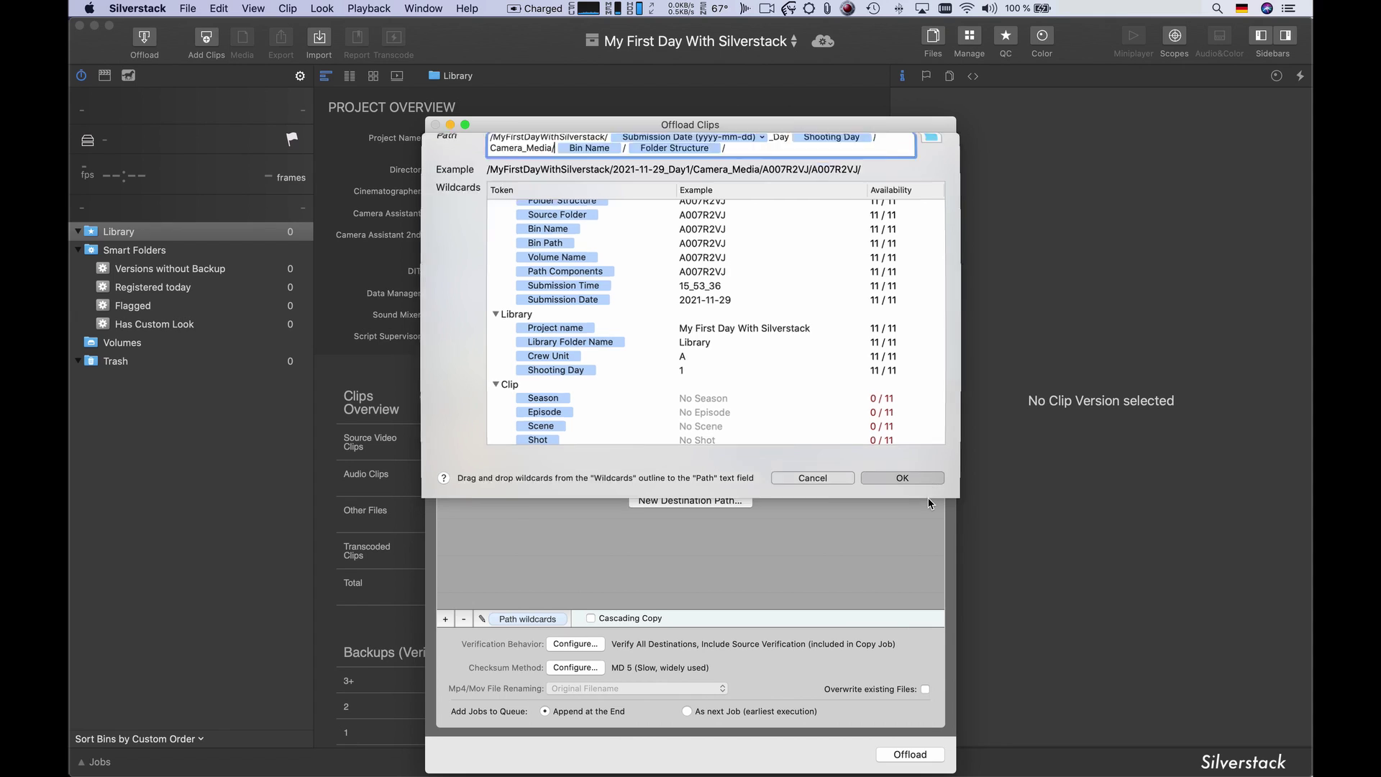
- Copy the G-SPEED RAID destination path onto the SHUTTLE destination
{"action": "right_click", "coordinate": [858, 433]}
{"action": "left_click", "coordinate": [925, 439]}
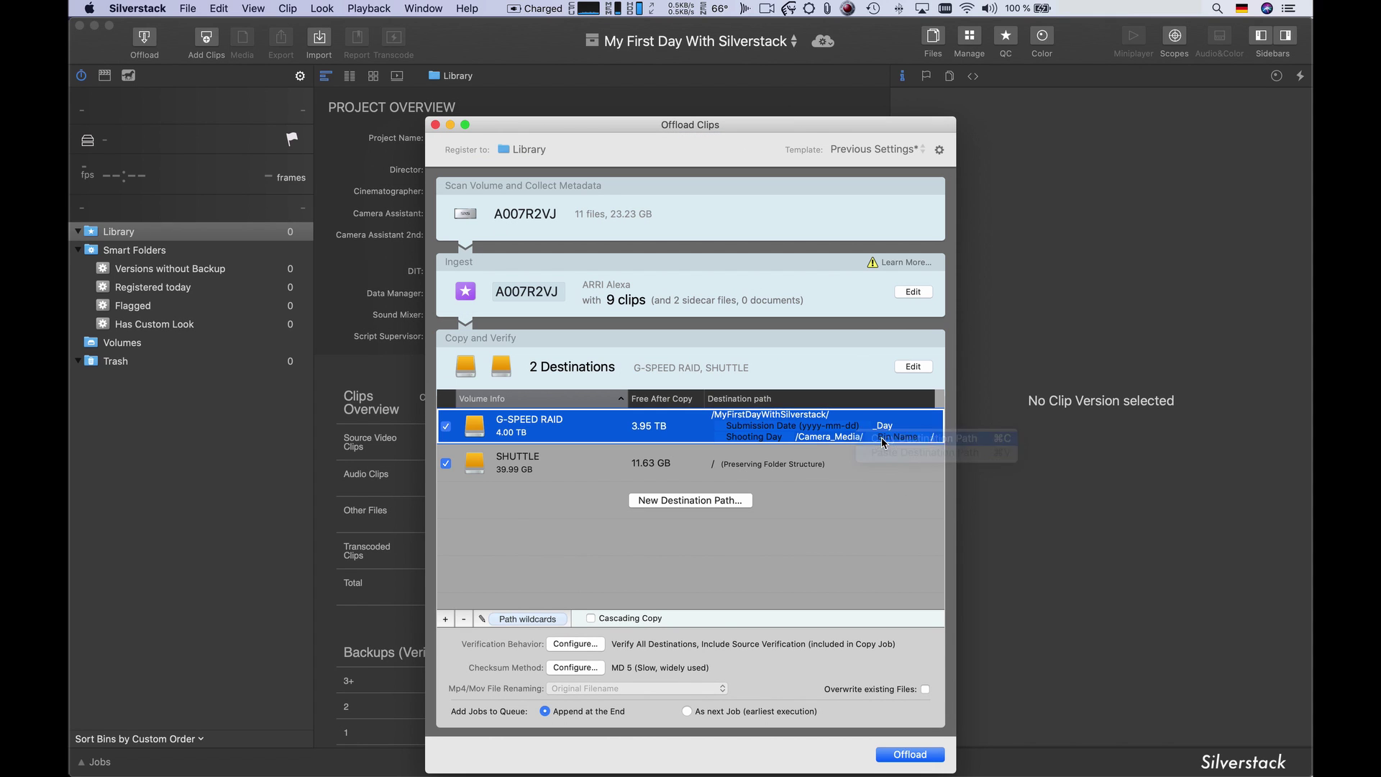
{"action": "left_click", "coordinate": [855, 463]}
{"action": "right_click", "coordinate": [854, 463]}
{"action": "left_click", "coordinate": [896, 481]}
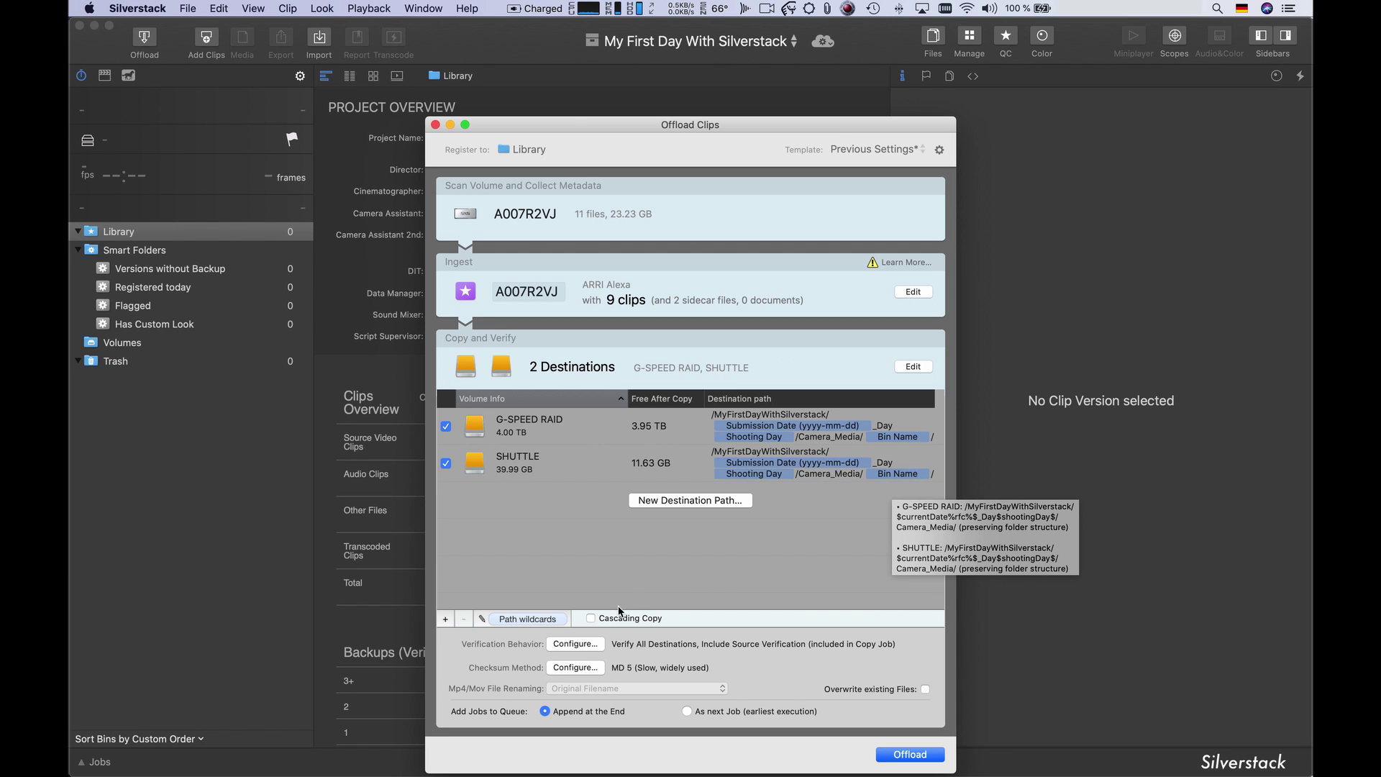
- Turn on Cascading Copy with SHUTTLE receiving the 2nd Run
{"action": "left_click", "coordinate": [590, 618]}
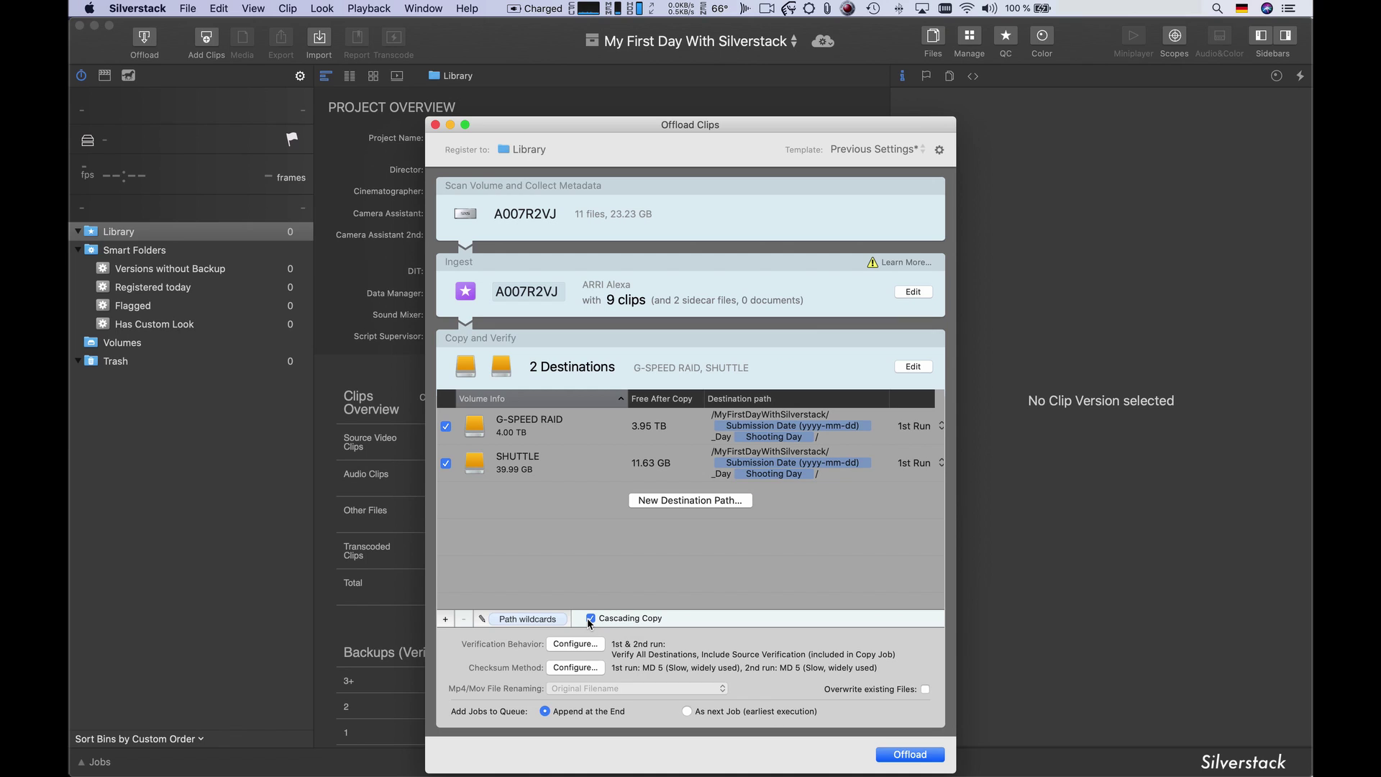
{"action": "left_click", "coordinate": [934, 466]}
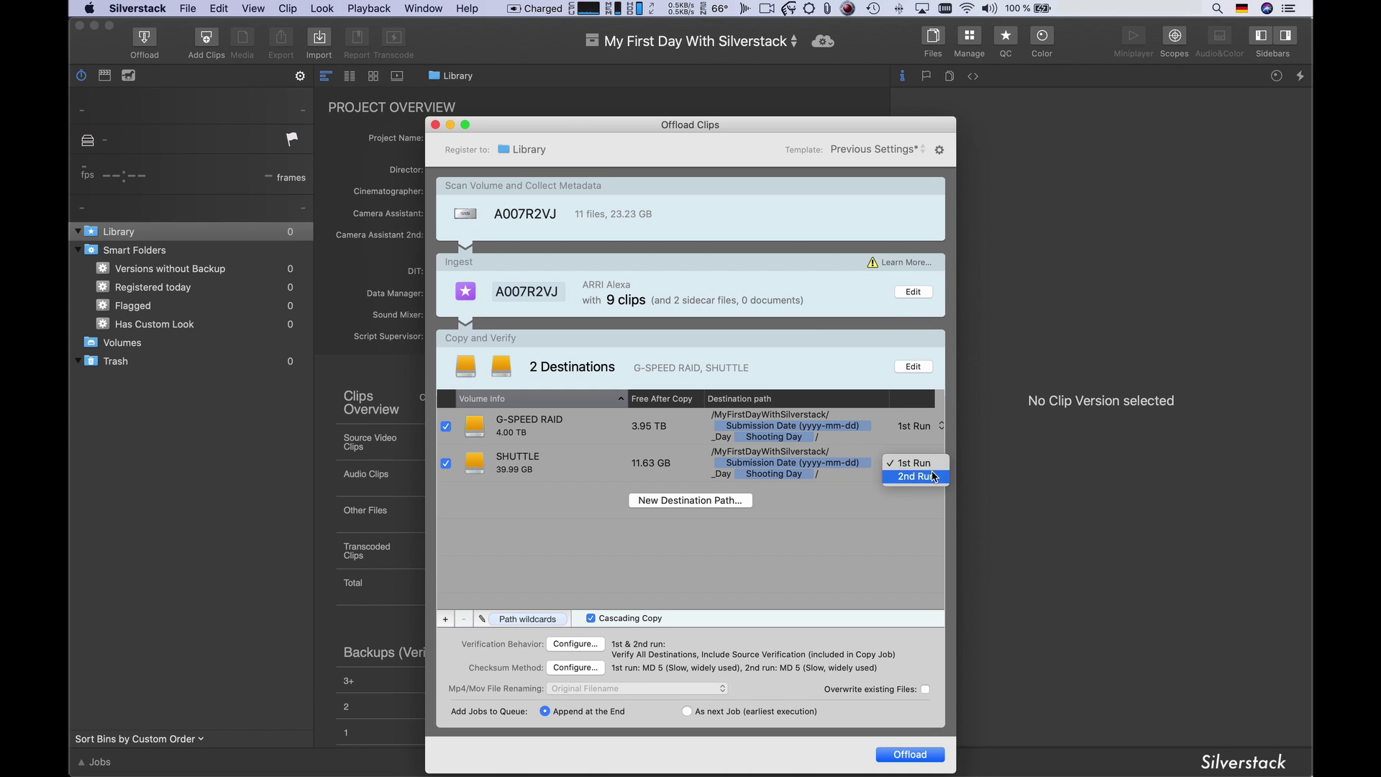
{"action": "left_click", "coordinate": [931, 478]}
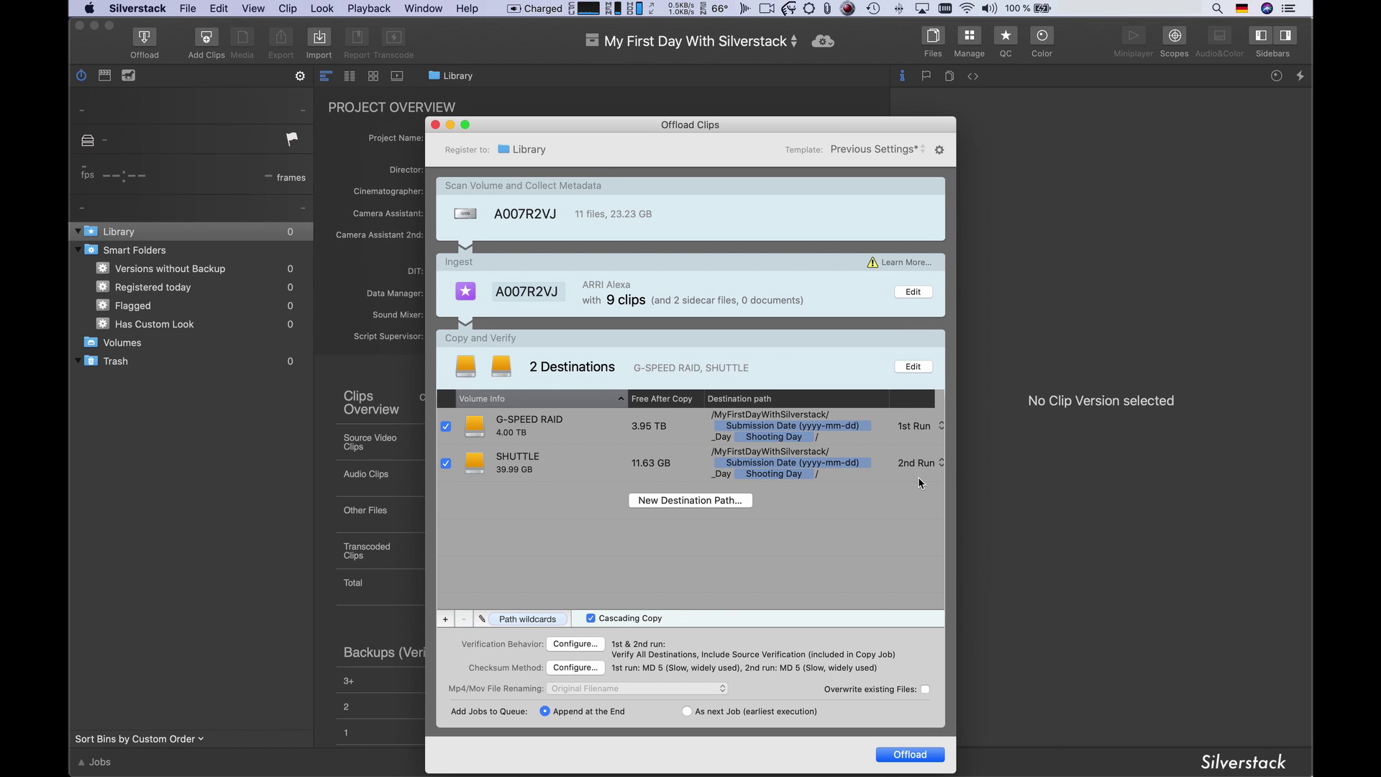
- Set the 1st Run checksum to XXHash64 BE (Fast)
{"action": "left_click", "coordinate": [576, 669]}
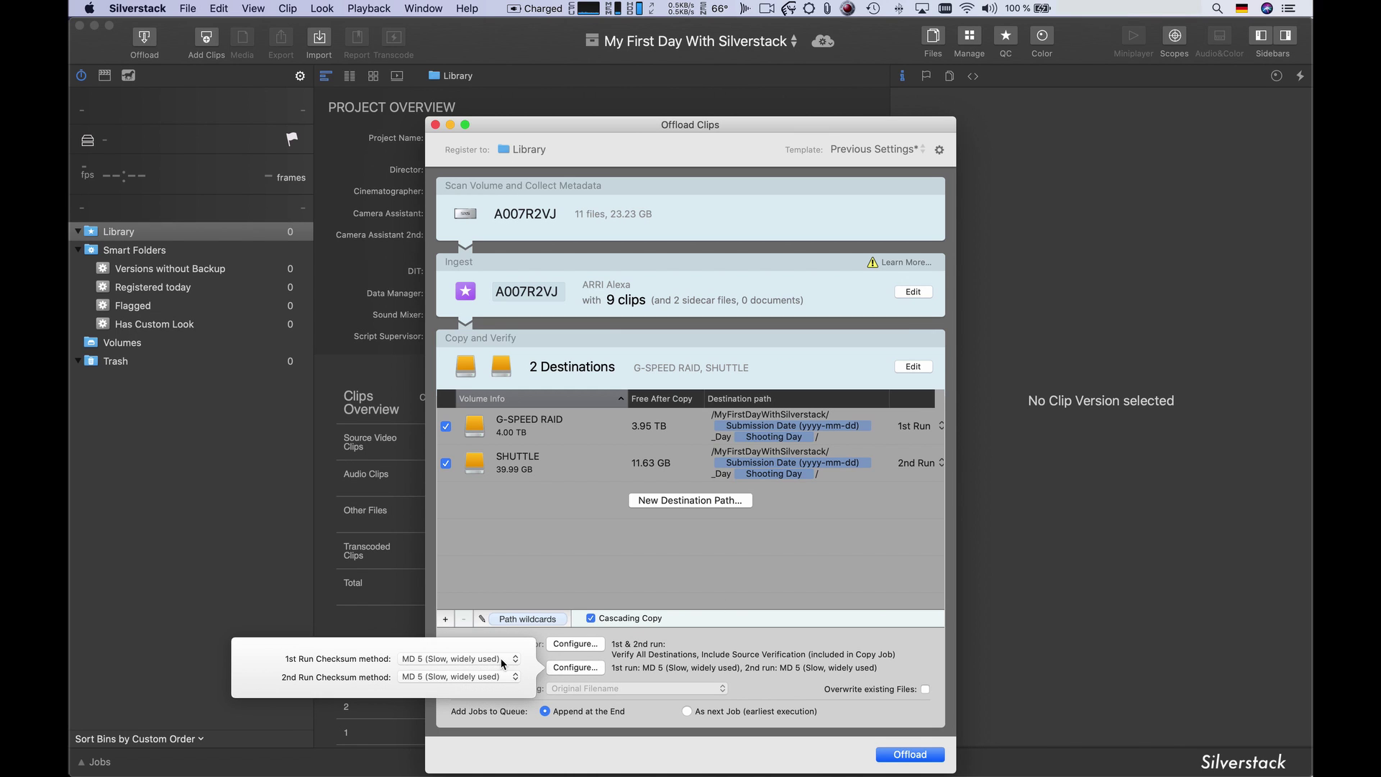
{"action": "left_click", "coordinate": [507, 658]}
{"action": "left_click", "coordinate": [495, 650]}
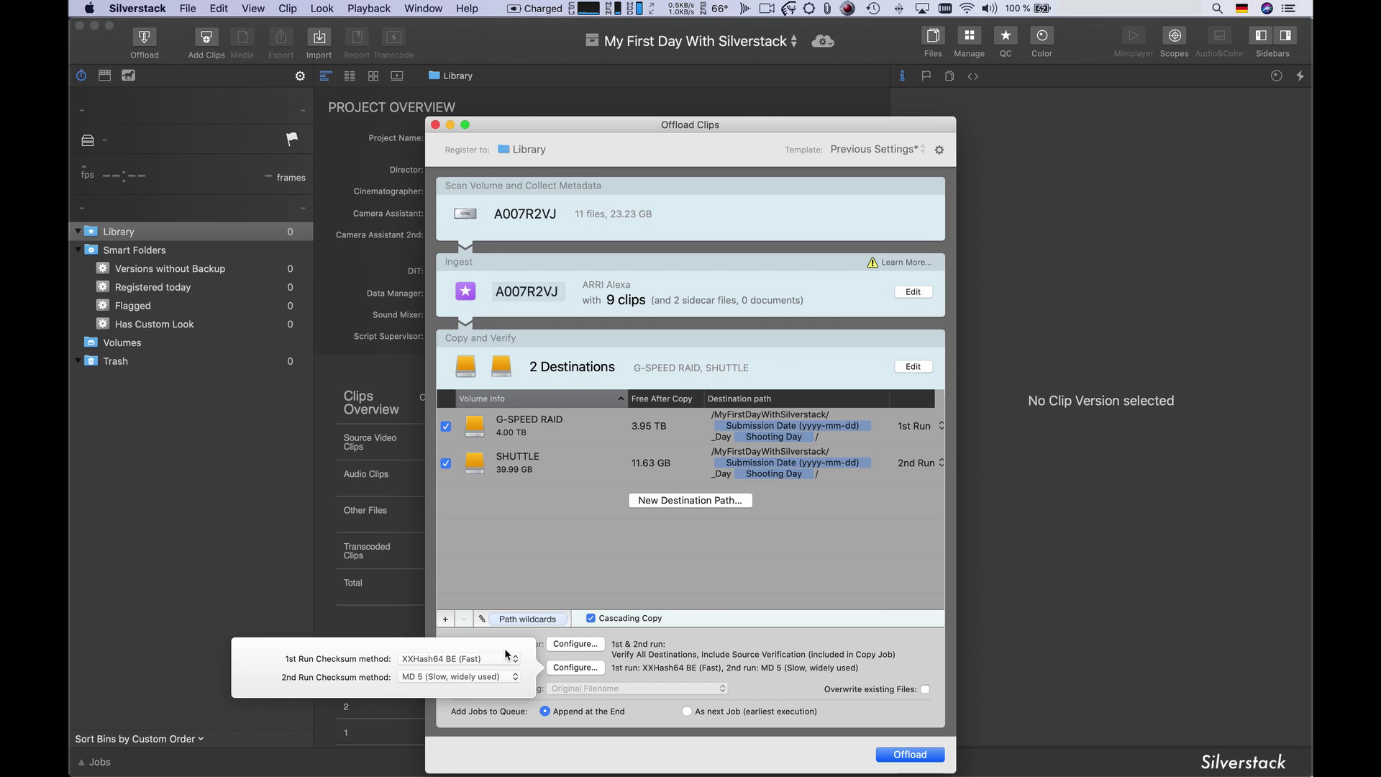
{"action": "left_click", "coordinate": [587, 676]}
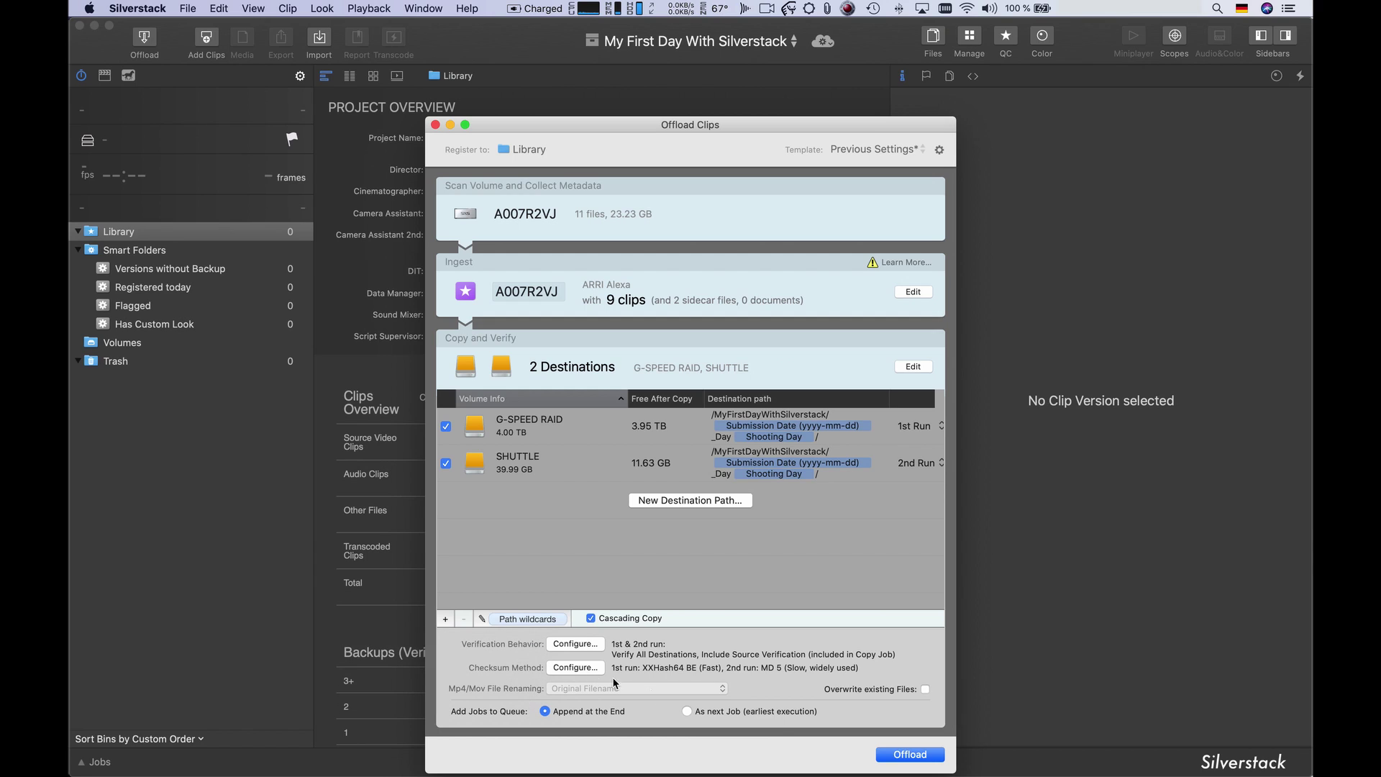
- Offload the A007R2VJ card to both drives, view its bin, and show the Jobs queue
{"action": "left_click", "coordinate": [894, 755]}
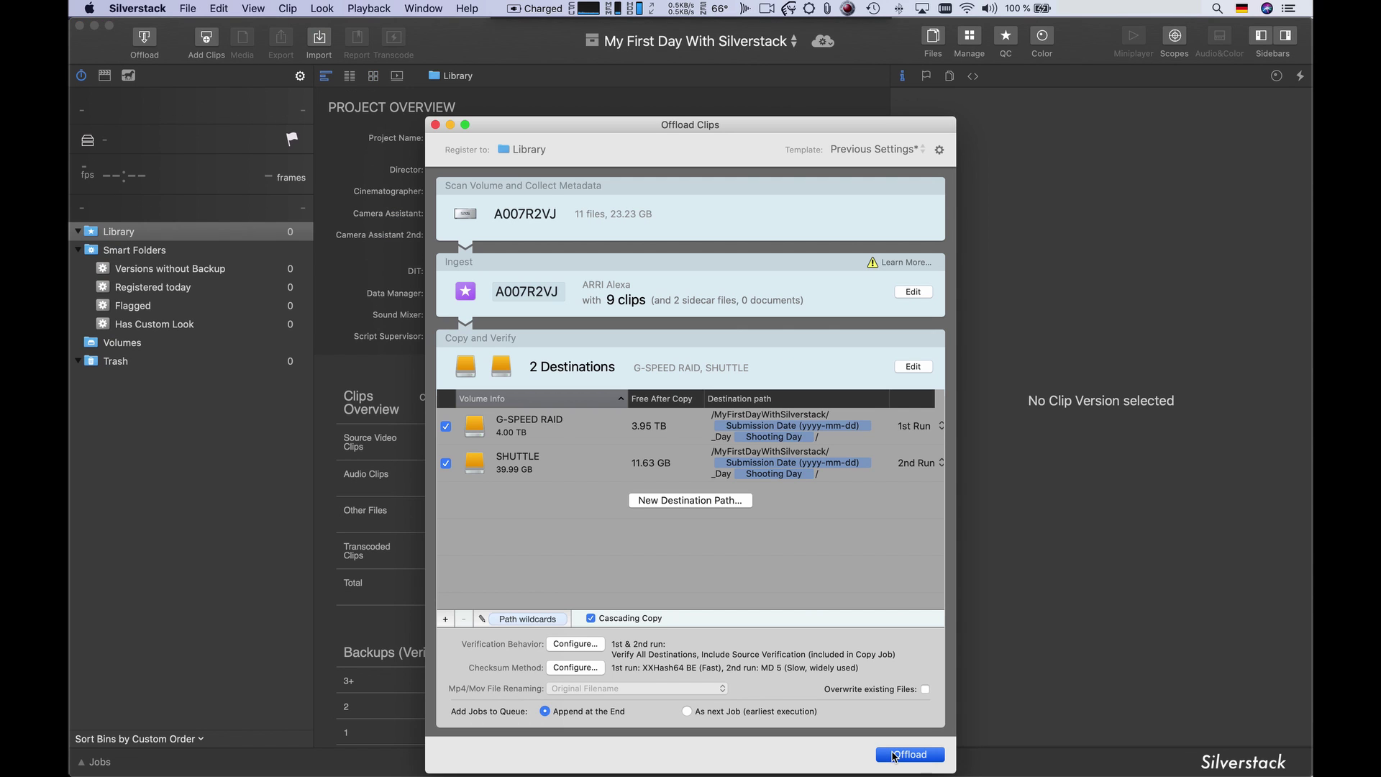
{"action": "left_click", "coordinate": [910, 749]}
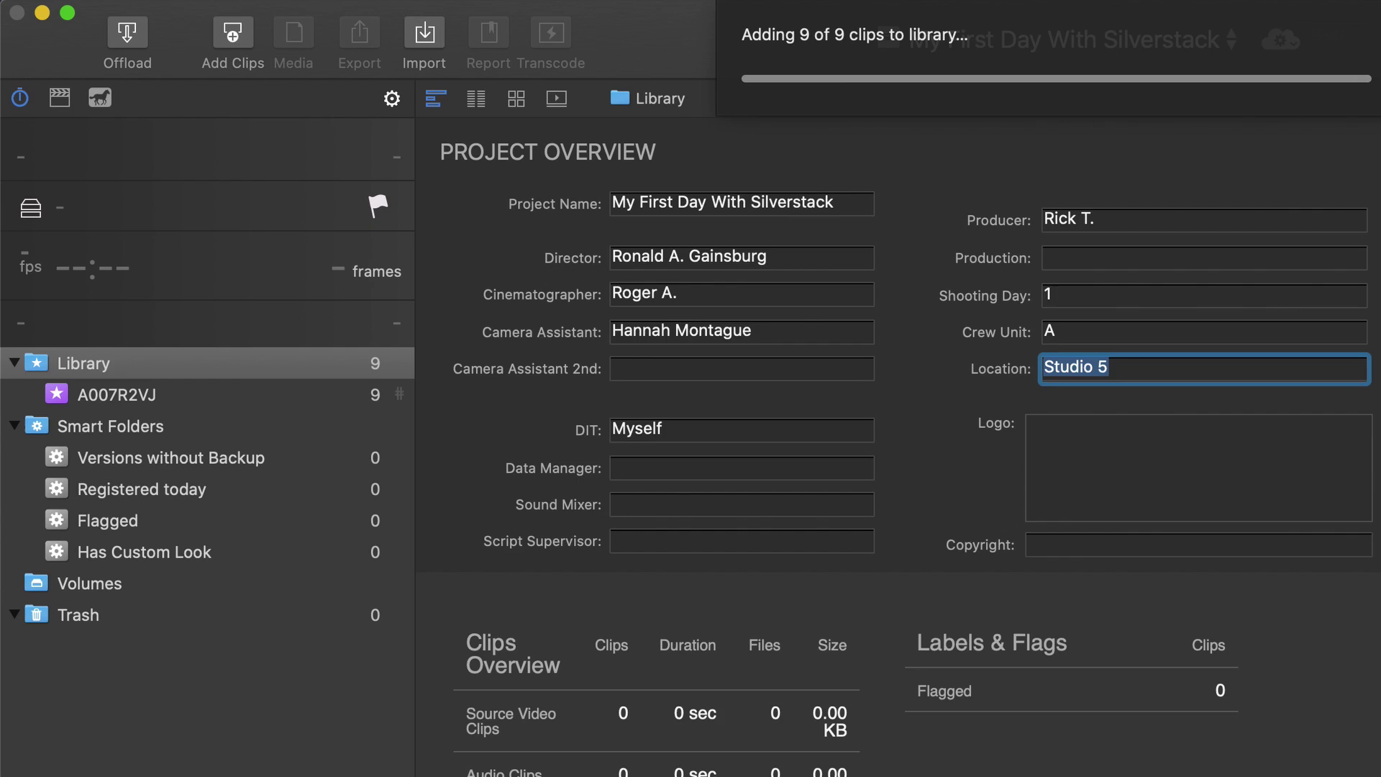
{"action": "left_click", "coordinate": [116, 394]}
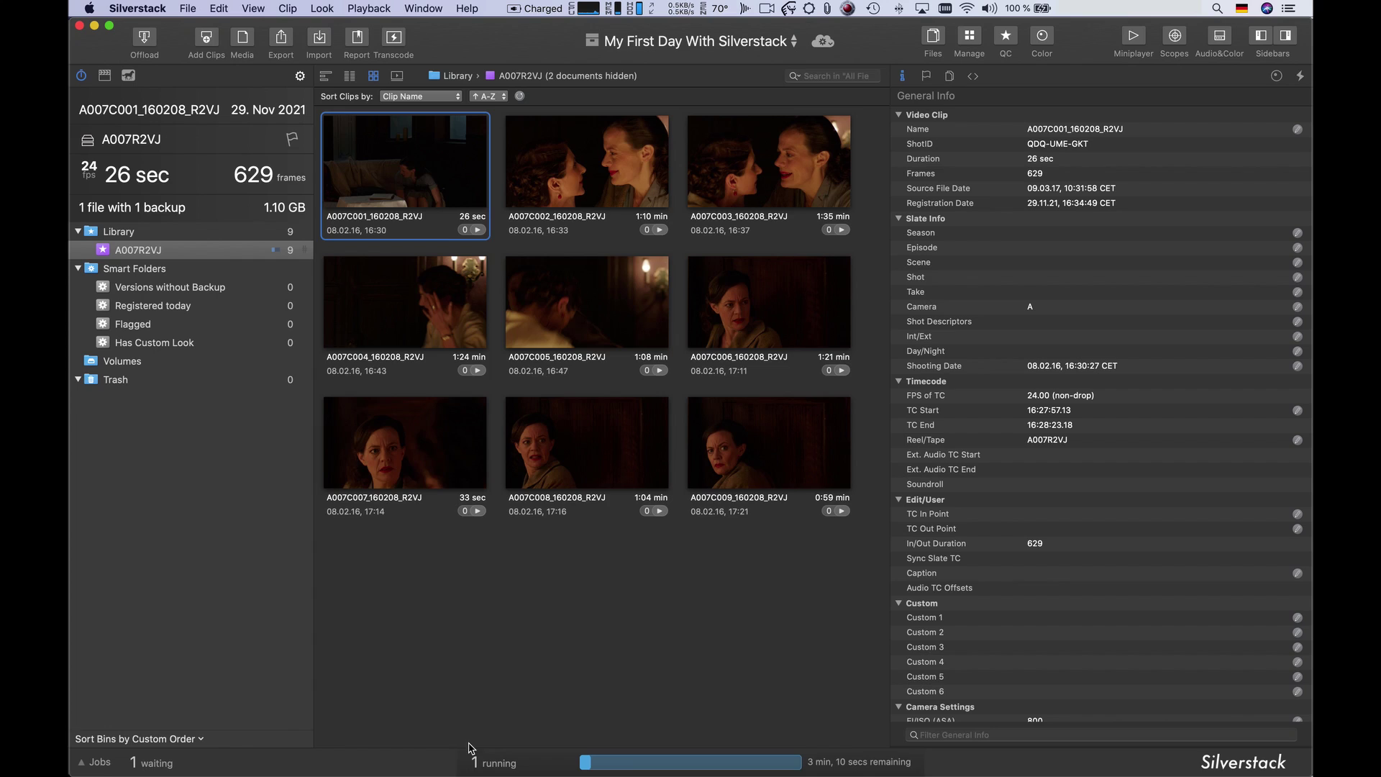
{"action": "left_click", "coordinate": [103, 759]}
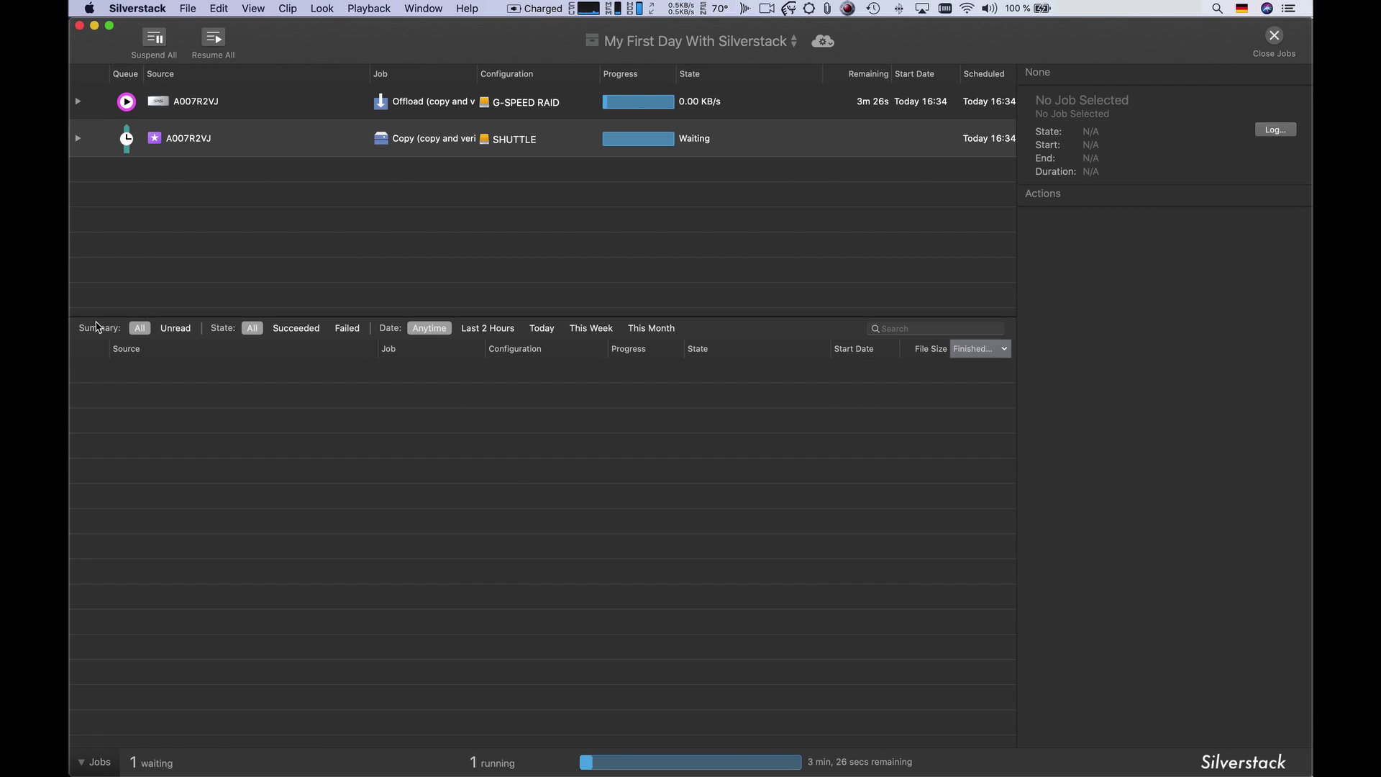
- Expand the offload job to inspect the copy task for A007C008_160208_R2VJ.mov
{"action": "left_click", "coordinate": [79, 102]}
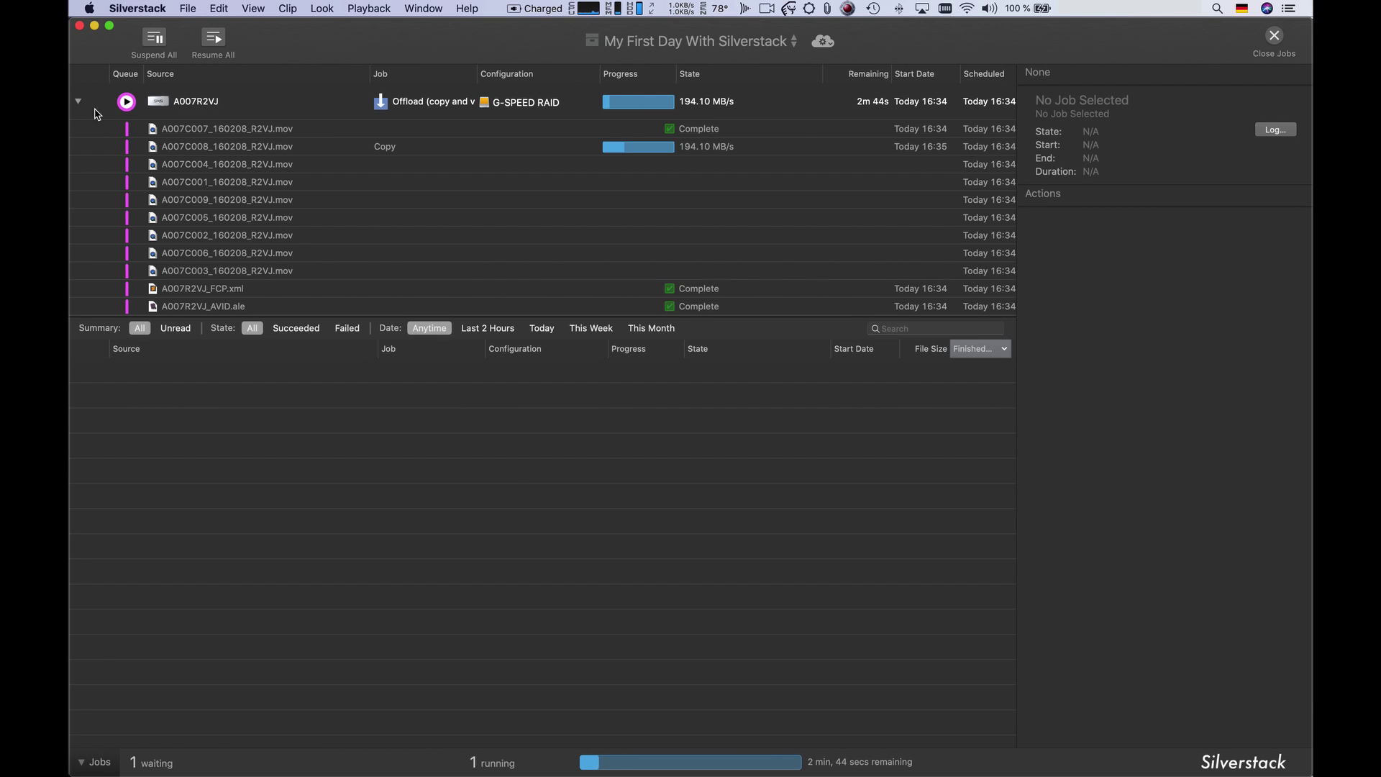
{"action": "left_click", "coordinate": [183, 150]}
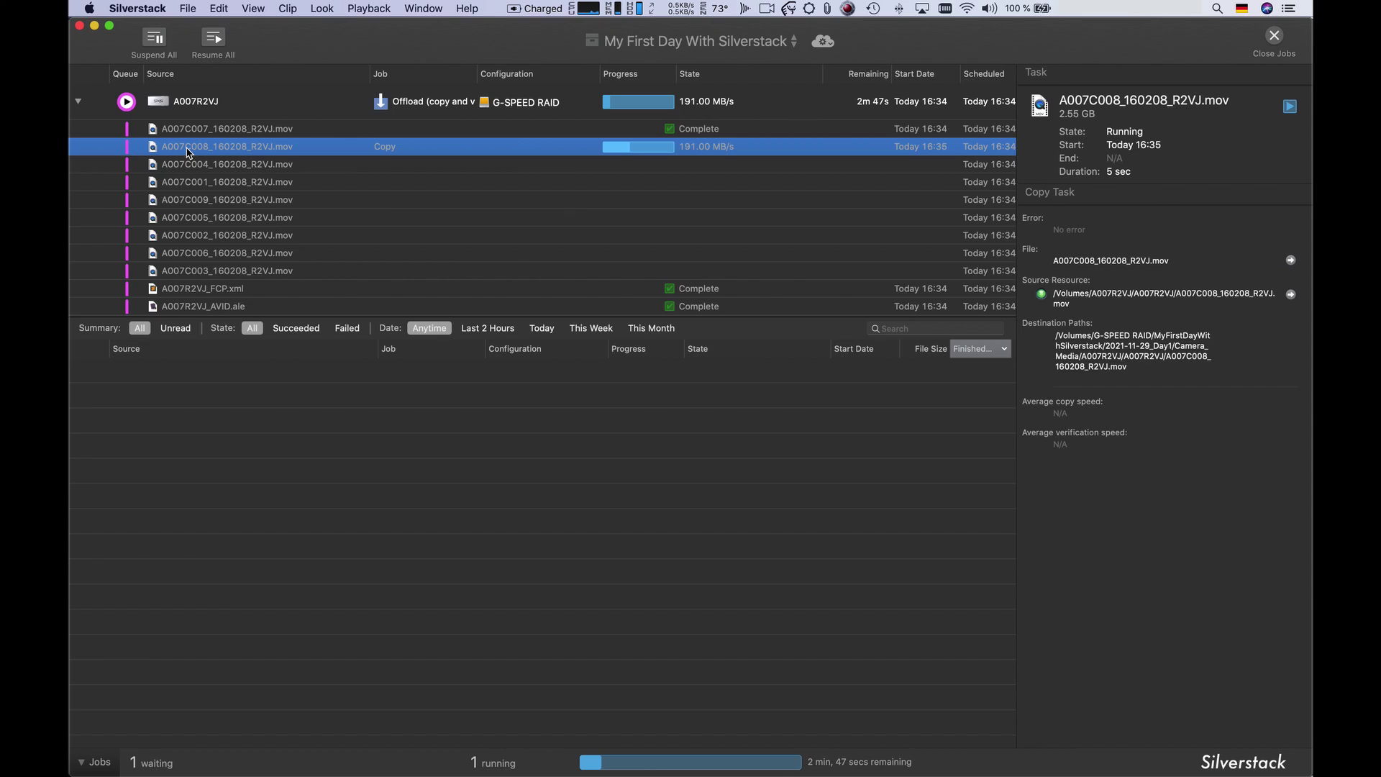
{"action": "left_click", "coordinate": [101, 762]}
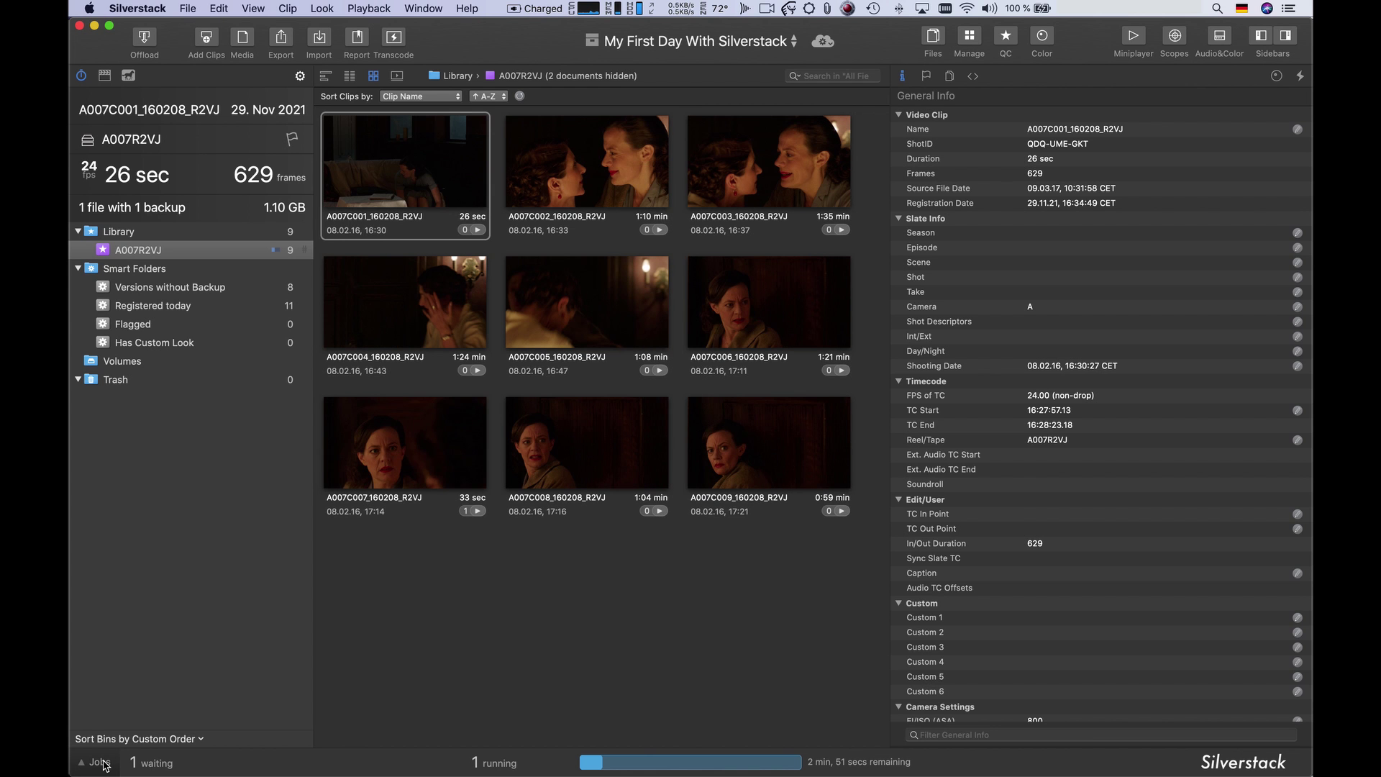
- Review each clip's Files & Hashes, ending on A007C007's verified backups
{"action": "left_click", "coordinate": [952, 76]}
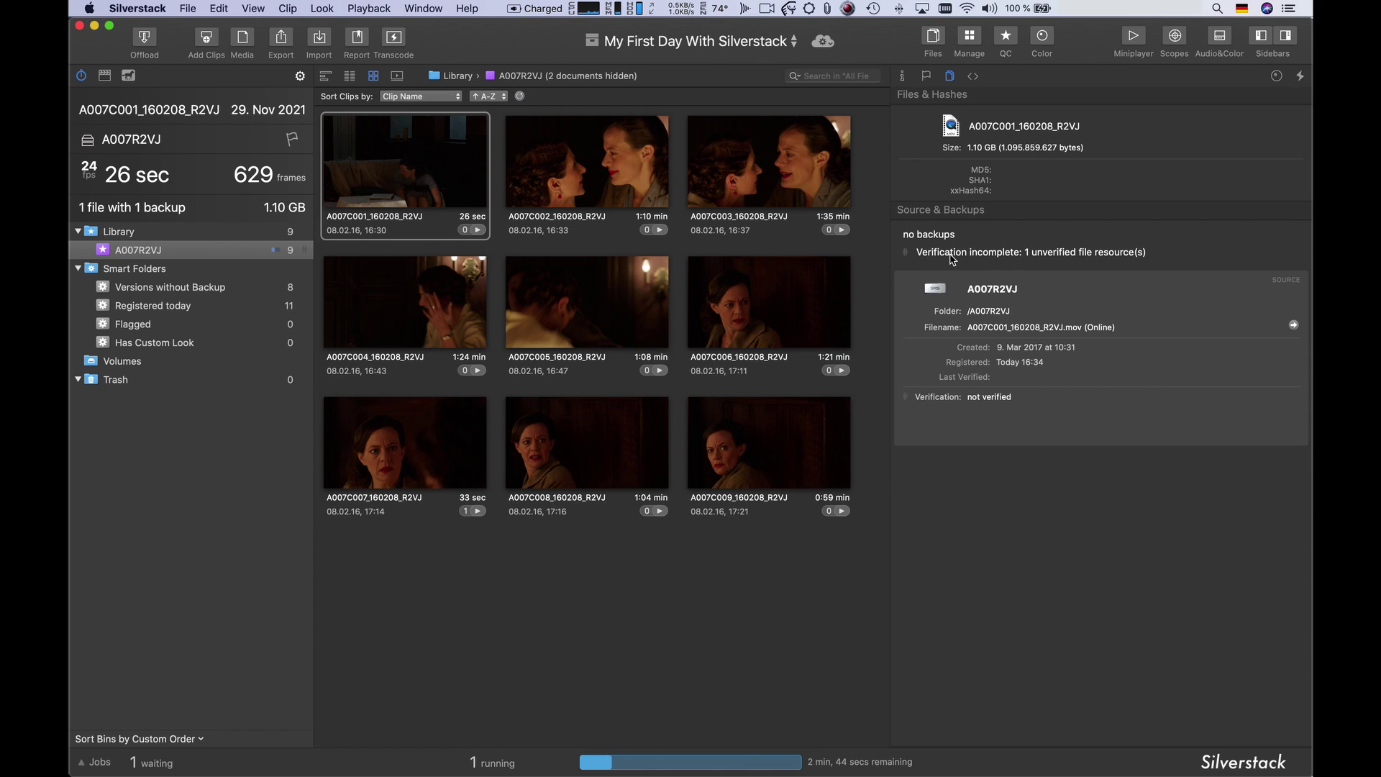
{"action": "left_click", "coordinate": [638, 189]}
{"action": "left_click", "coordinate": [772, 192]}
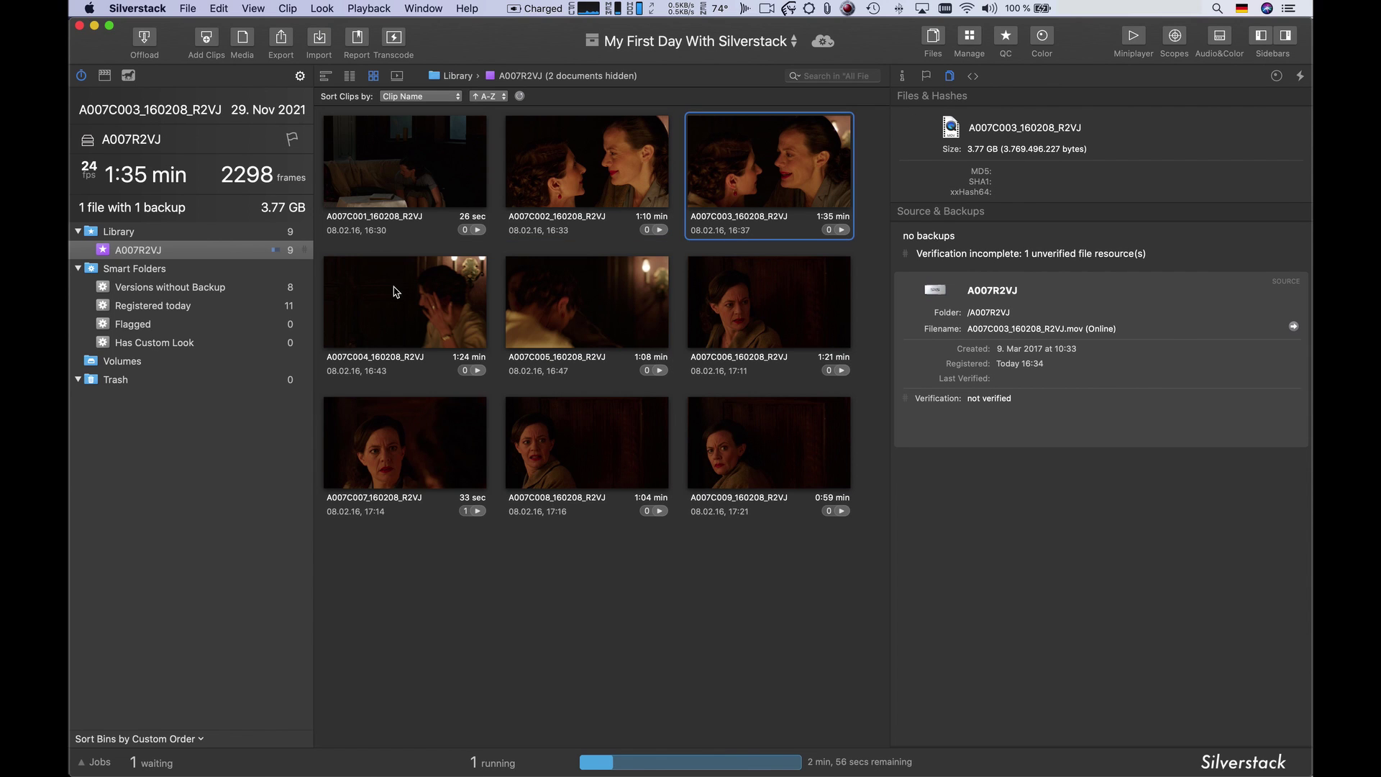
{"action": "left_click", "coordinate": [397, 290]}
{"action": "left_click", "coordinate": [636, 323]}
{"action": "left_click", "coordinate": [718, 324]}
{"action": "left_click", "coordinate": [400, 487]}
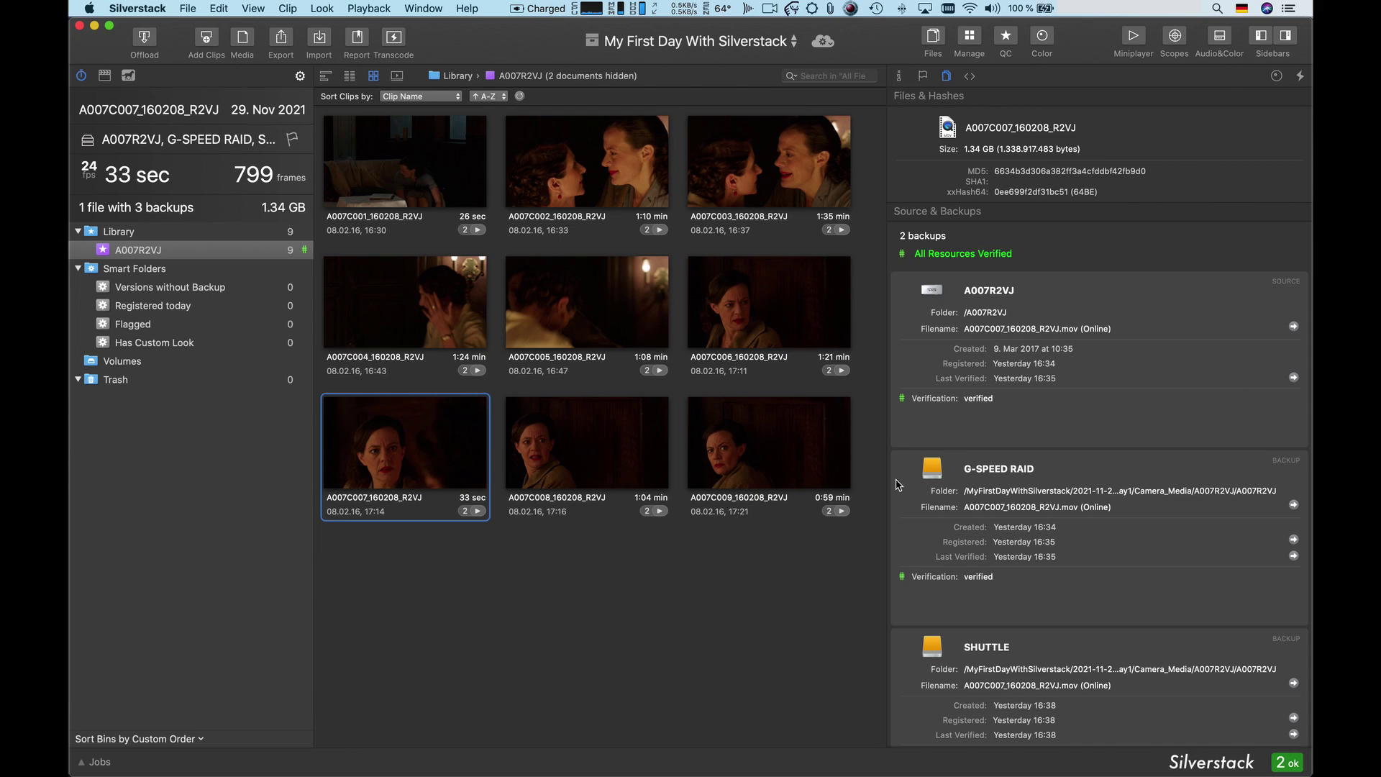
{"action": "left_click", "coordinate": [472, 10]}
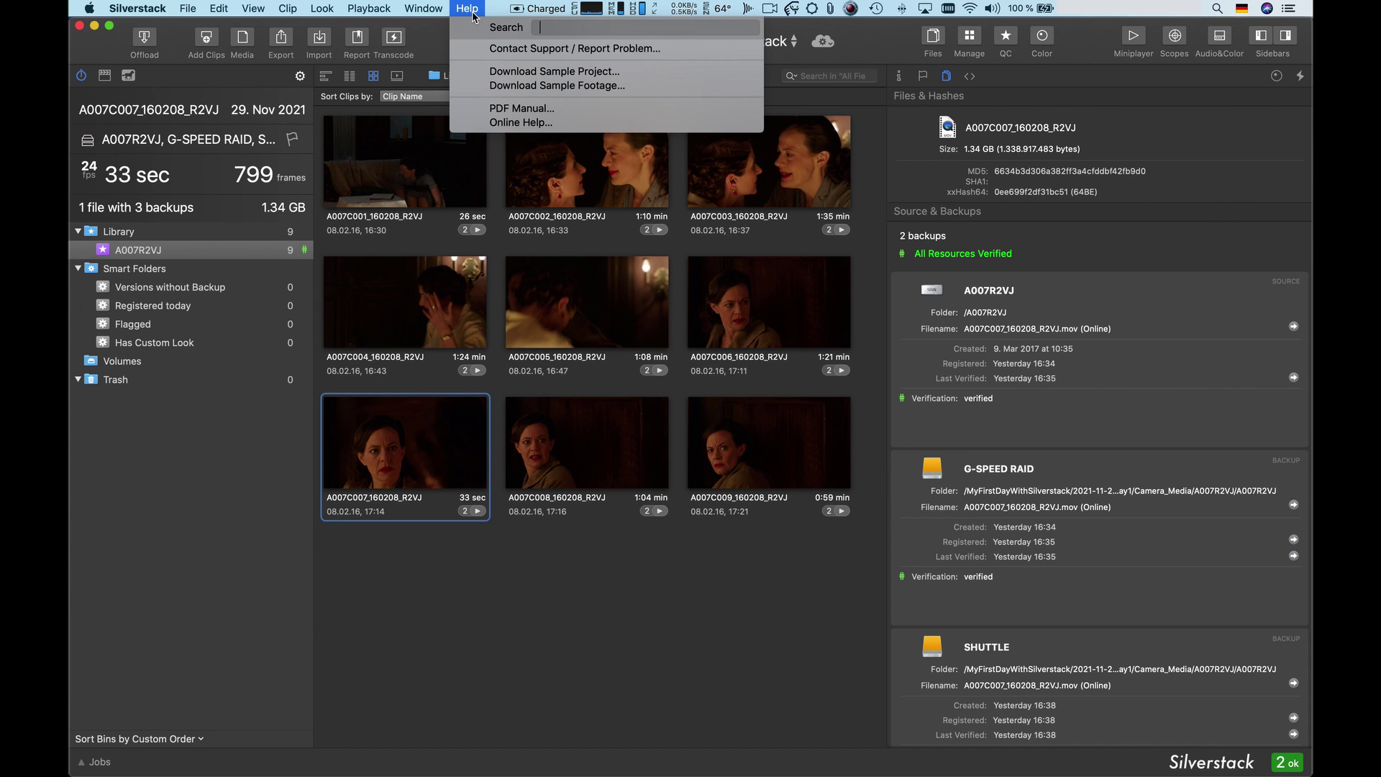
- Open the Kofel sample project and create a new folder named Day1
{"action": "left_click", "coordinate": [547, 72]}
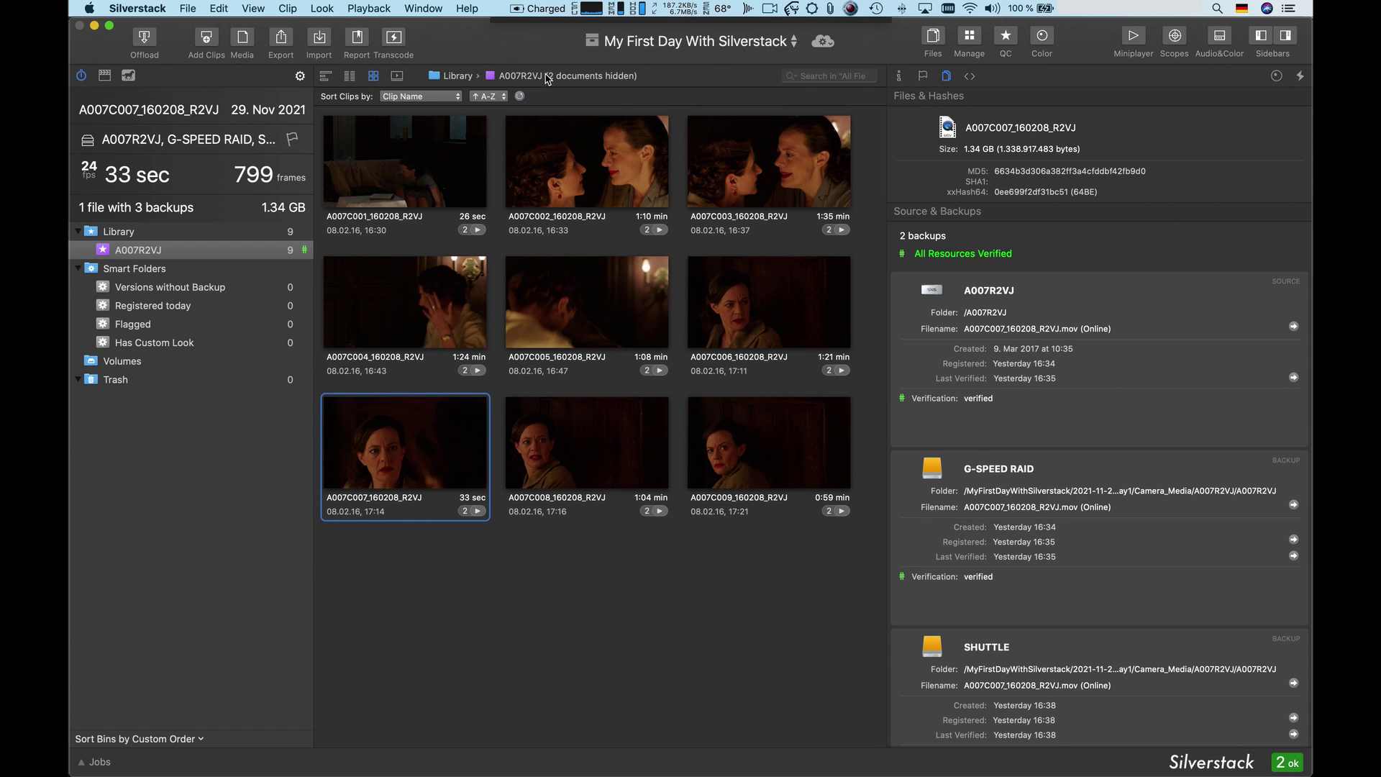
{"action": "right_click", "coordinate": [185, 271]}
{"action": "left_click", "coordinate": [207, 275]}
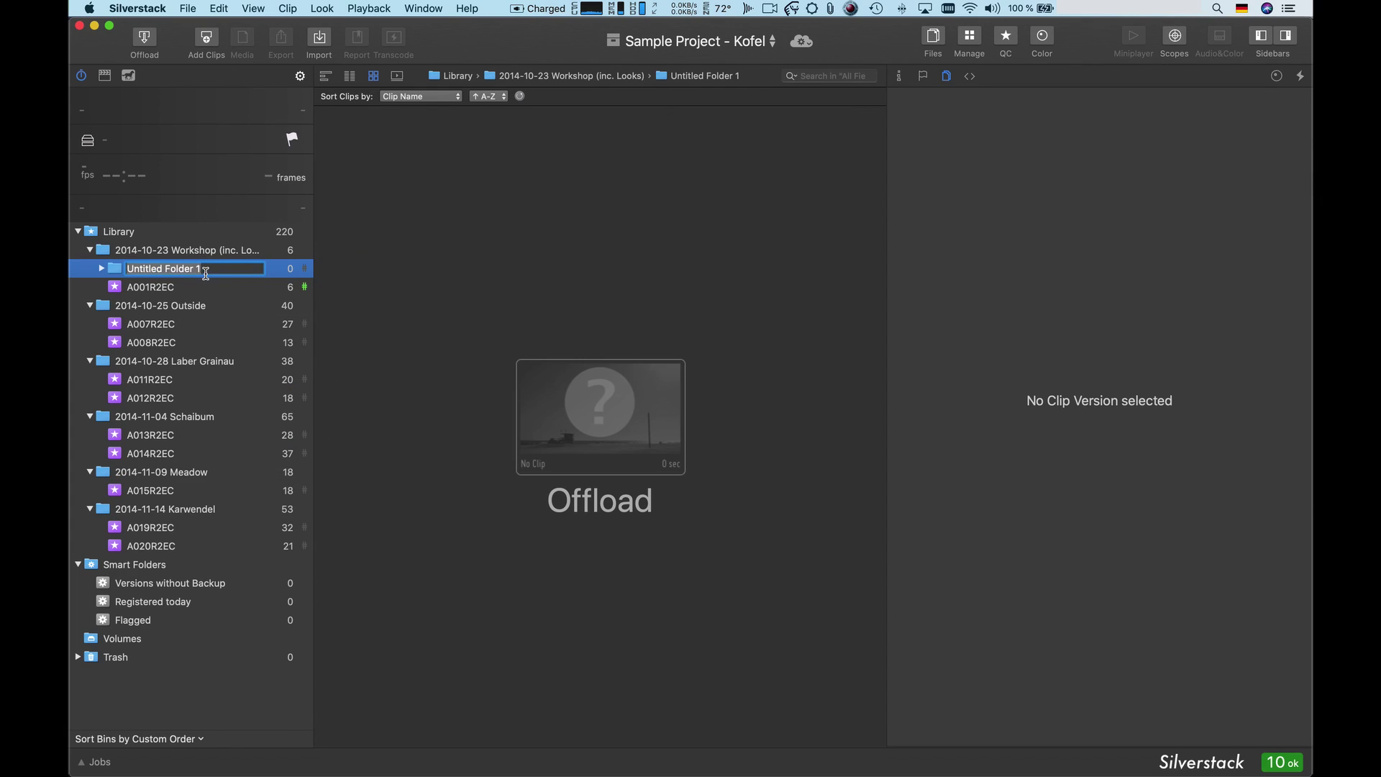
{"action": "type", "text": "Day1"}
{"action": "key", "text": "Return"}
- Move the A001R2EC bin into Day1 and select the 2014-10-25 Outside bin
{"action": "left_click_drag", "start_coordinate": [148, 292], "coordinate": [237, 275]}
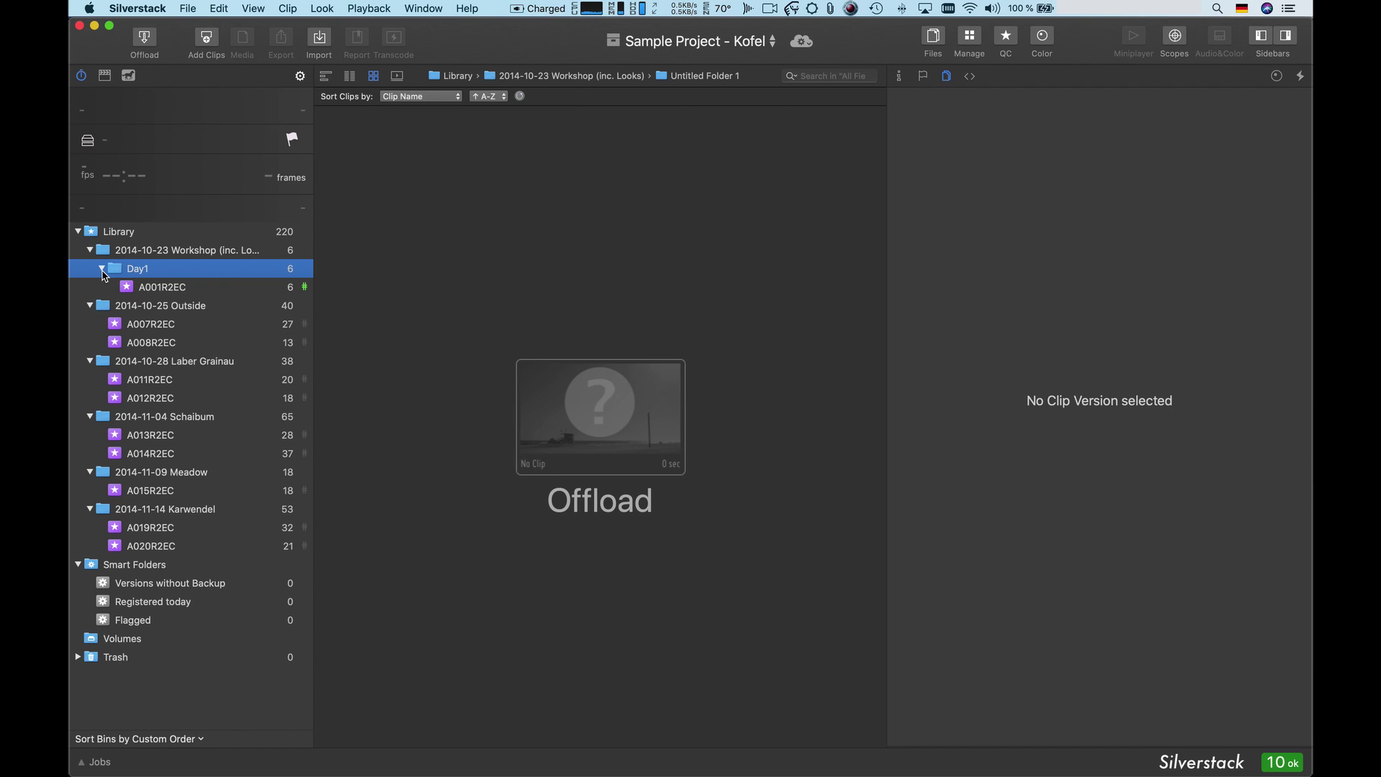
{"action": "left_click", "coordinate": [102, 269]}
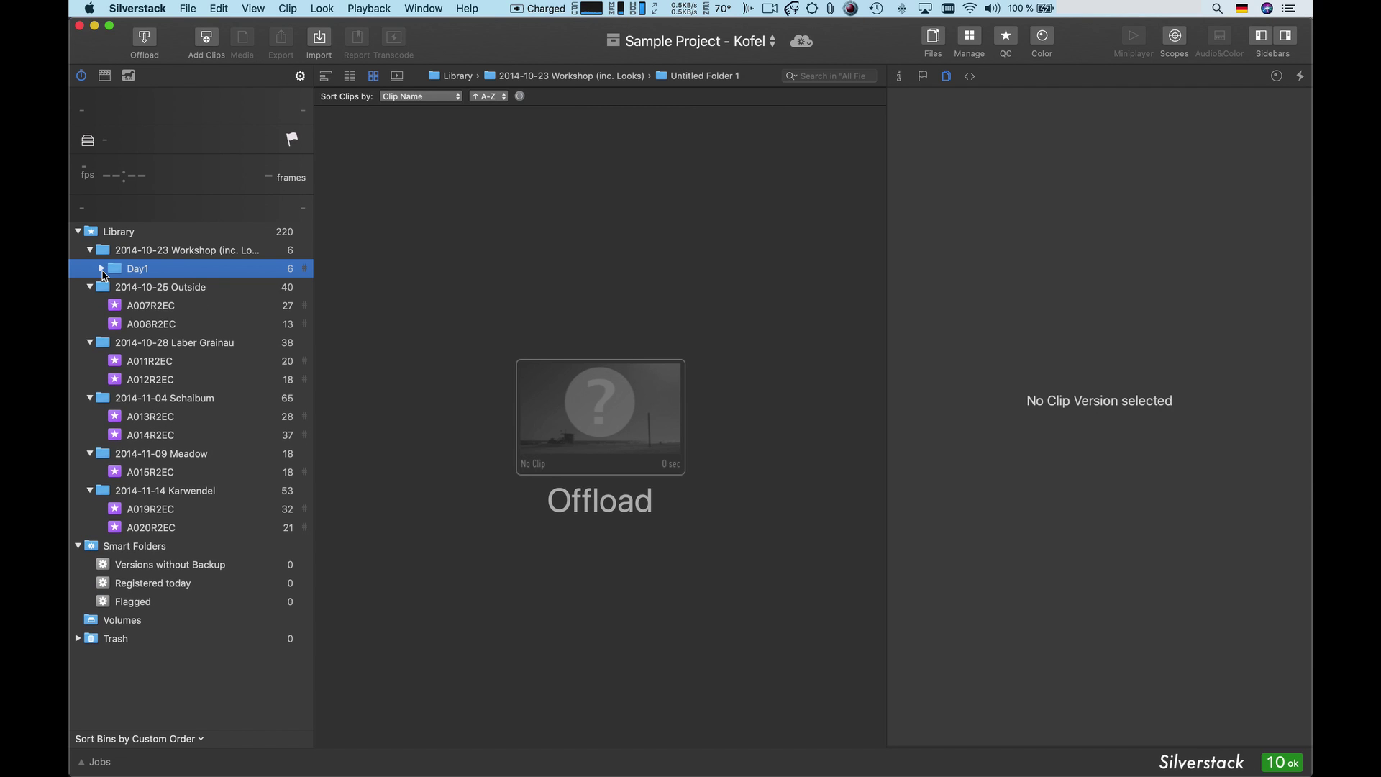
{"action": "left_click", "coordinate": [155, 290]}
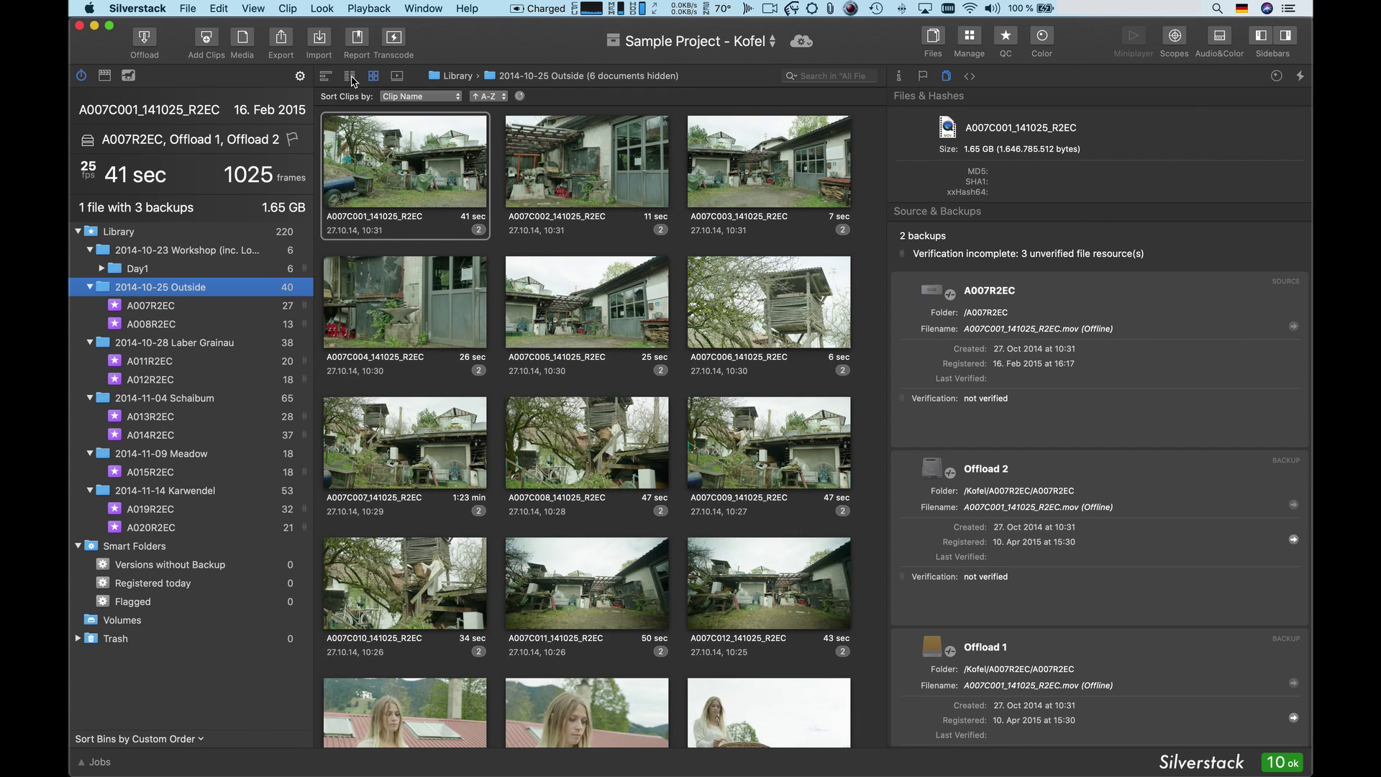
- Show the Outside clips as a metadata list, briefly including documents, then clips only
{"action": "left_click", "coordinate": [350, 76]}
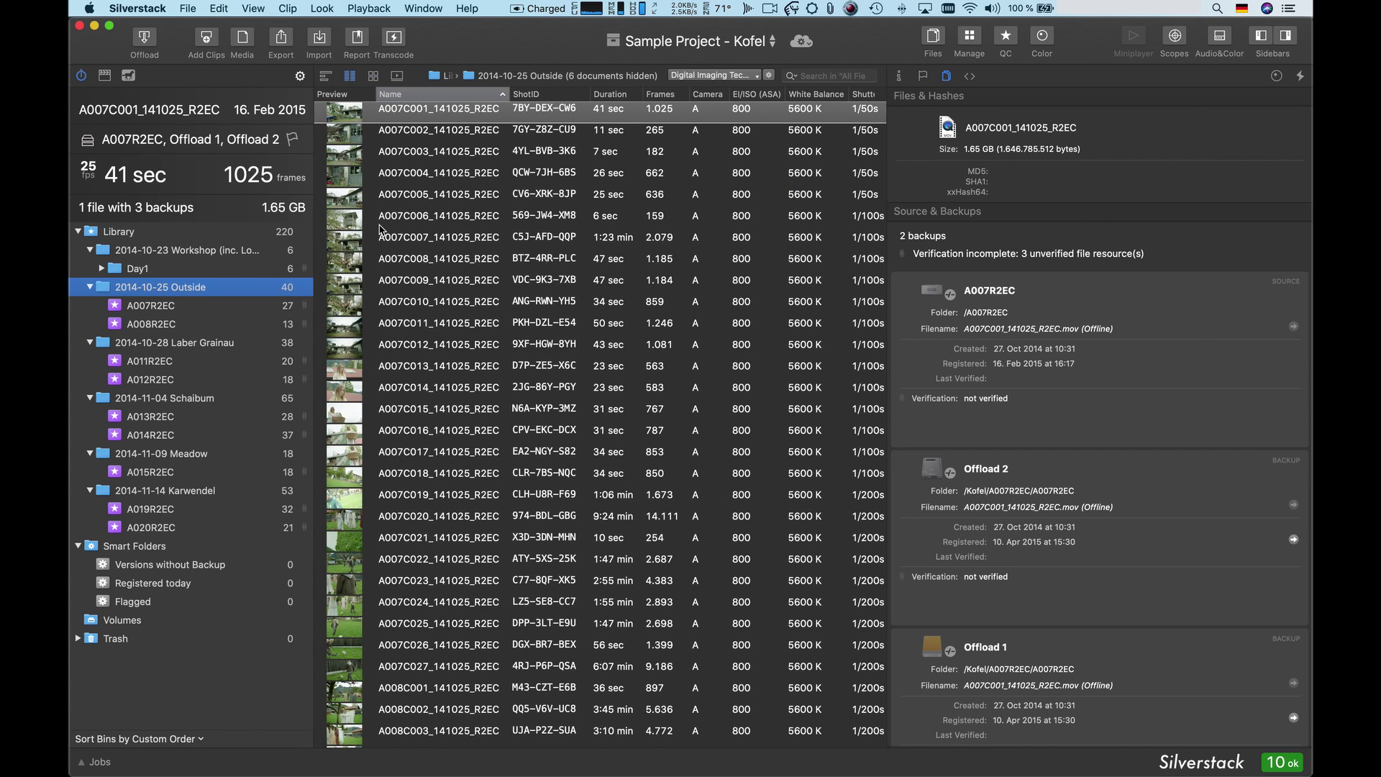
{"action": "scroll", "coordinate": [380, 229], "scroll_direction": "down", "scroll_amount": 3}
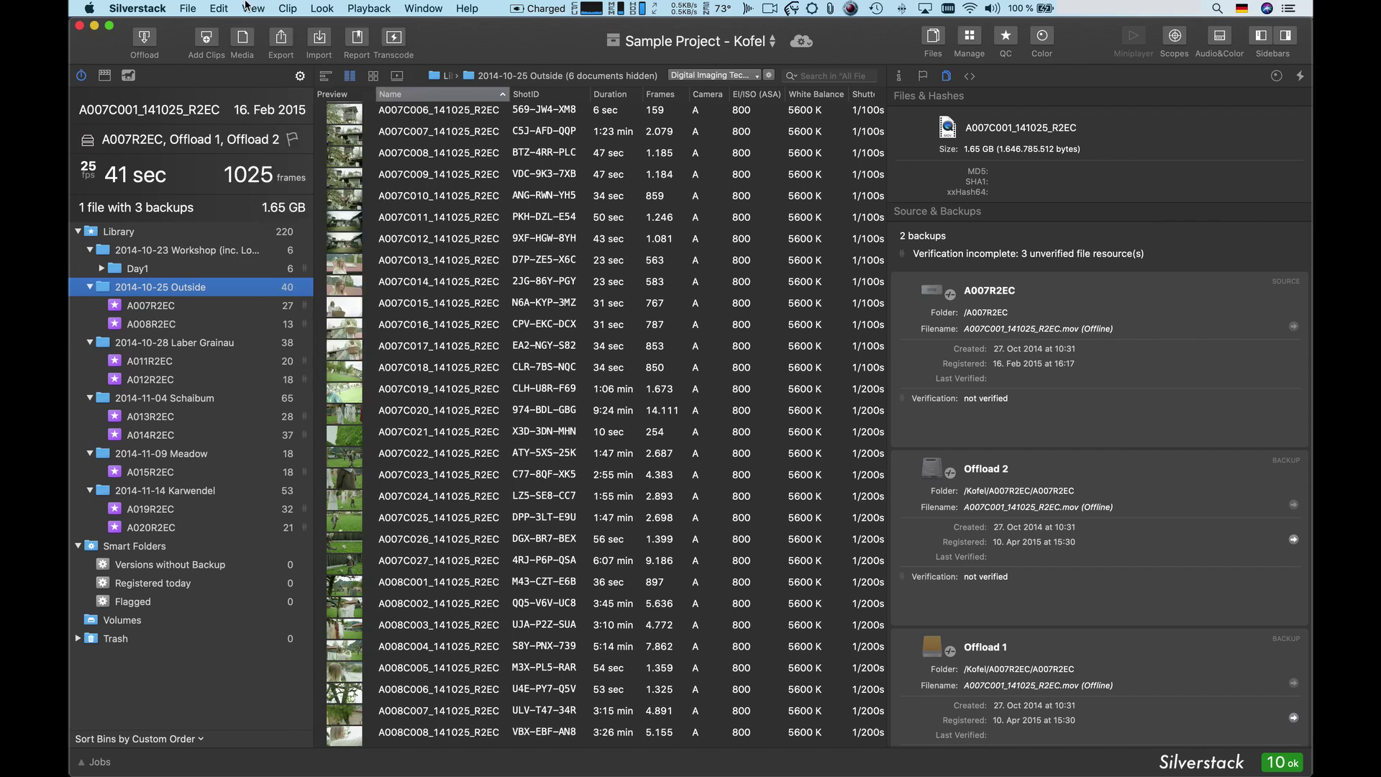
{"action": "left_click", "coordinate": [249, 7]}
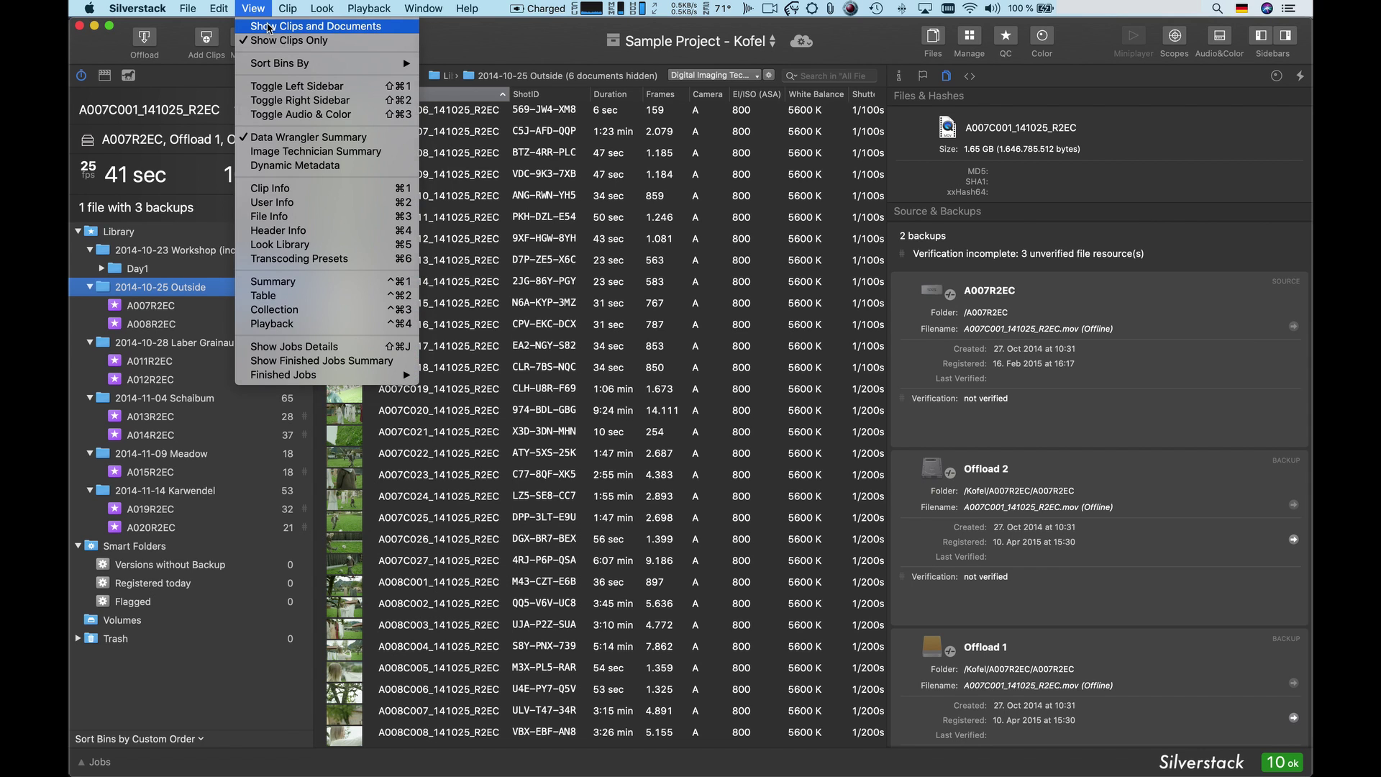
{"action": "left_click", "coordinate": [267, 26]}
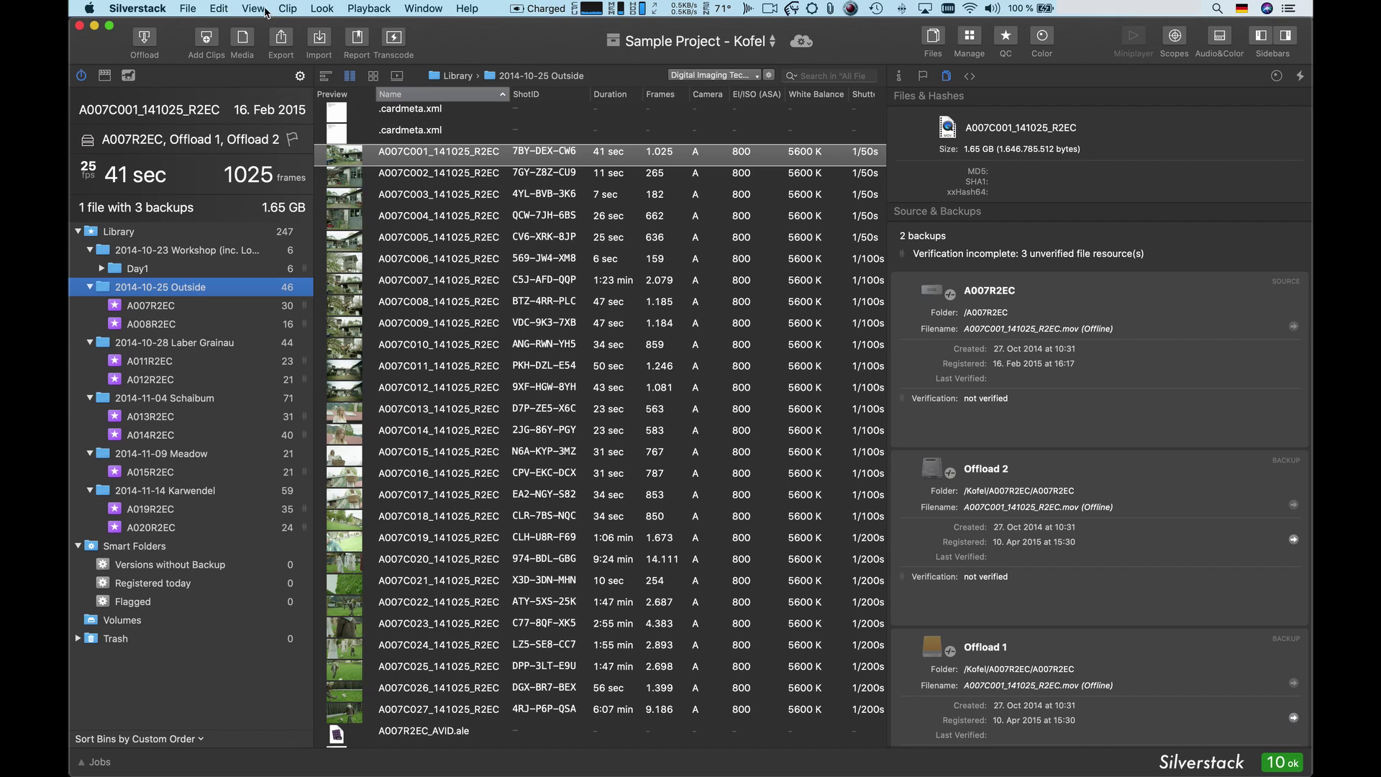
{"action": "left_click", "coordinate": [253, 7]}
{"action": "left_click", "coordinate": [271, 41]}
- Clear all metadata columns and add only the EI/ISO (ASA) column
{"action": "left_click", "coordinate": [756, 76]}
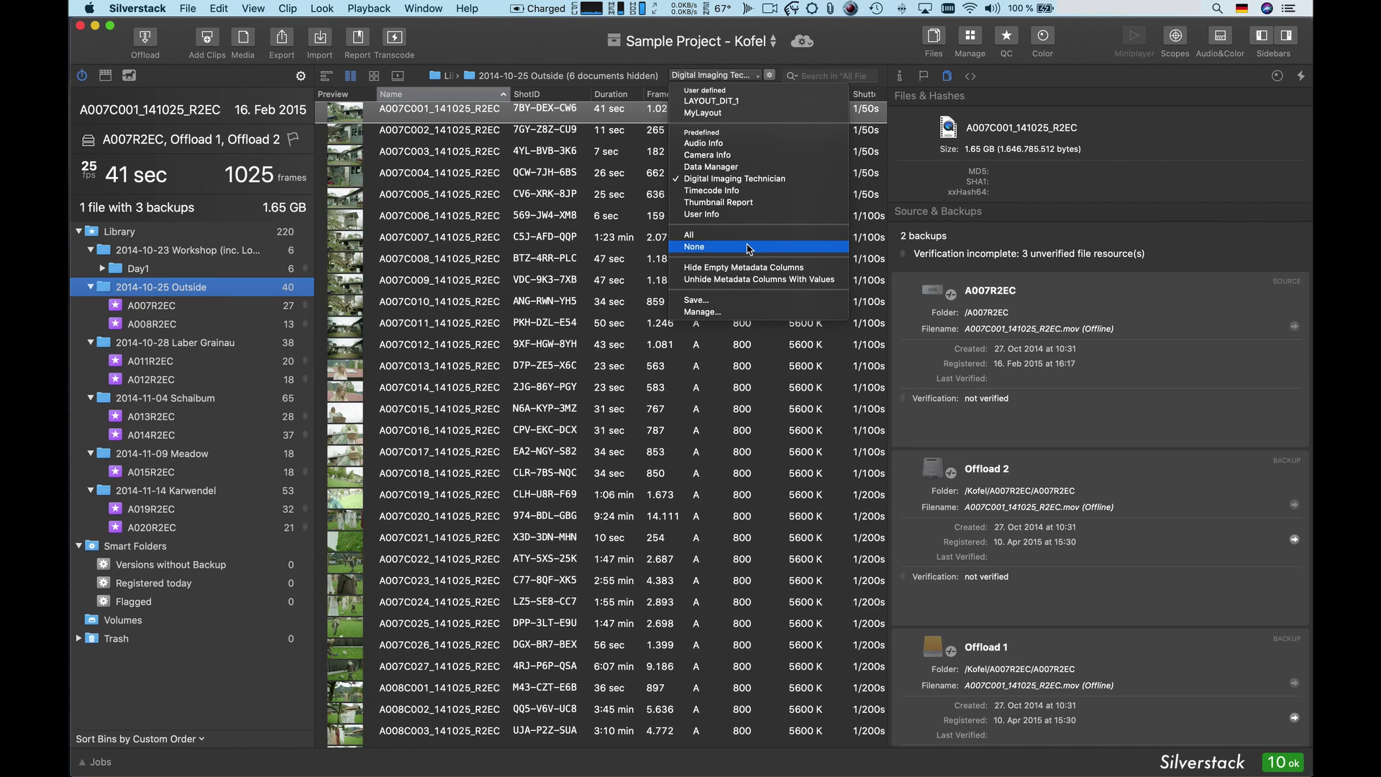
{"action": "left_click", "coordinate": [748, 248]}
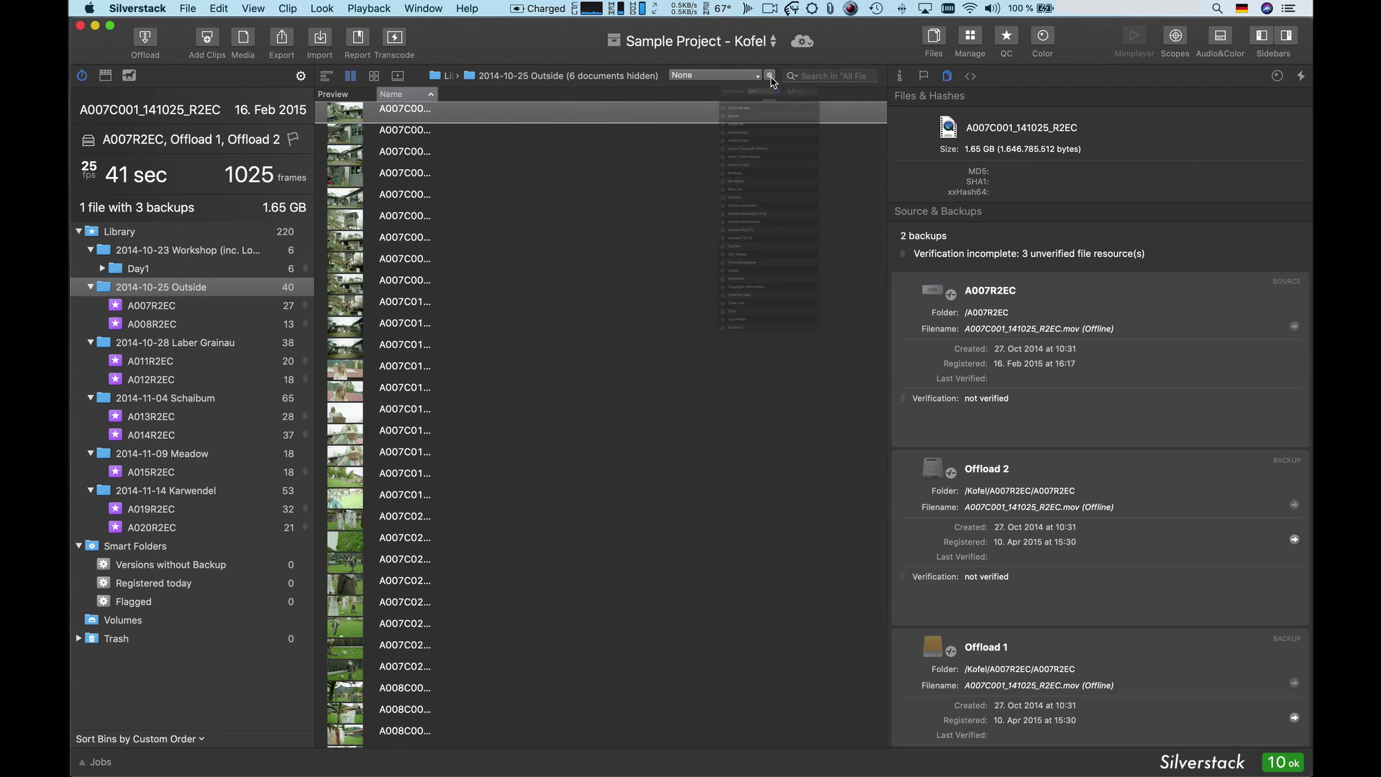
{"action": "left_click", "coordinate": [771, 77]}
{"action": "type", "text": "EI"}
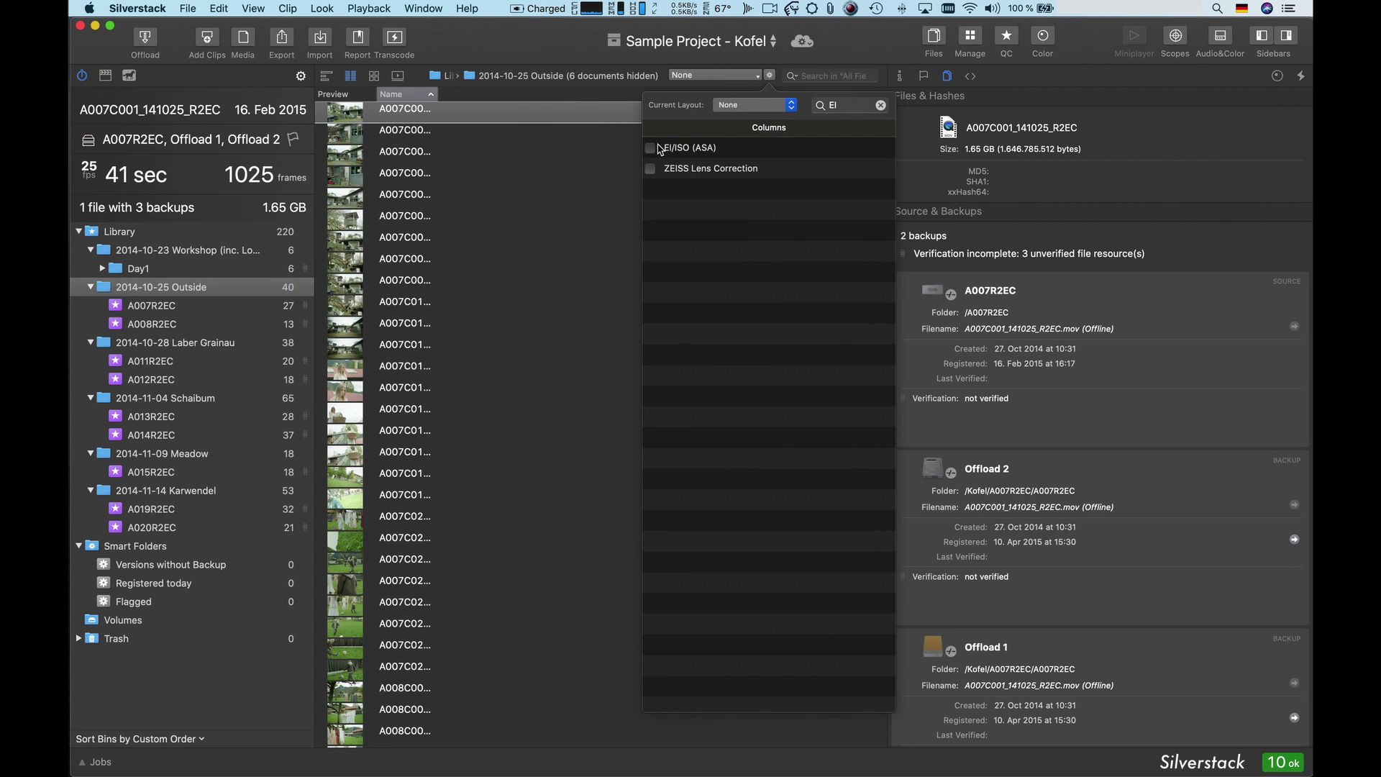
{"action": "left_click", "coordinate": [650, 149]}
- Save the current column layout as 'MyCustomLayout'
{"action": "left_click", "coordinate": [791, 107]}
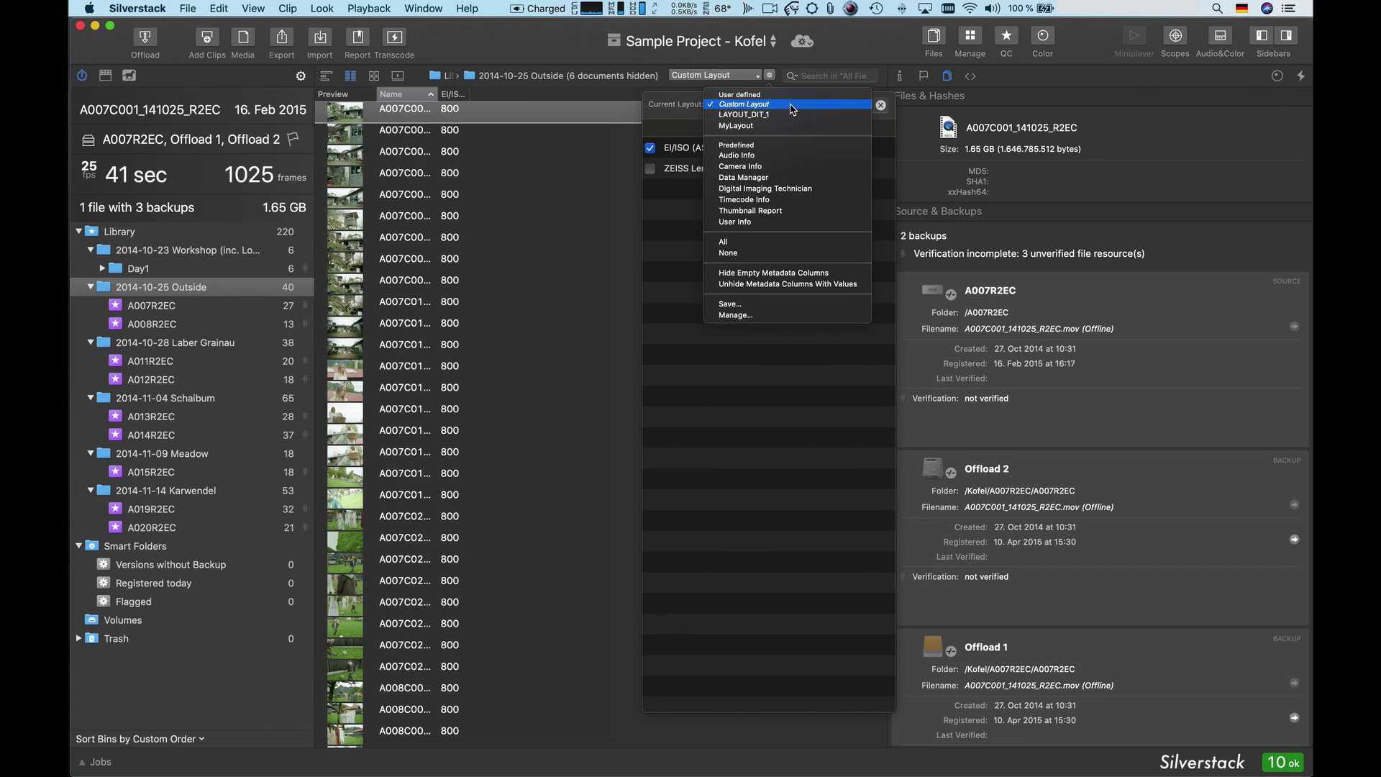
{"action": "left_click", "coordinate": [774, 303]}
{"action": "type", "text": "My"}
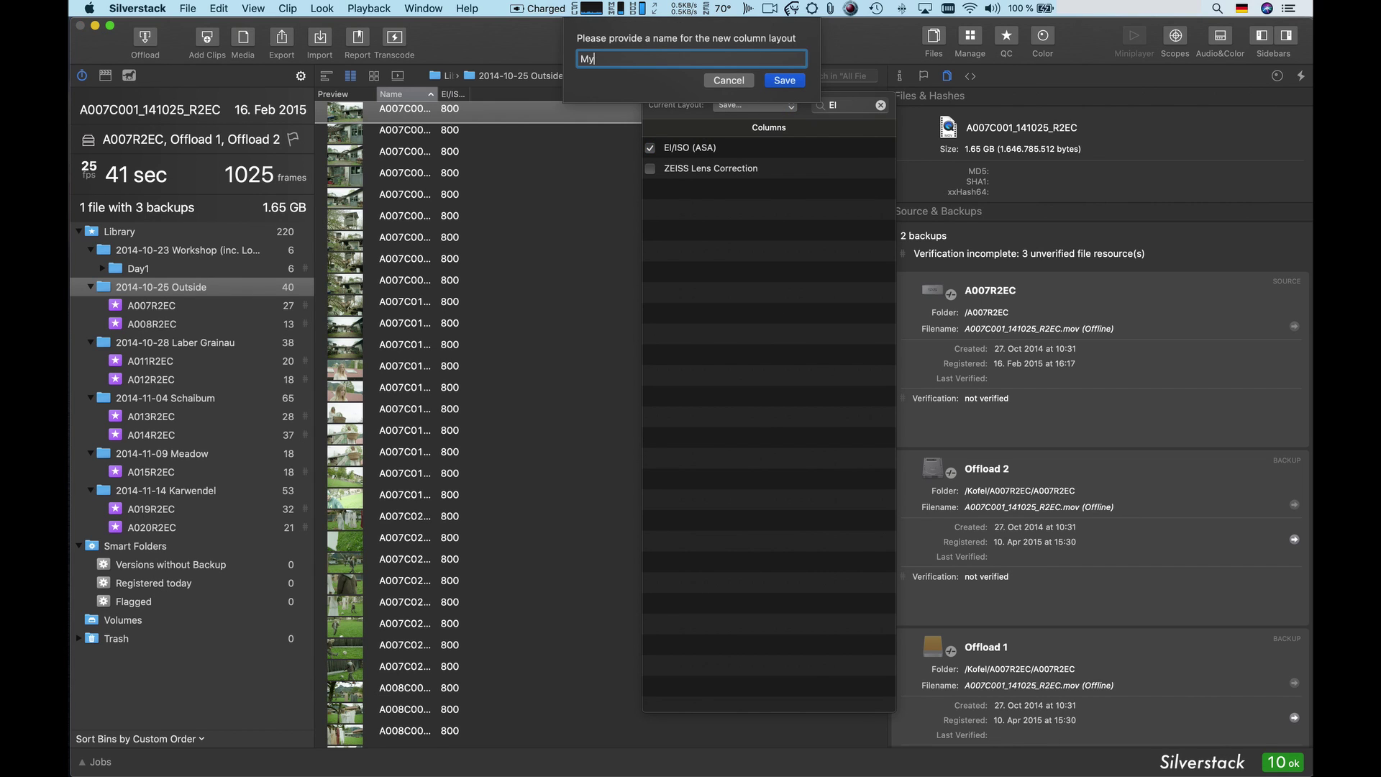
{"action": "type", "text": "CustomLayout"}
{"action": "key", "text": "Return"}
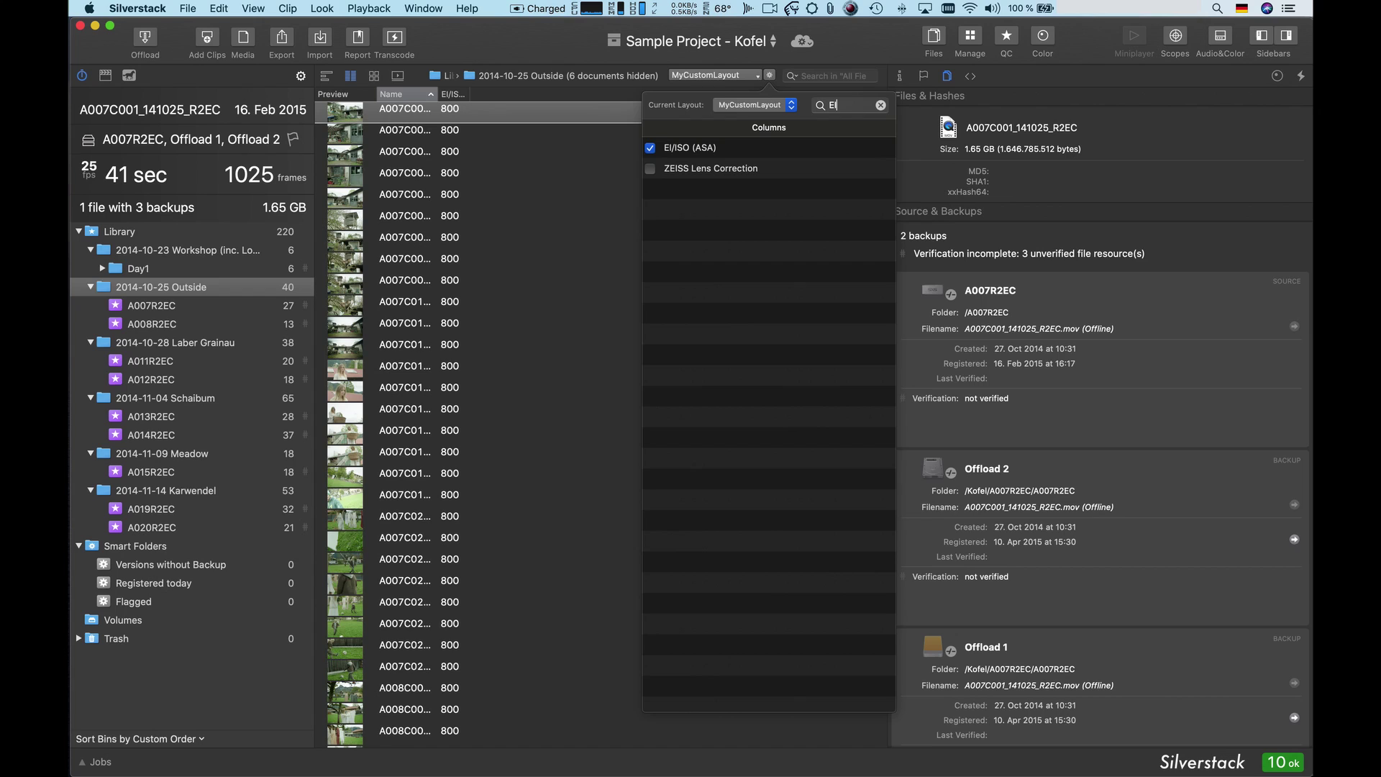
- Widen the EI/ISO column and set clip A007C007's EI/ISO to 1600
{"action": "left_click", "coordinate": [468, 93]}
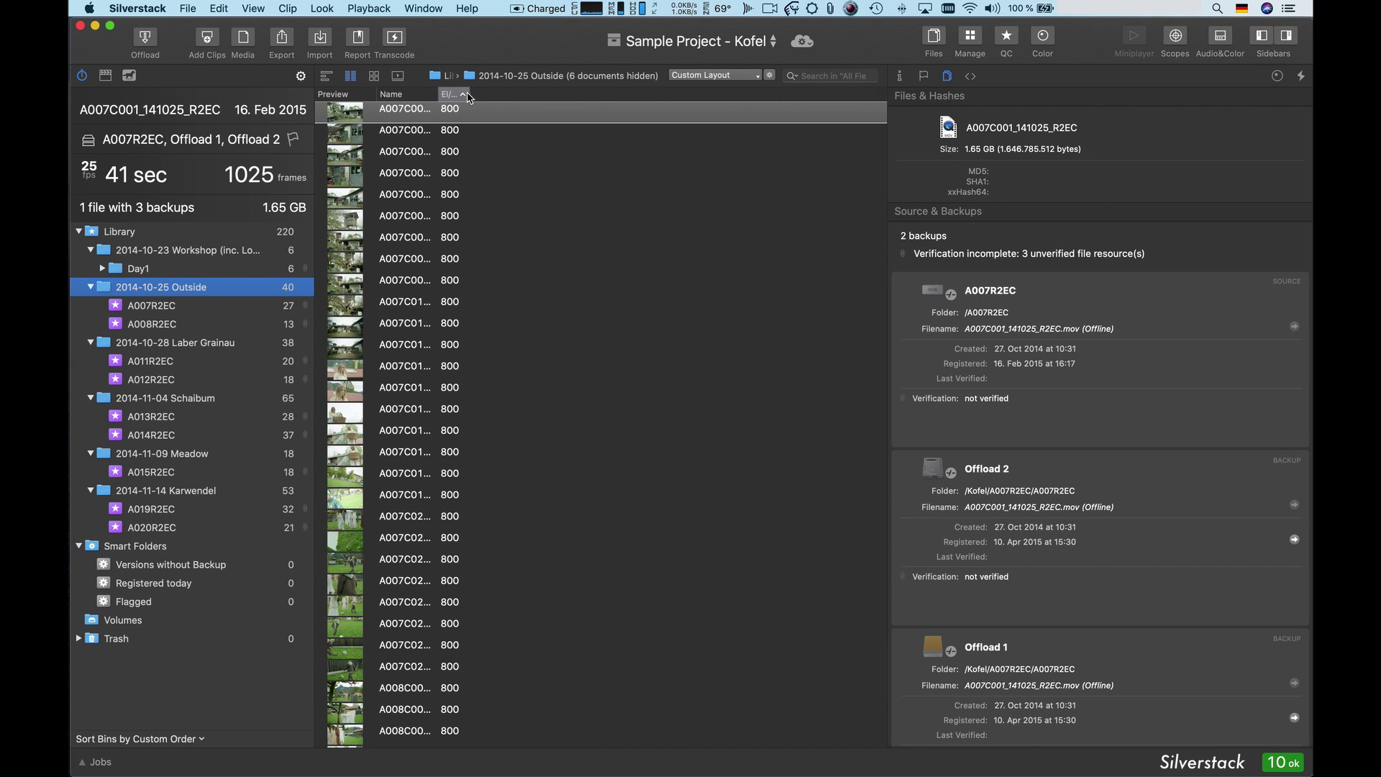
{"action": "left_click_drag", "start_coordinate": [466, 94], "coordinate": [525, 96]}
{"action": "double_click", "coordinate": [451, 241]}
{"action": "type", "text": "1600"}
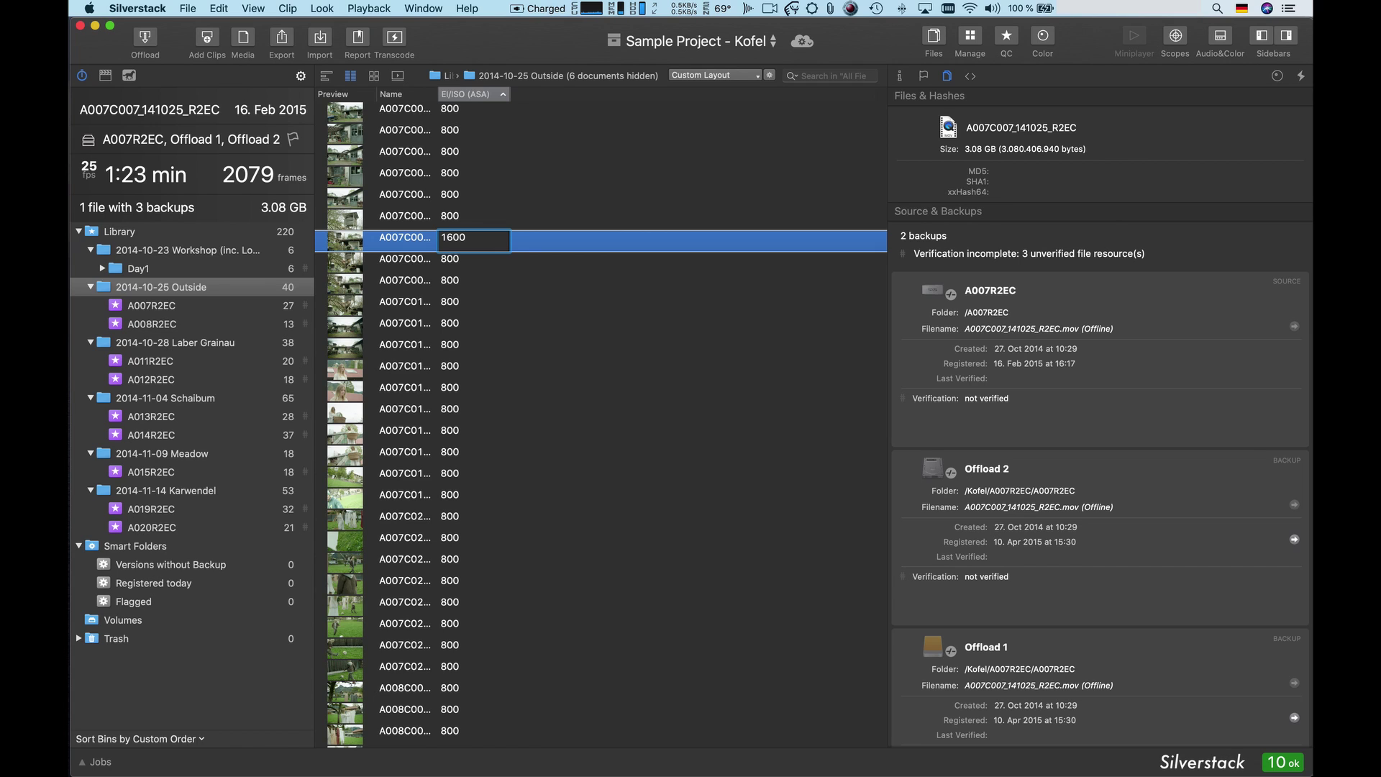
{"action": "left_click", "coordinate": [427, 248]}
- Apply EI/ISO 1600 to clips A007C007 through A007C011 together in General Info
{"action": "left_click_drag", "start_coordinate": [438, 94], "coordinate": [508, 96]}
{"action": "left_click", "coordinate": [900, 76]}
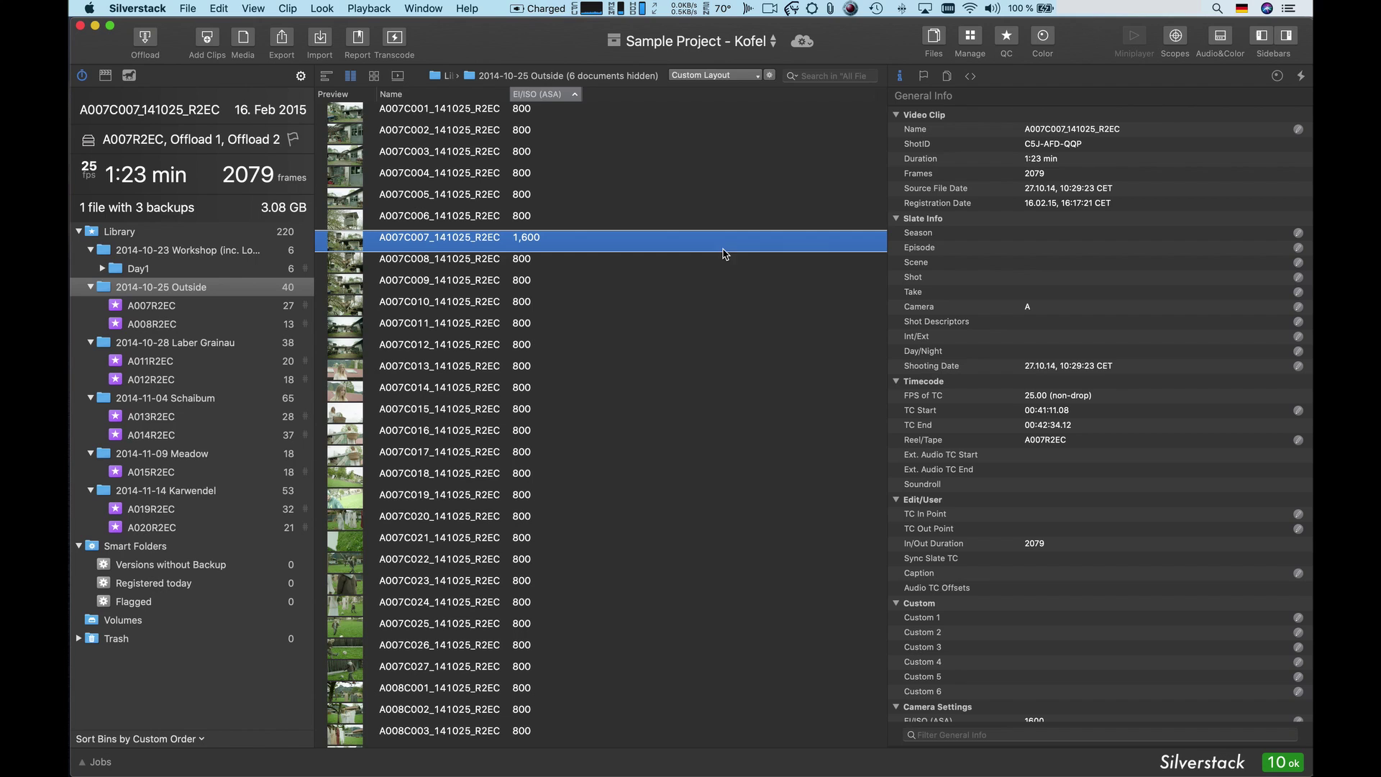
{"action": "left_click", "coordinate": [589, 329], "text": "shift"}
{"action": "scroll", "coordinate": [954, 460], "scroll_direction": "down", "scroll_amount": 3}
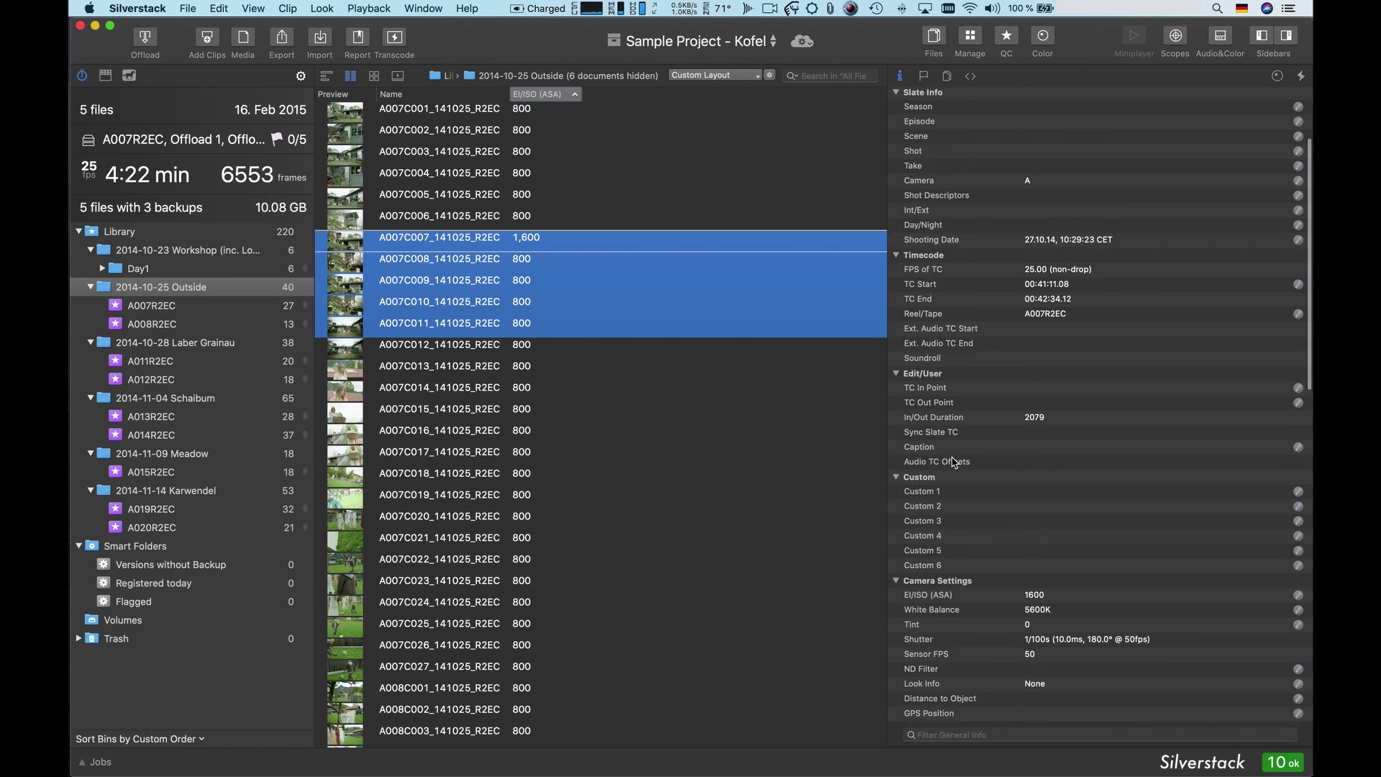
{"action": "scroll", "coordinate": [954, 462], "scroll_direction": "down", "scroll_amount": 3}
{"action": "left_click", "coordinate": [1297, 453]}
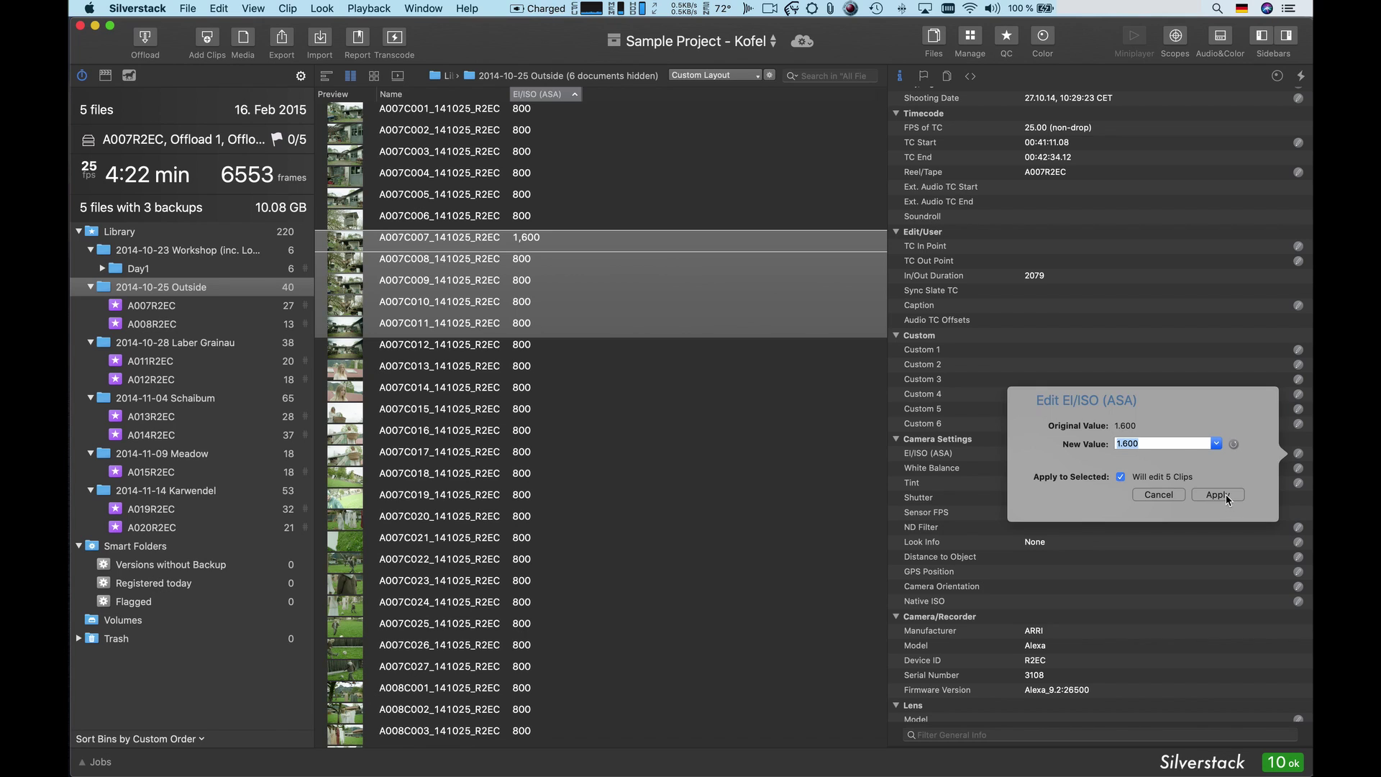
{"action": "left_click", "coordinate": [1224, 495]}
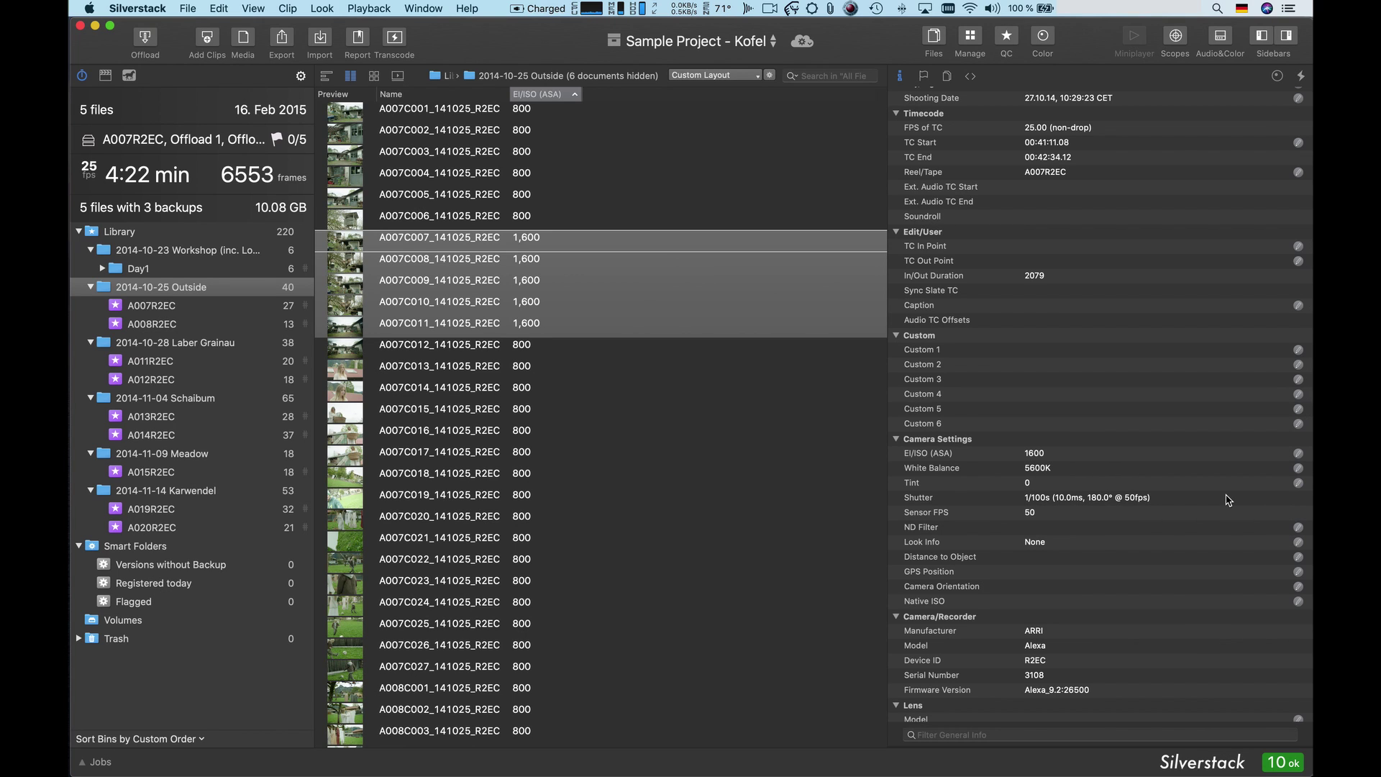
- Expand Day1 and show the A001R2EC bin's clips
{"action": "scroll", "coordinate": [1229, 500], "scroll_direction": "down", "scroll_amount": 1}
{"action": "left_click", "coordinate": [102, 268]}
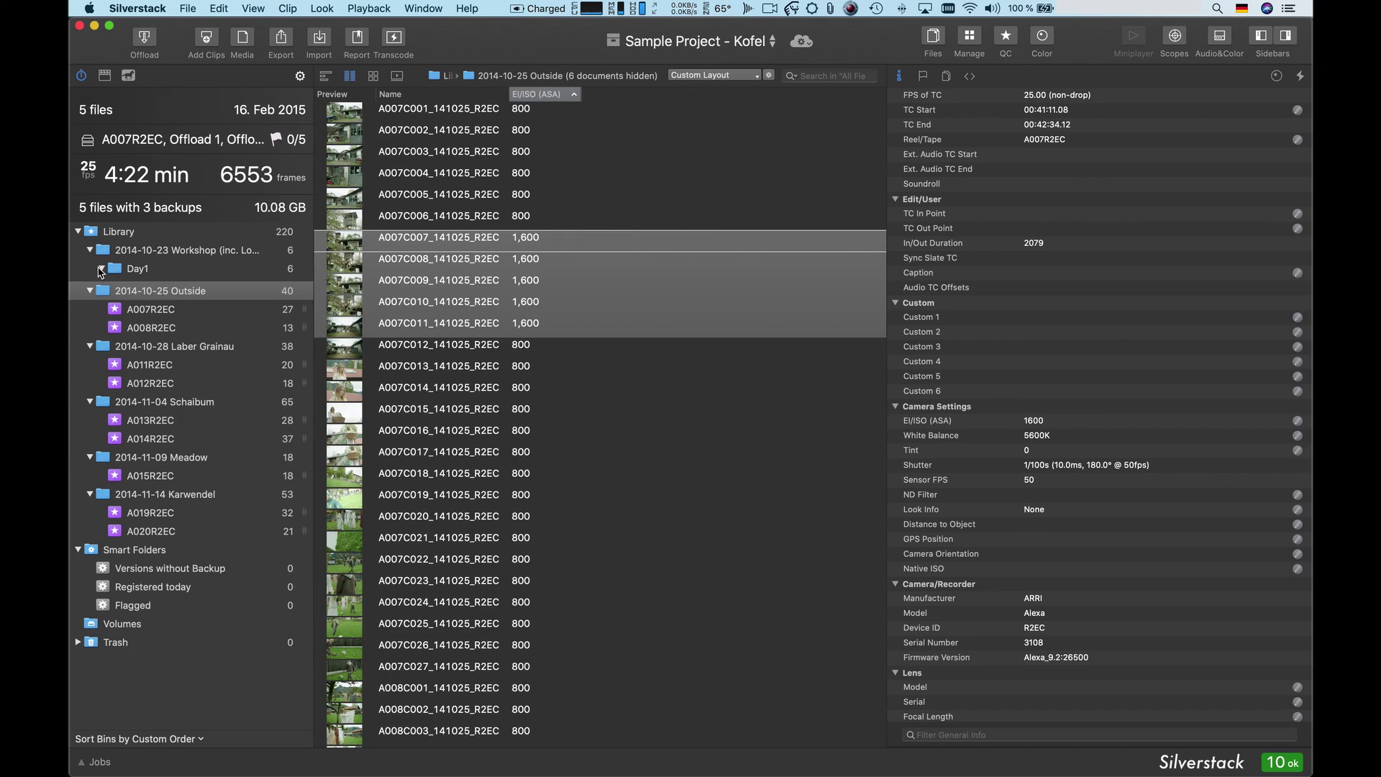
{"action": "left_click", "coordinate": [148, 287]}
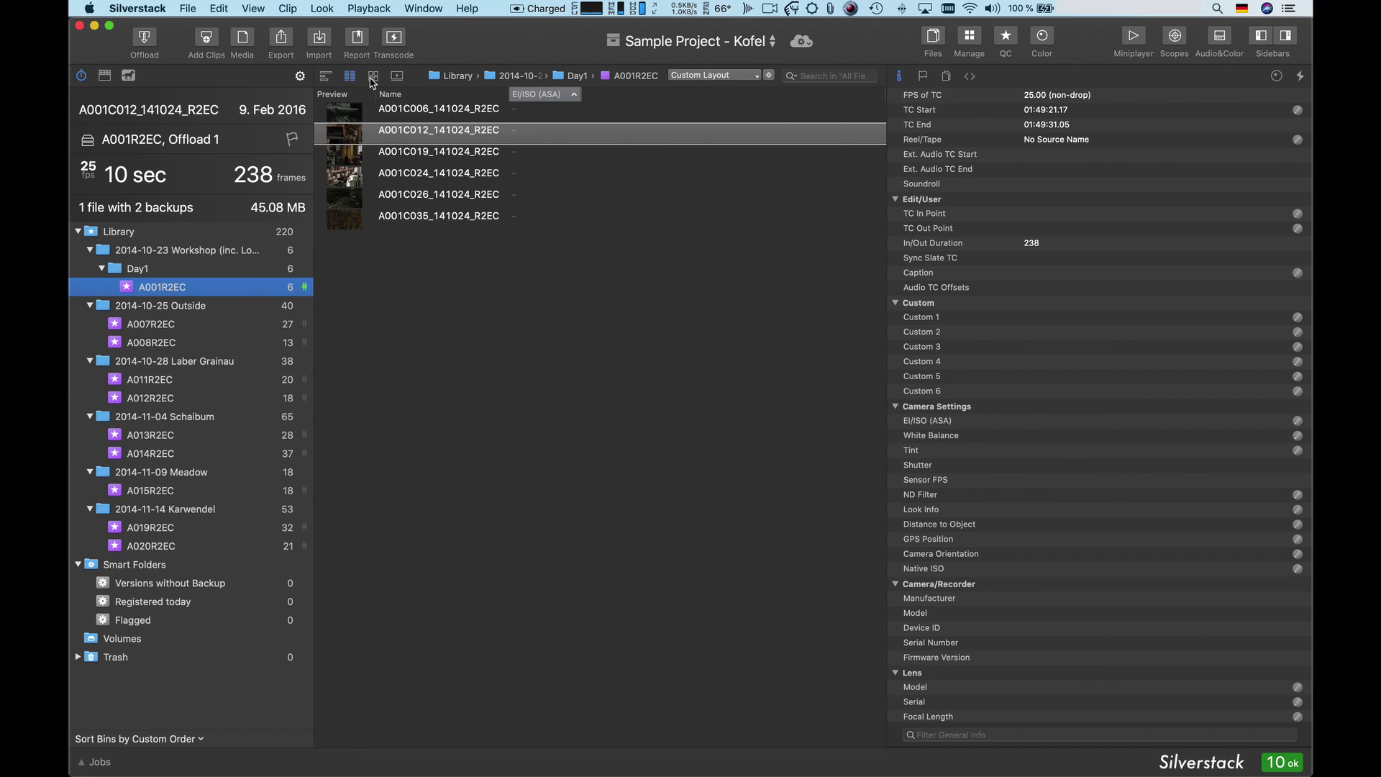
- Open clip A001C012 in the player view and play it from a later point
{"action": "left_click", "coordinate": [372, 79]}
{"action": "left_click", "coordinate": [394, 78]}
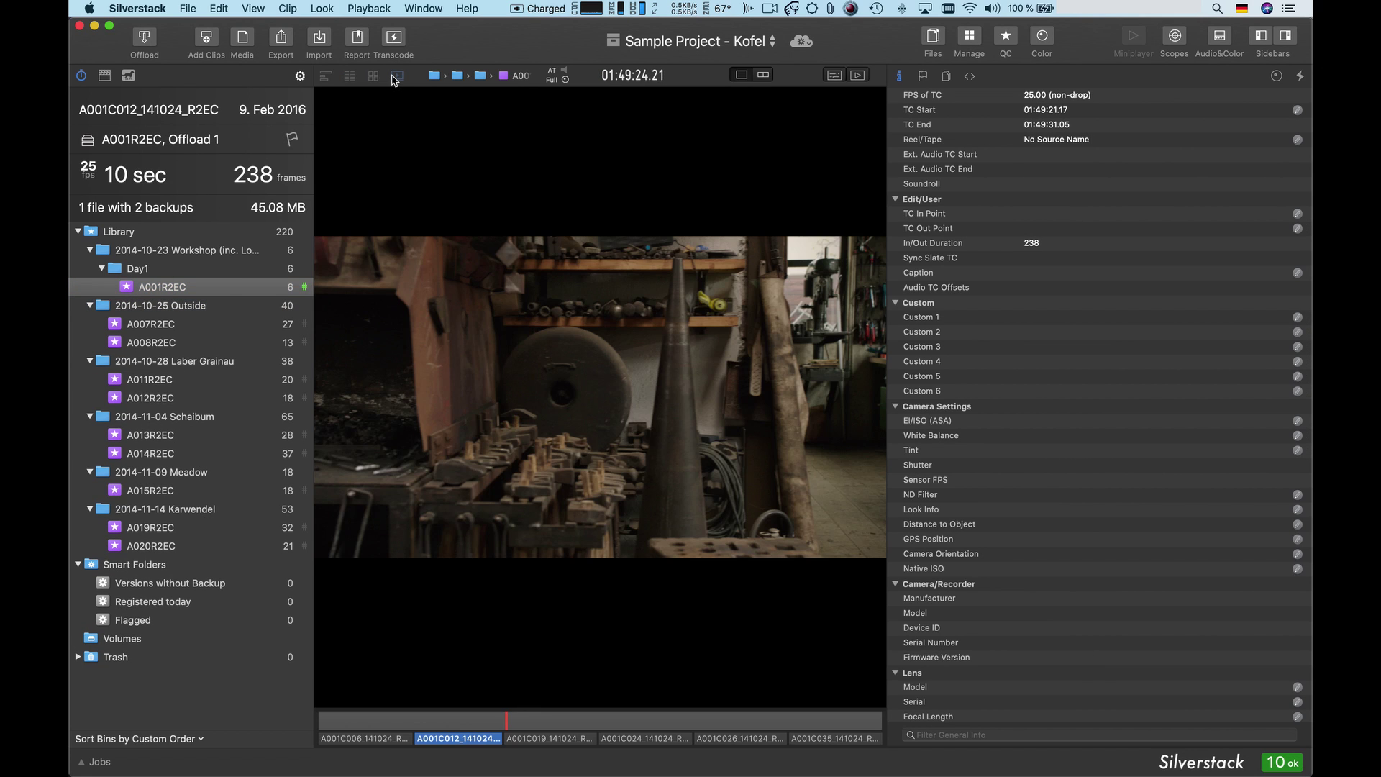
{"action": "left_click", "coordinate": [518, 720]}
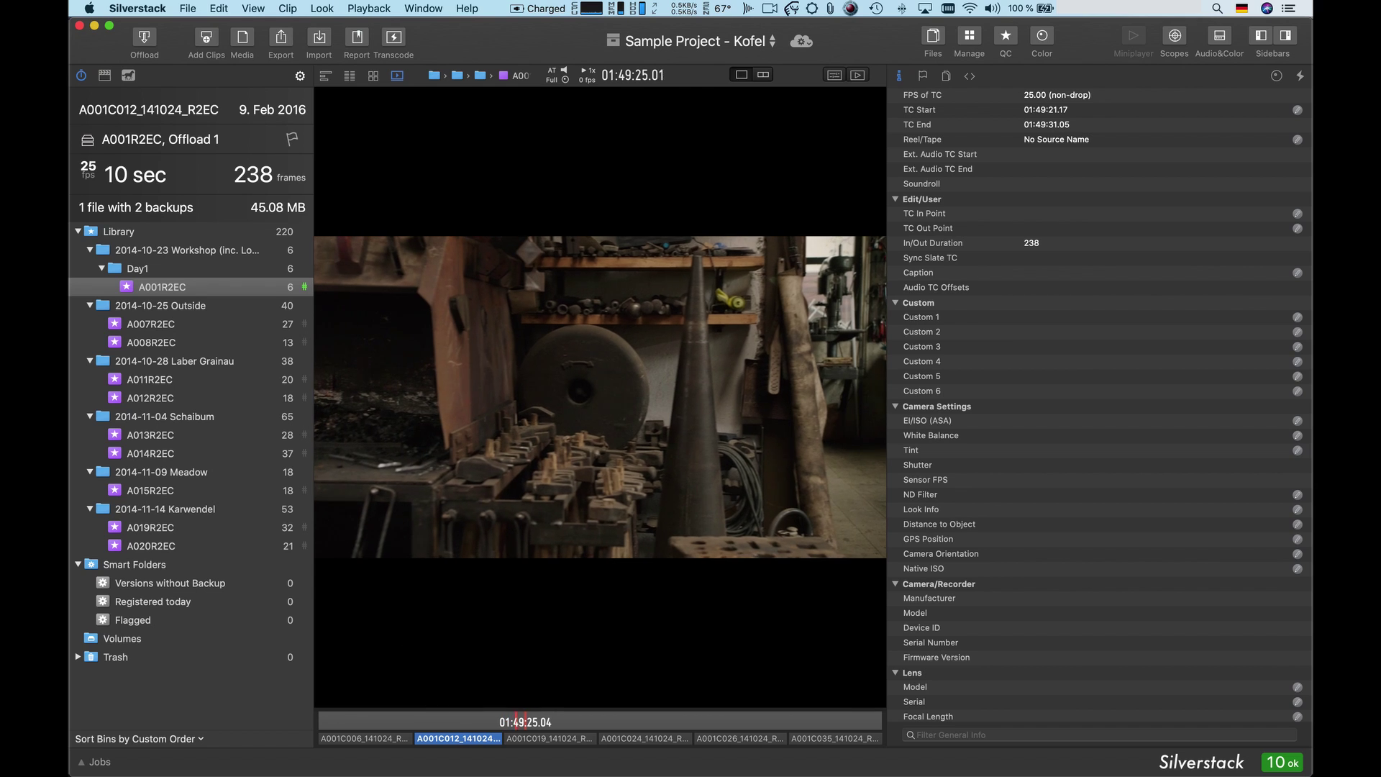
{"action": "key", "text": "space"}
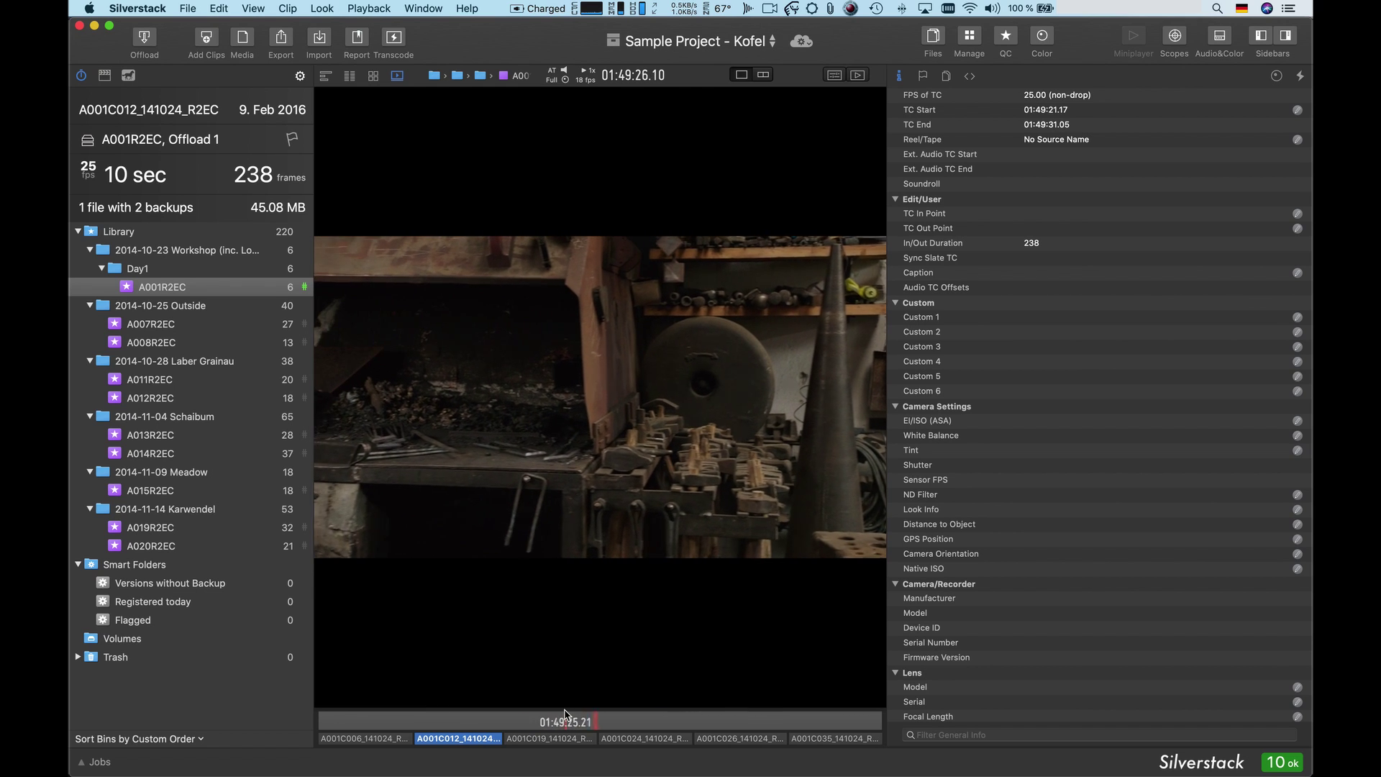
- Add the comment 'Smooth cam move' to the clip and flag it
{"action": "left_click", "coordinate": [922, 75]}
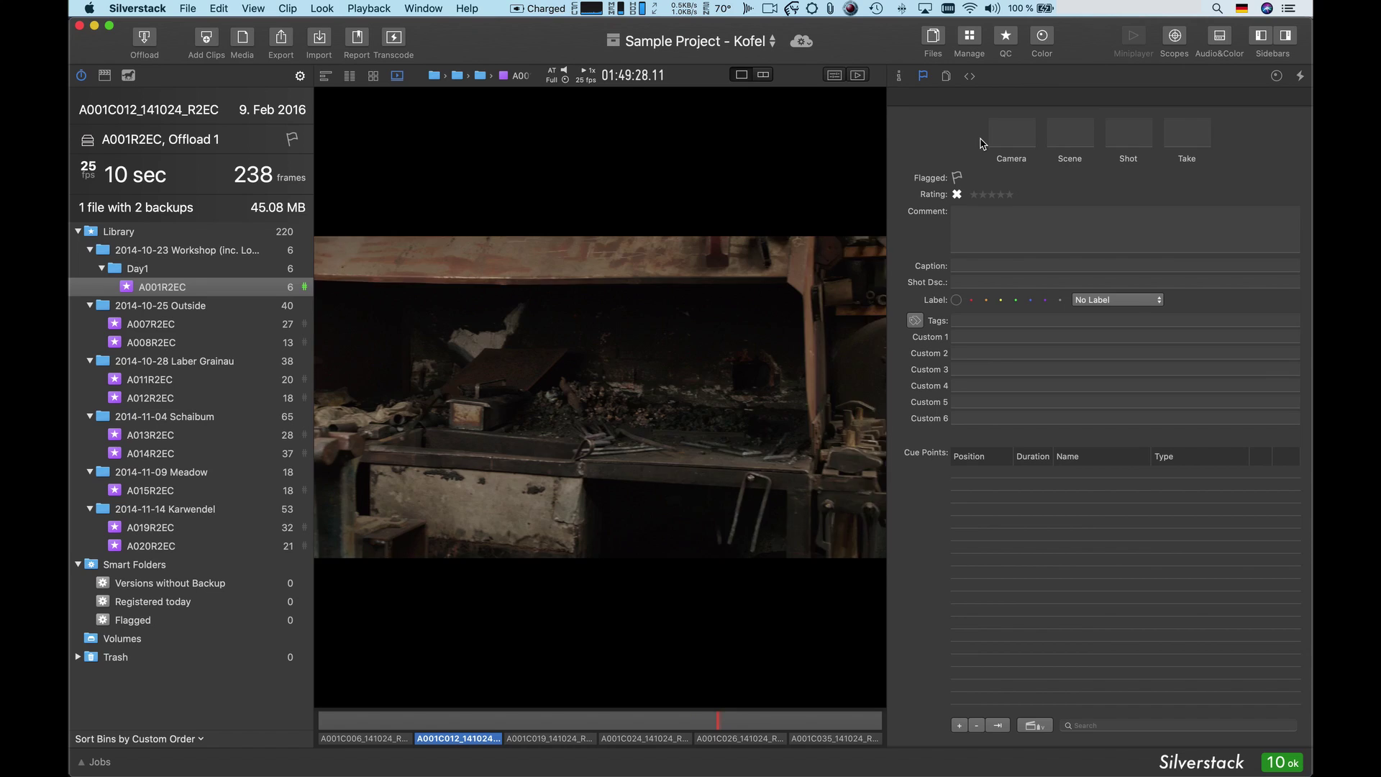
{"action": "left_click", "coordinate": [957, 223]}
{"action": "type", "text": "Smooth cam move"}
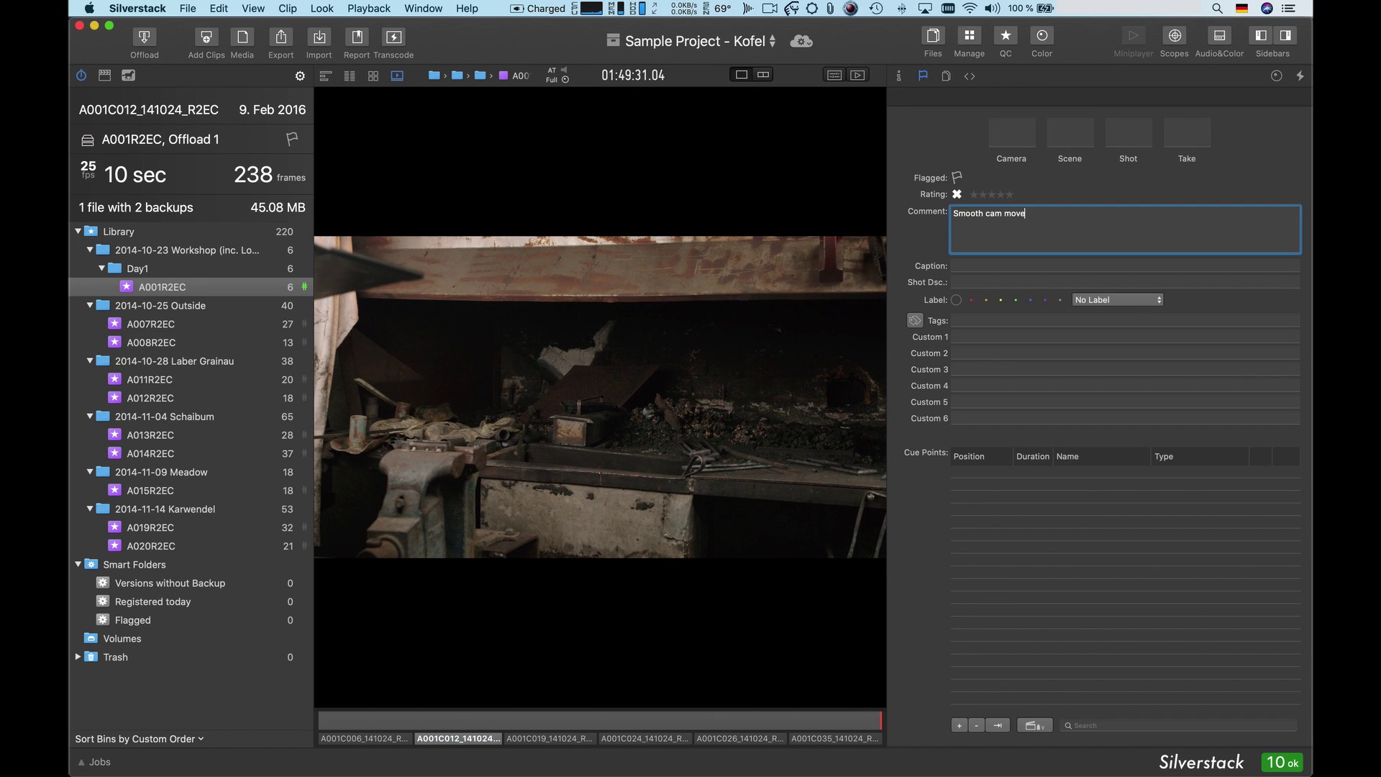
{"action": "left_click", "coordinate": [955, 177]}
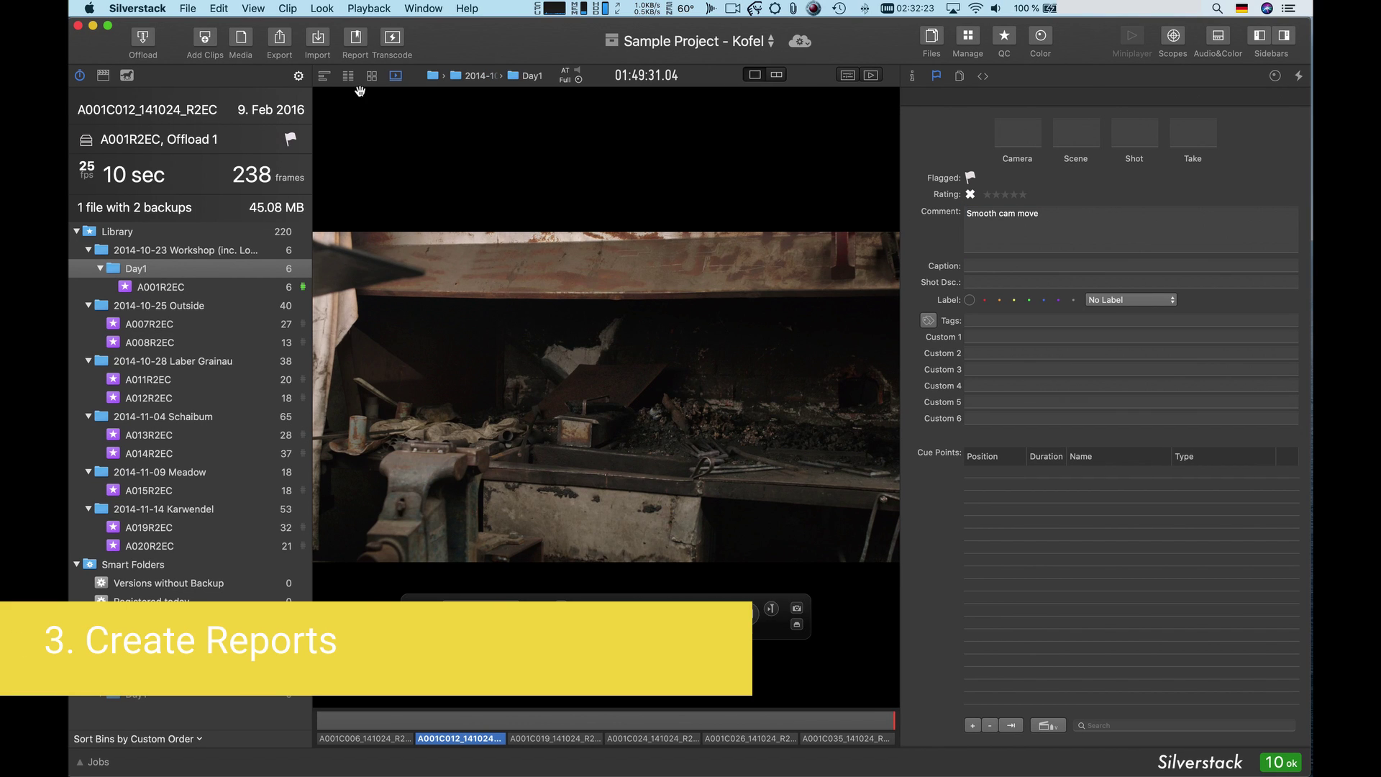
- Open report export for the 2014-10-25 Outside bin and select the Clips report settings
{"action": "left_click", "coordinate": [347, 79]}
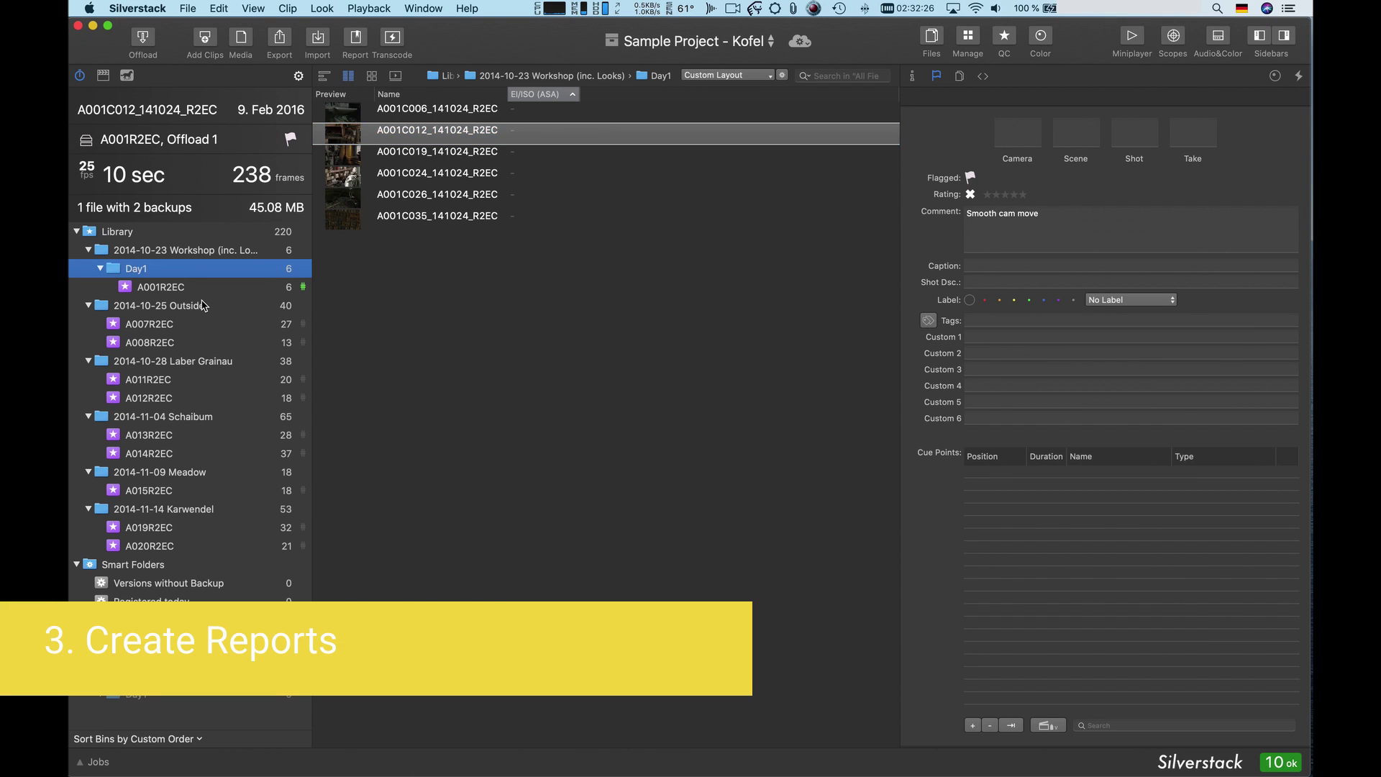
{"action": "left_click", "coordinate": [204, 306]}
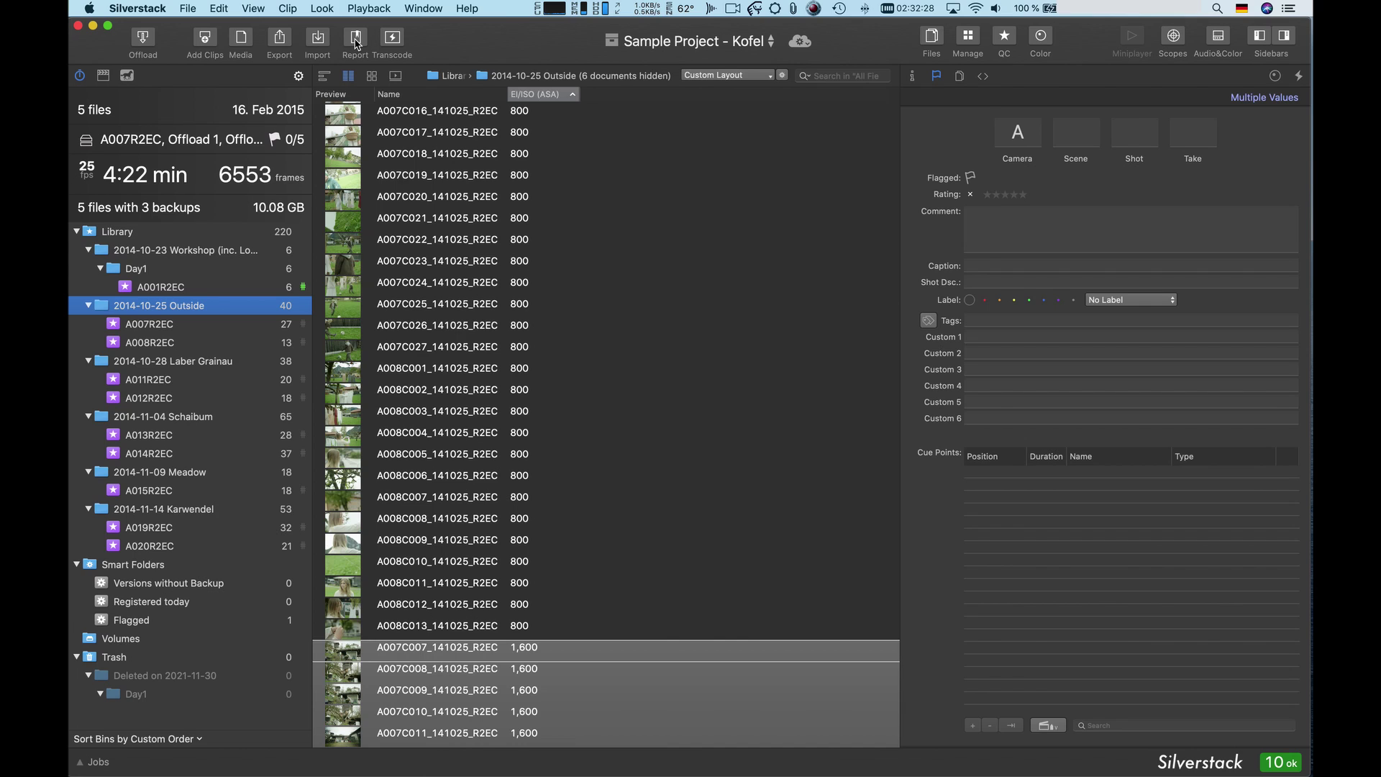
{"action": "left_click", "coordinate": [357, 41]}
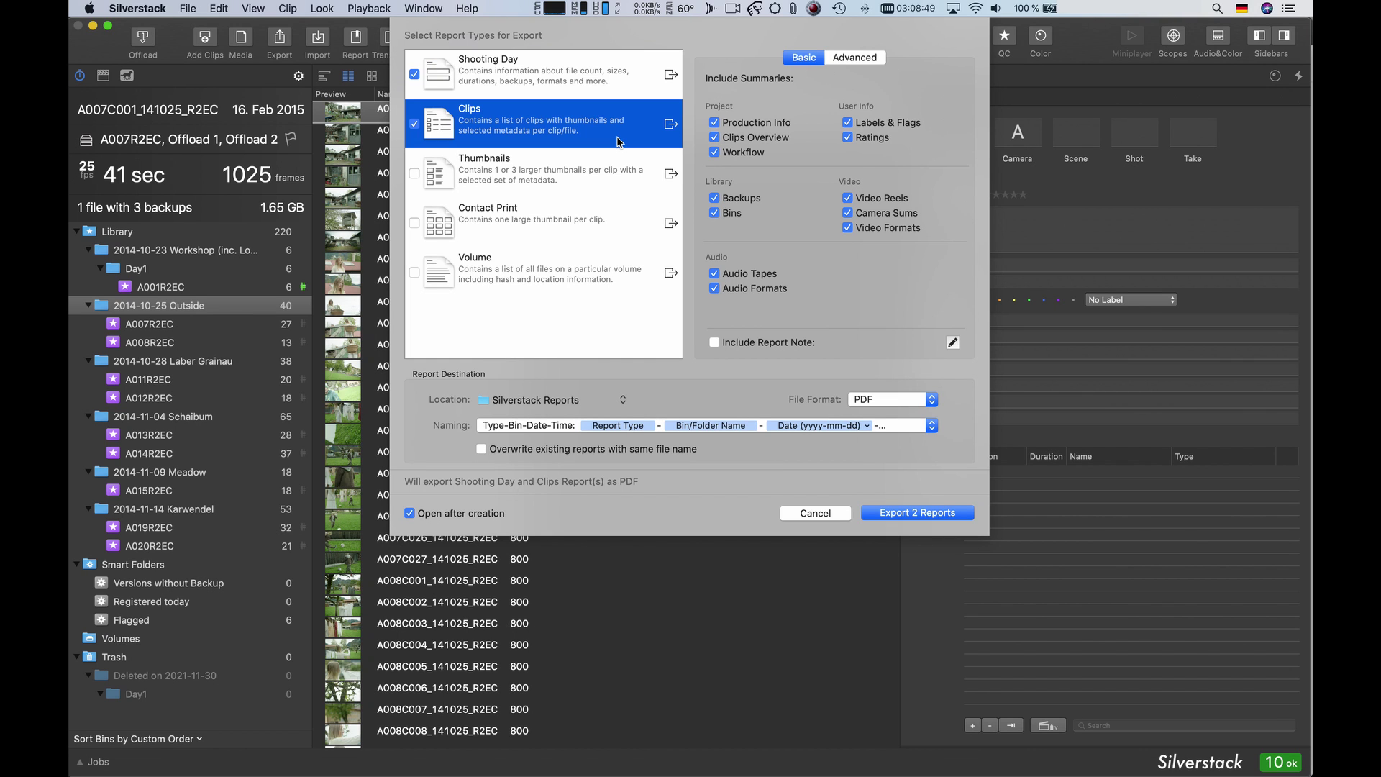
{"action": "left_click", "coordinate": [617, 140]}
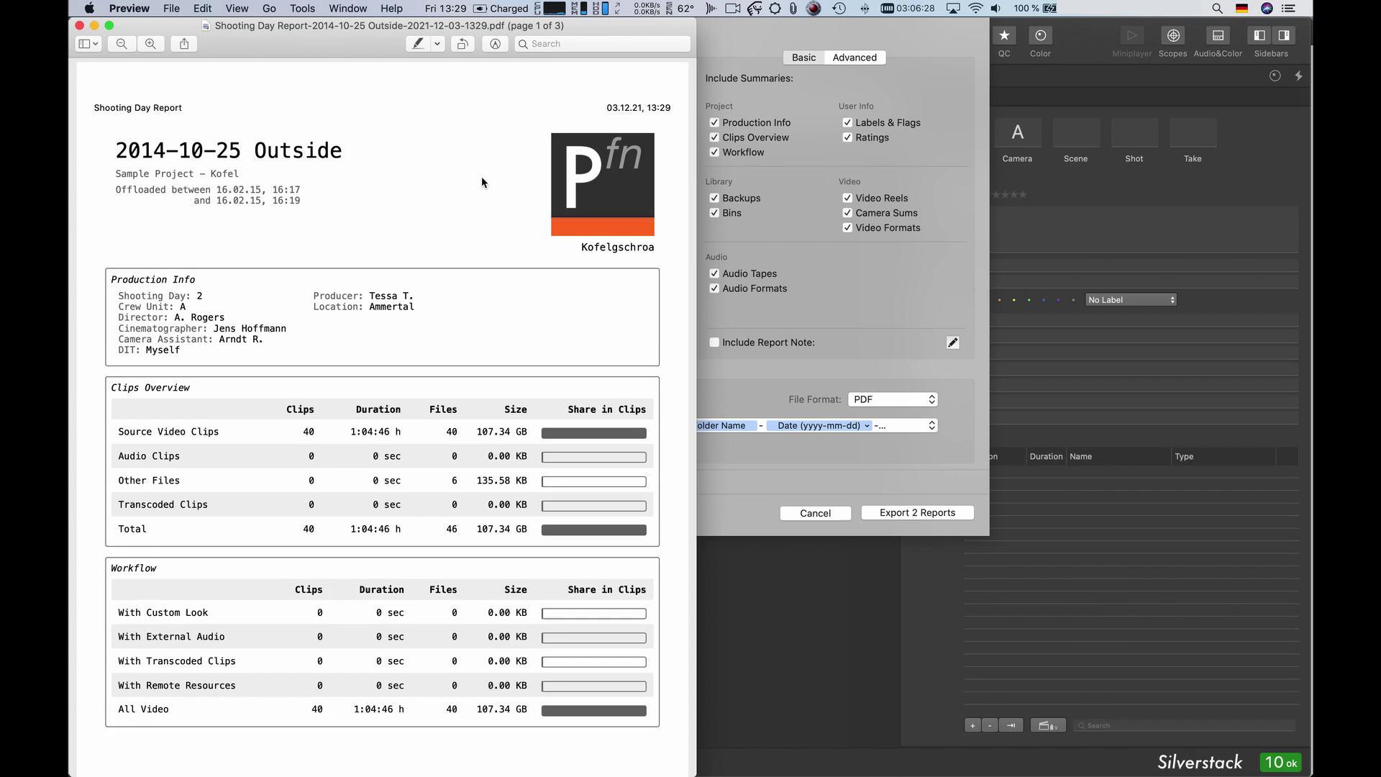
- Scroll through the Shooting Day Report and Clips Report PDFs page by page
{"action": "scroll", "coordinate": [481, 185], "scroll_direction": "down", "scroll_amount": 10}
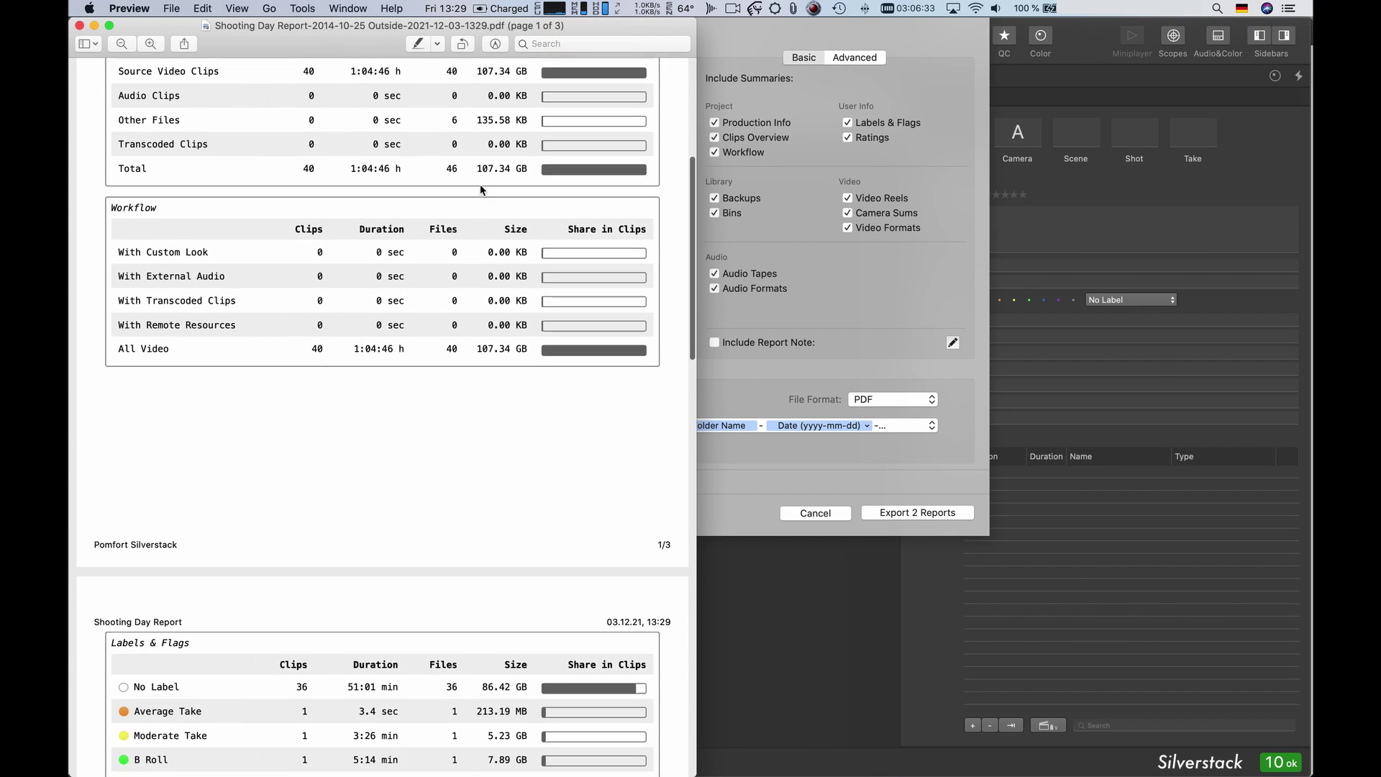
{"action": "scroll", "coordinate": [480, 184], "scroll_direction": "down", "scroll_amount": 15}
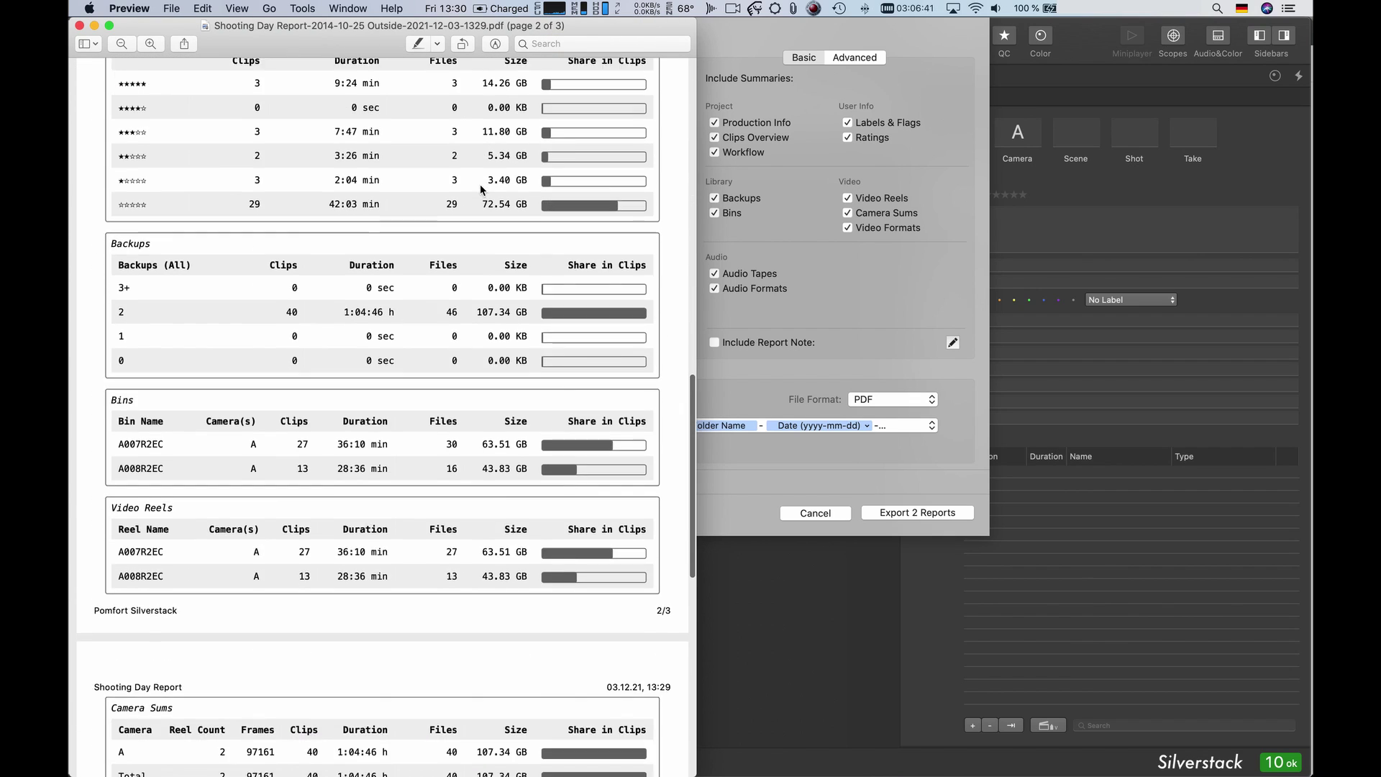
{"action": "scroll", "coordinate": [480, 184], "scroll_direction": "down", "scroll_amount": 5}
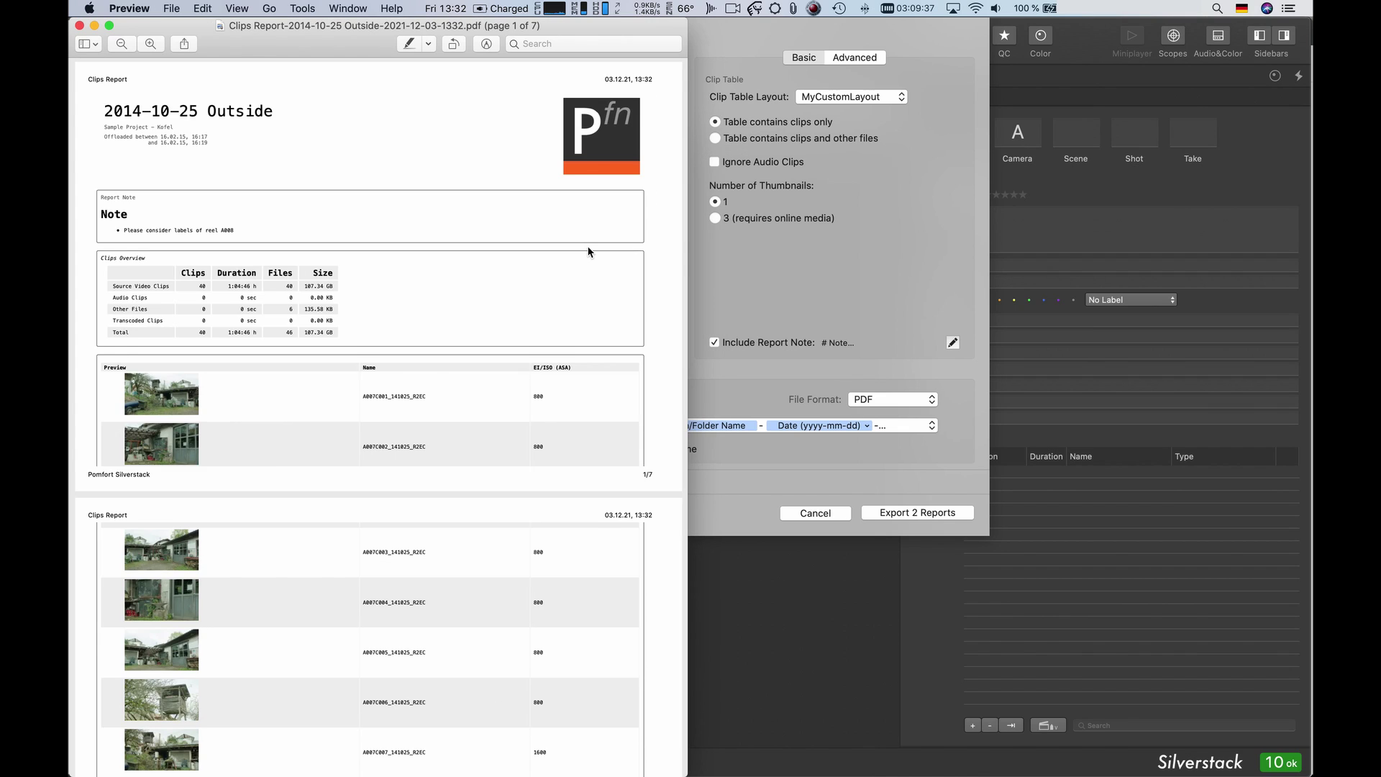
{"action": "scroll", "coordinate": [588, 252], "scroll_direction": "down", "scroll_amount": 10}
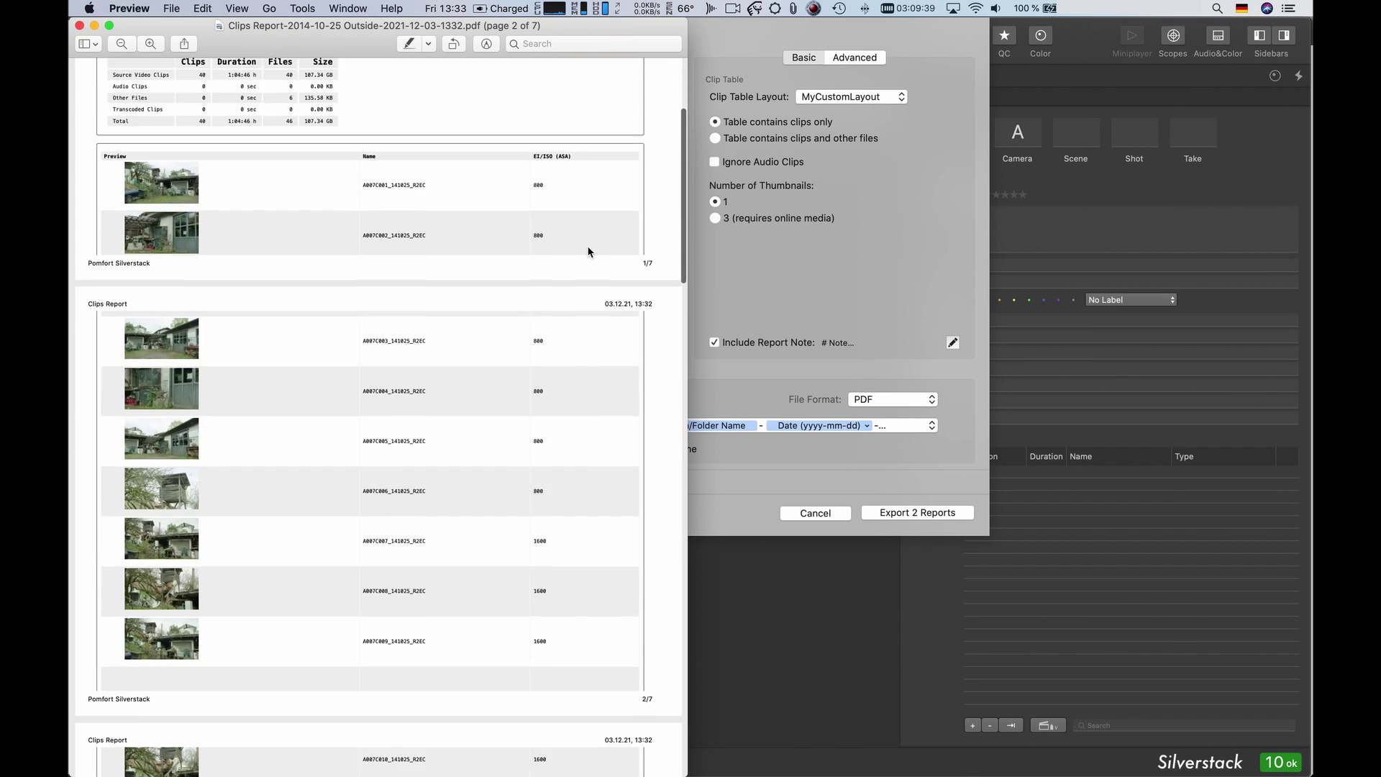
{"action": "scroll", "coordinate": [588, 252], "scroll_direction": "down", "scroll_amount": 5}
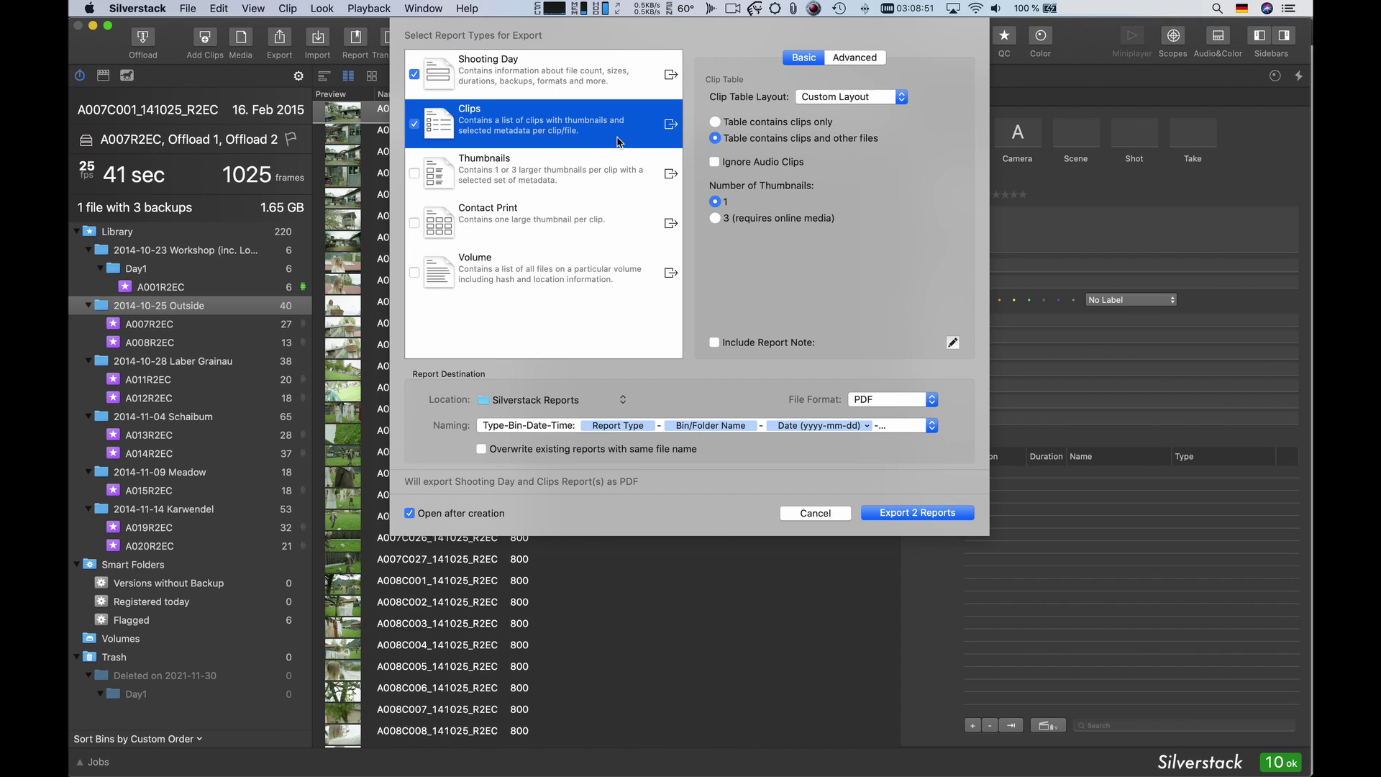
- Set the Clips report's table layout to MyCustomLayout containing clips only
{"action": "left_click", "coordinate": [838, 99]}
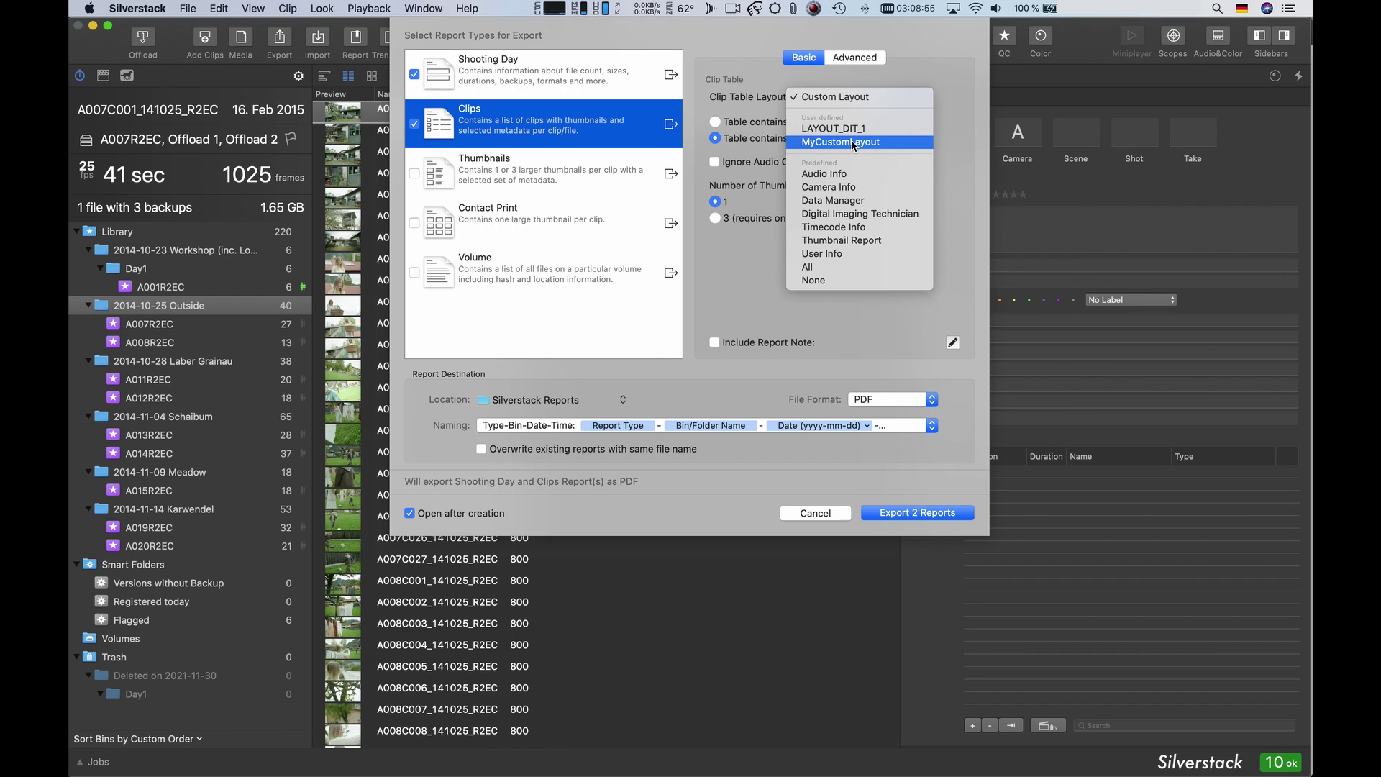
{"action": "left_click", "coordinate": [840, 141]}
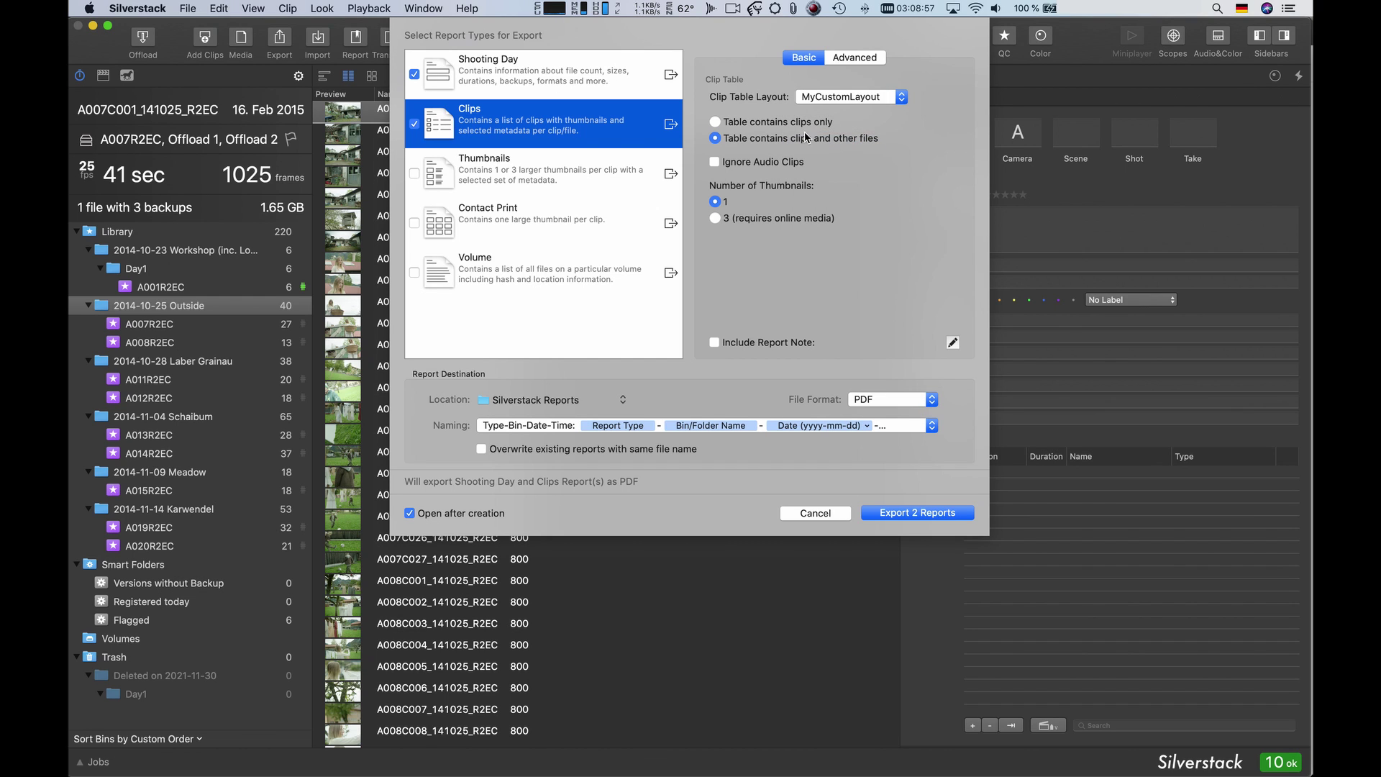
{"action": "left_click", "coordinate": [714, 122]}
- Include a report note by pasting the prepared reel A008 label note
{"action": "left_click", "coordinate": [715, 342]}
{"action": "left_click", "coordinate": [953, 343]}
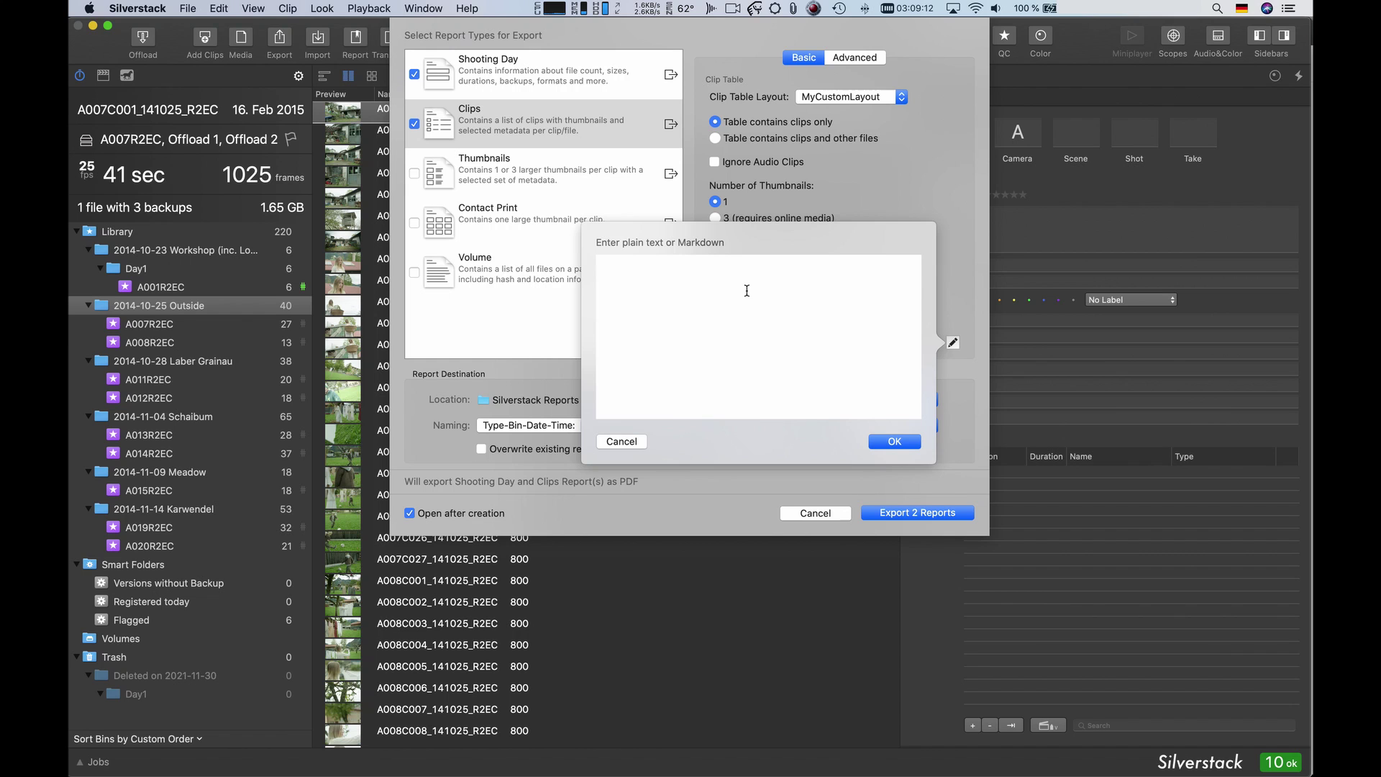
{"action": "type", "text": "# Note - Please consider labels of reel A008"}
{"action": "left_click", "coordinate": [910, 441]}
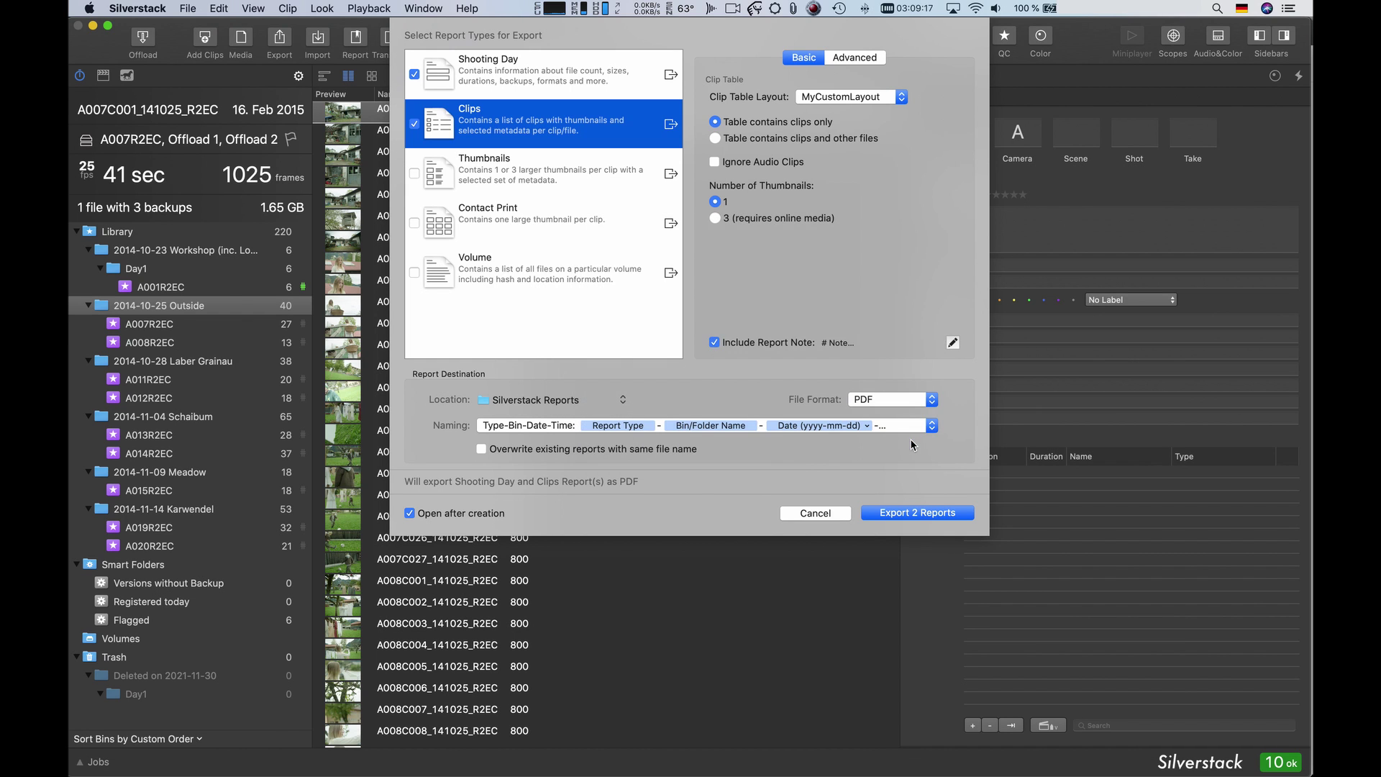